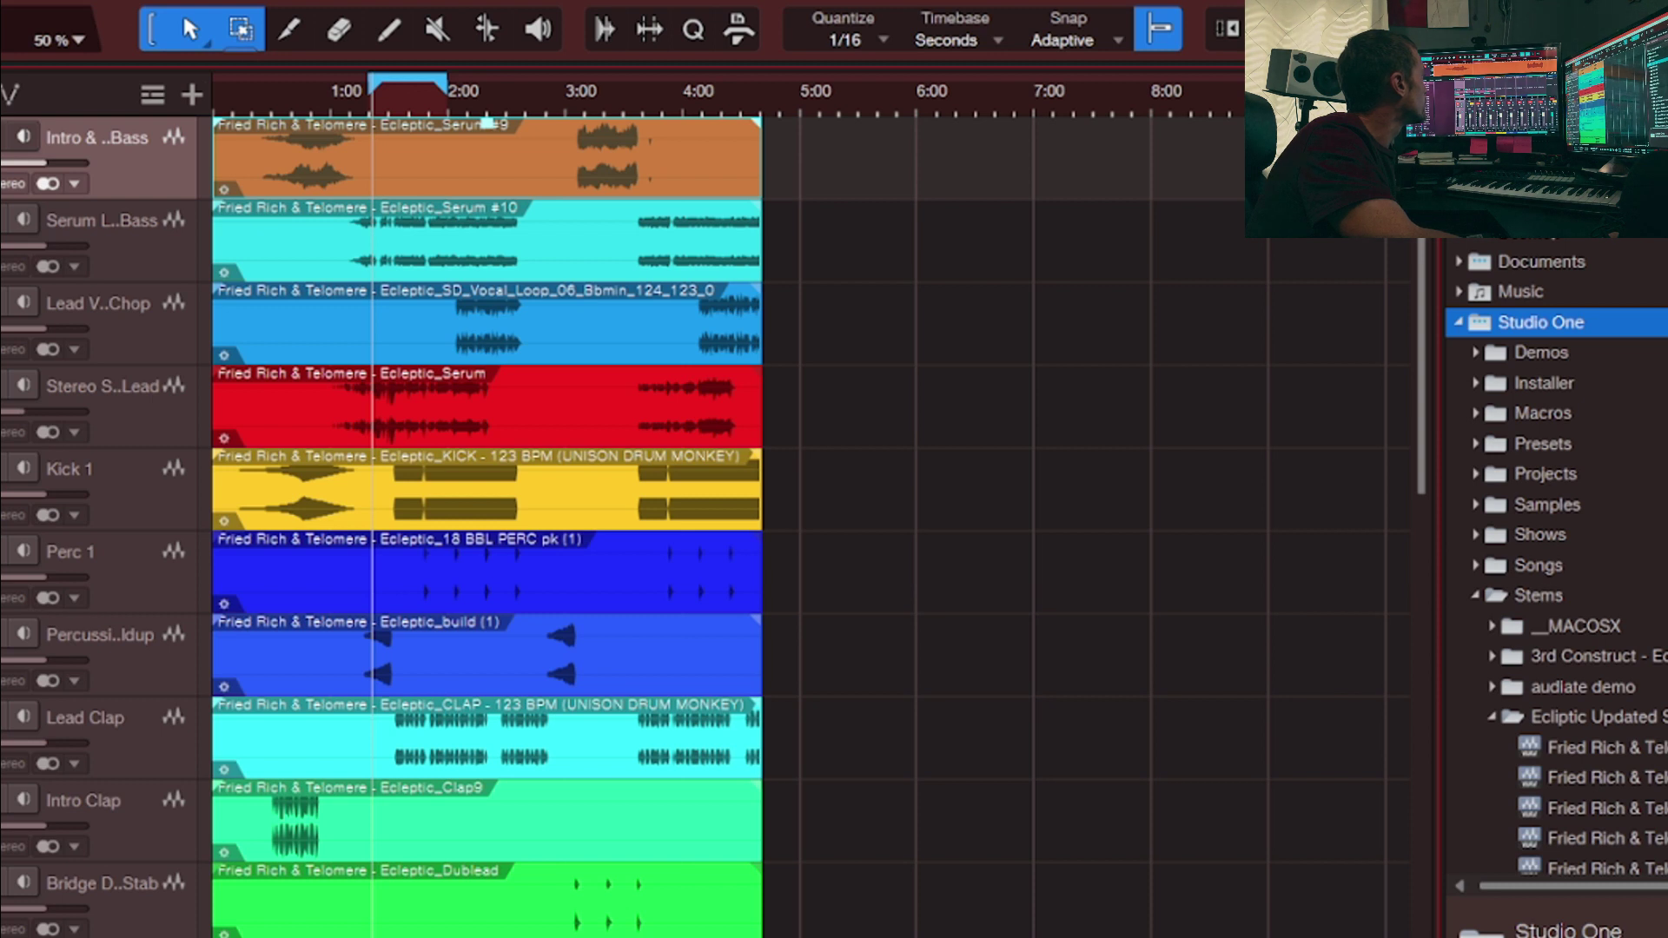
- Select the Serum Lead Bass track in the arrangement
left_click(487, 206)
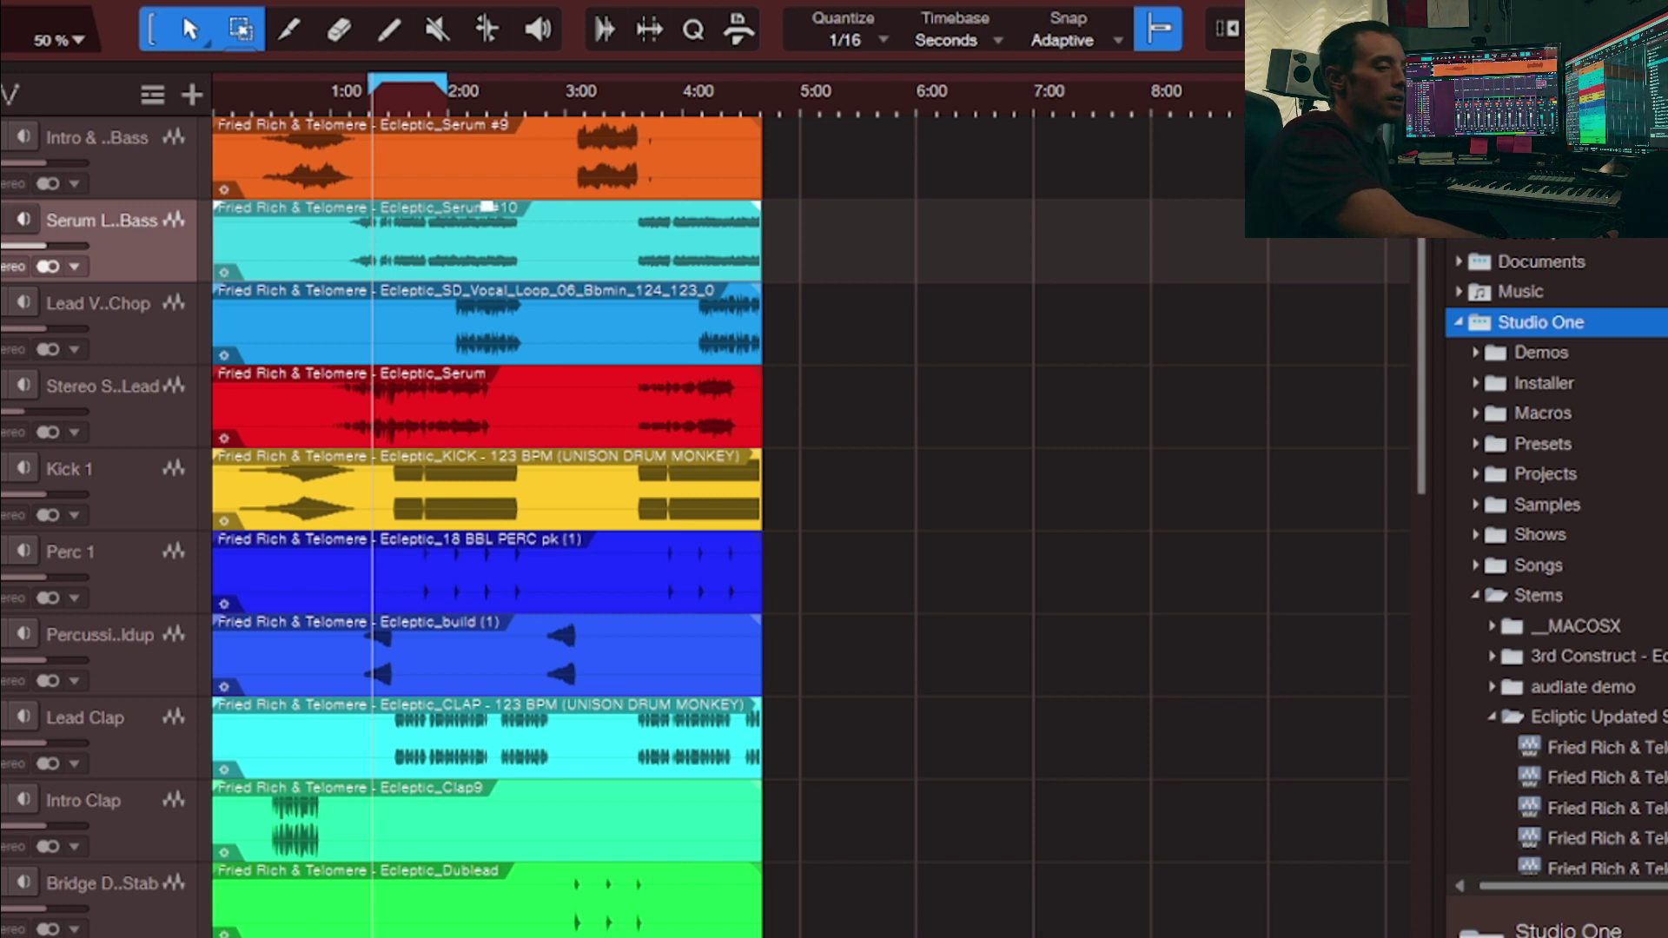
left_click(95, 800)
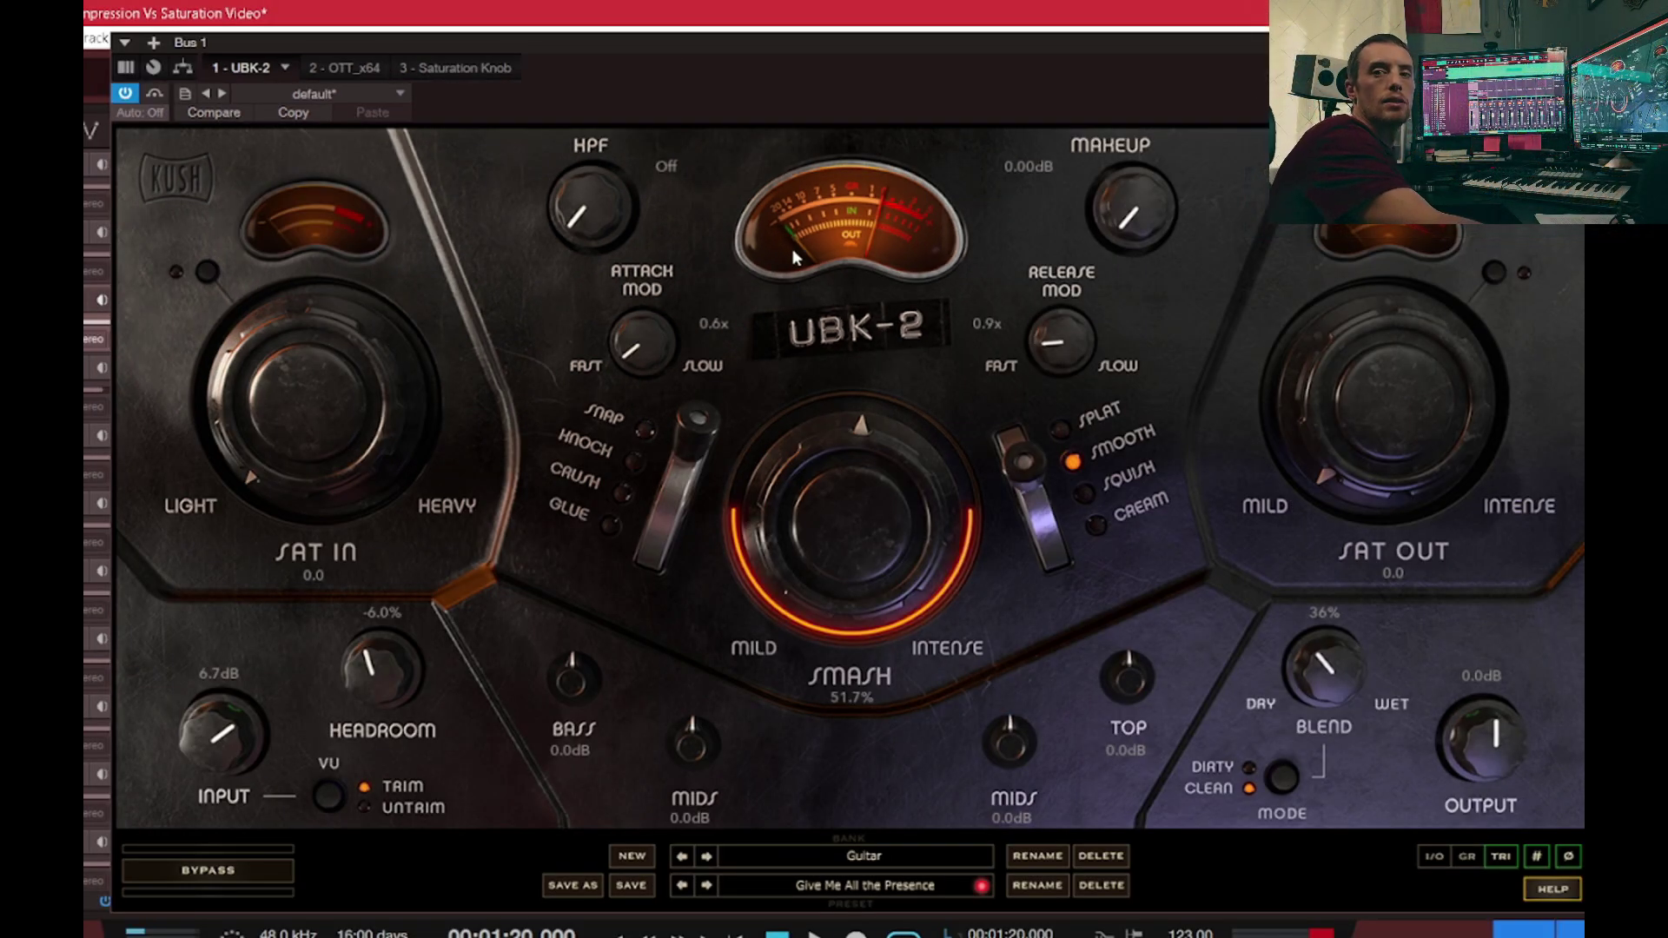
- Play the loop with the UBK-2 compressor on Bus 1 bypassed, and switch it back on for comparison
left_click(126, 94)
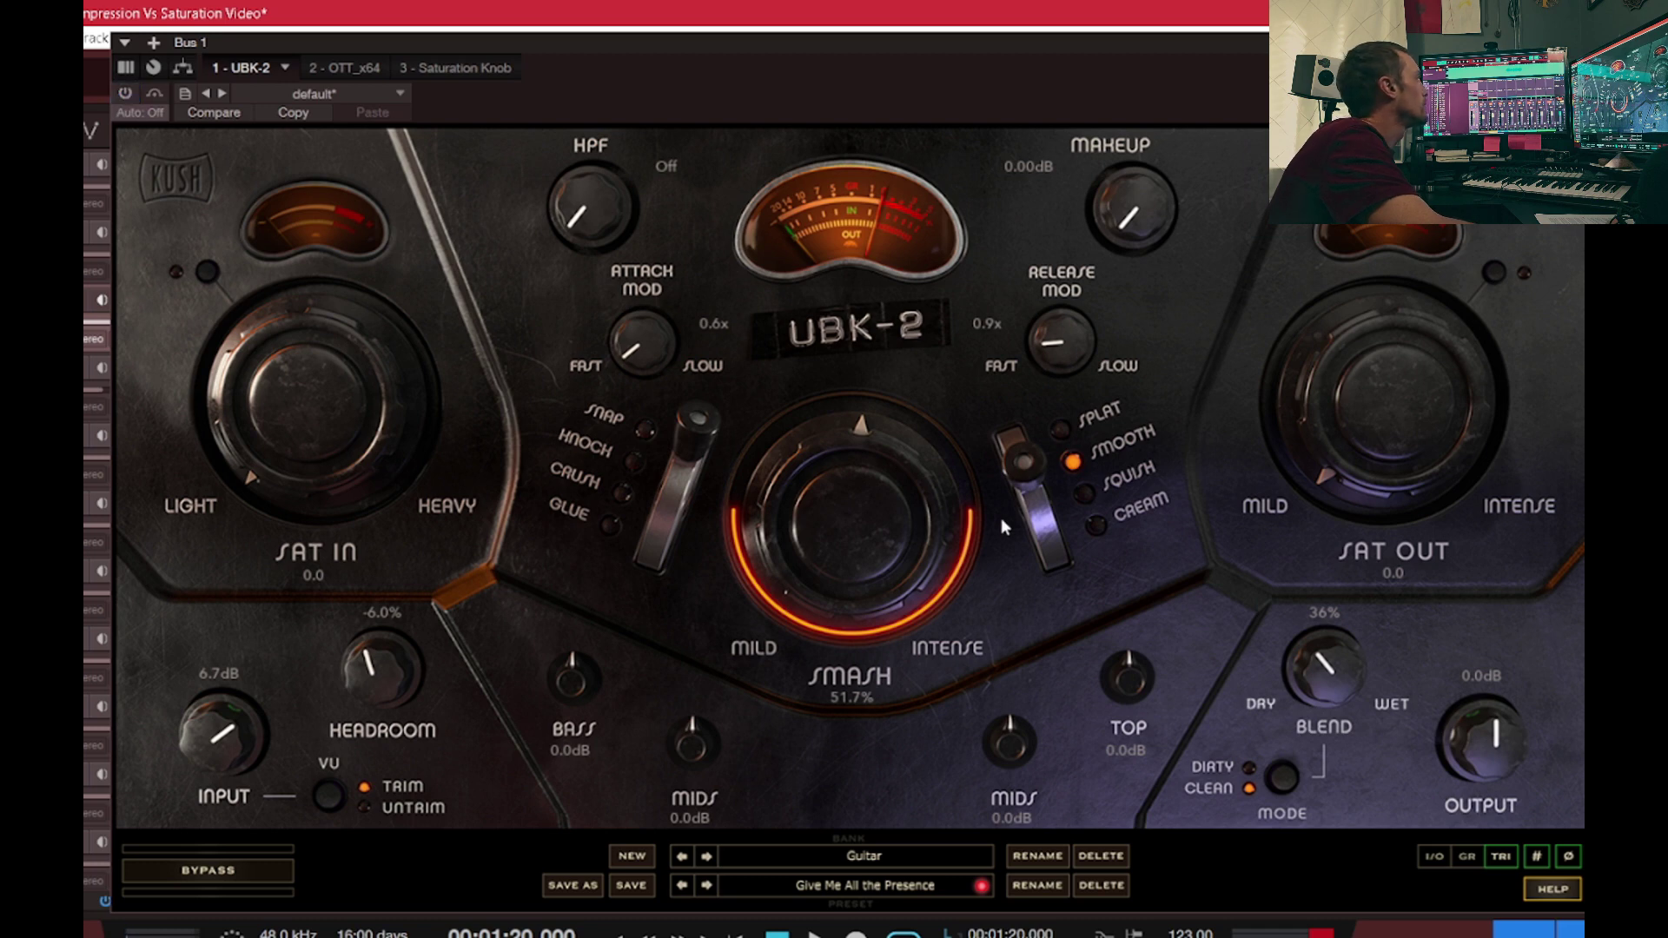
key("space")
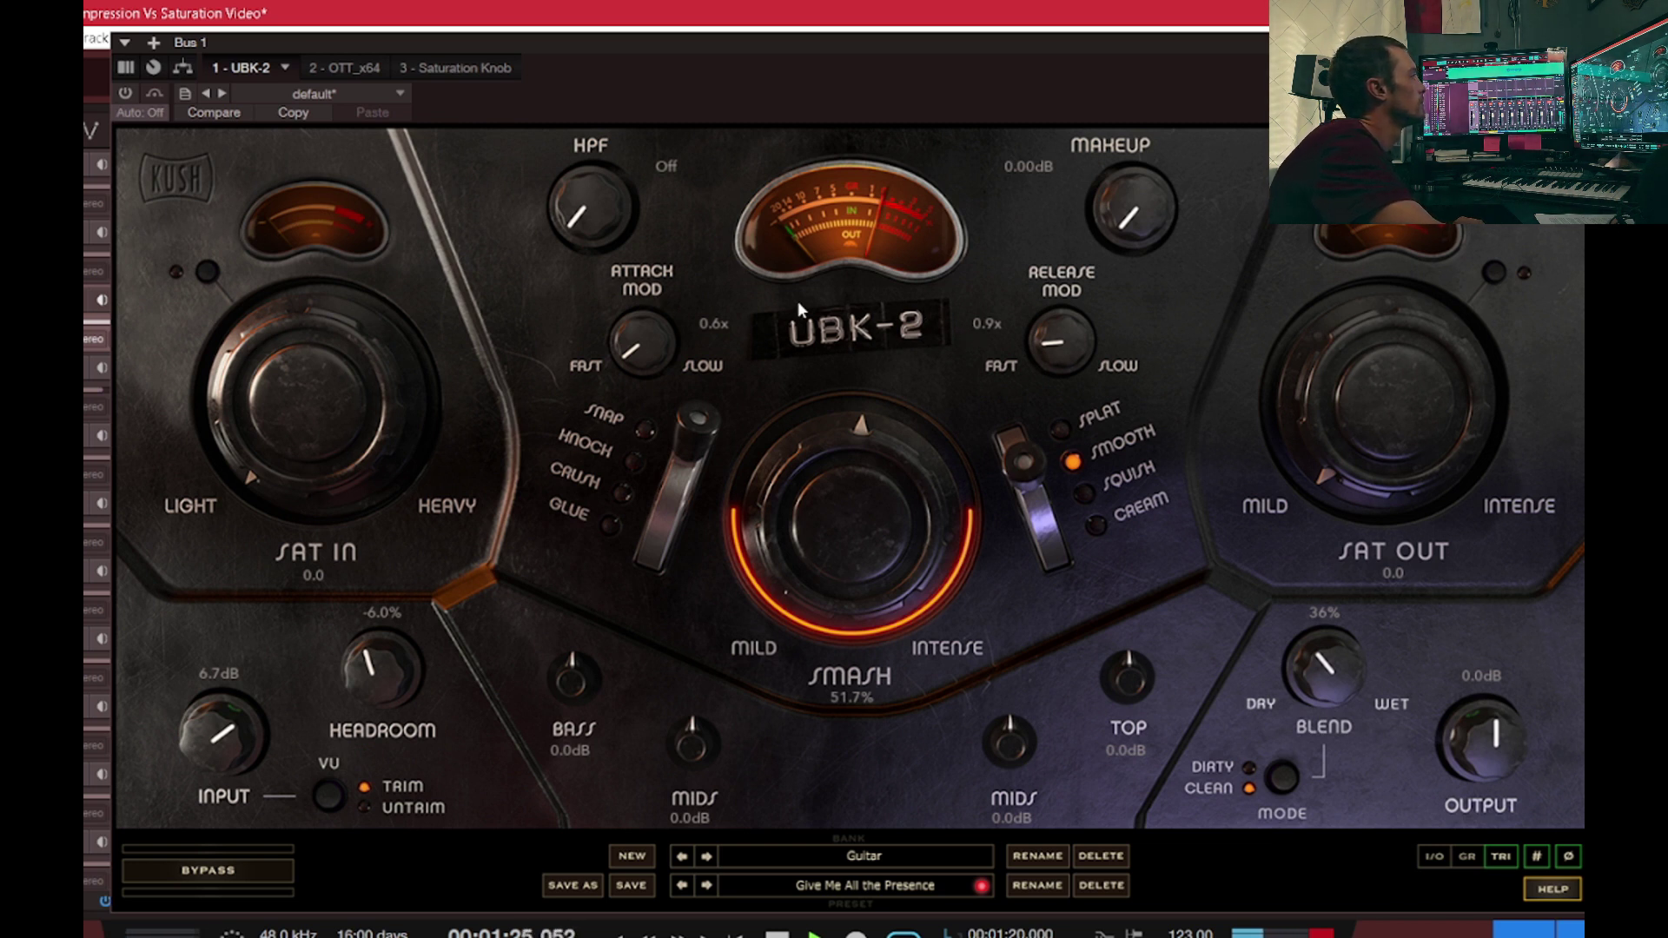
left_click(130, 94)
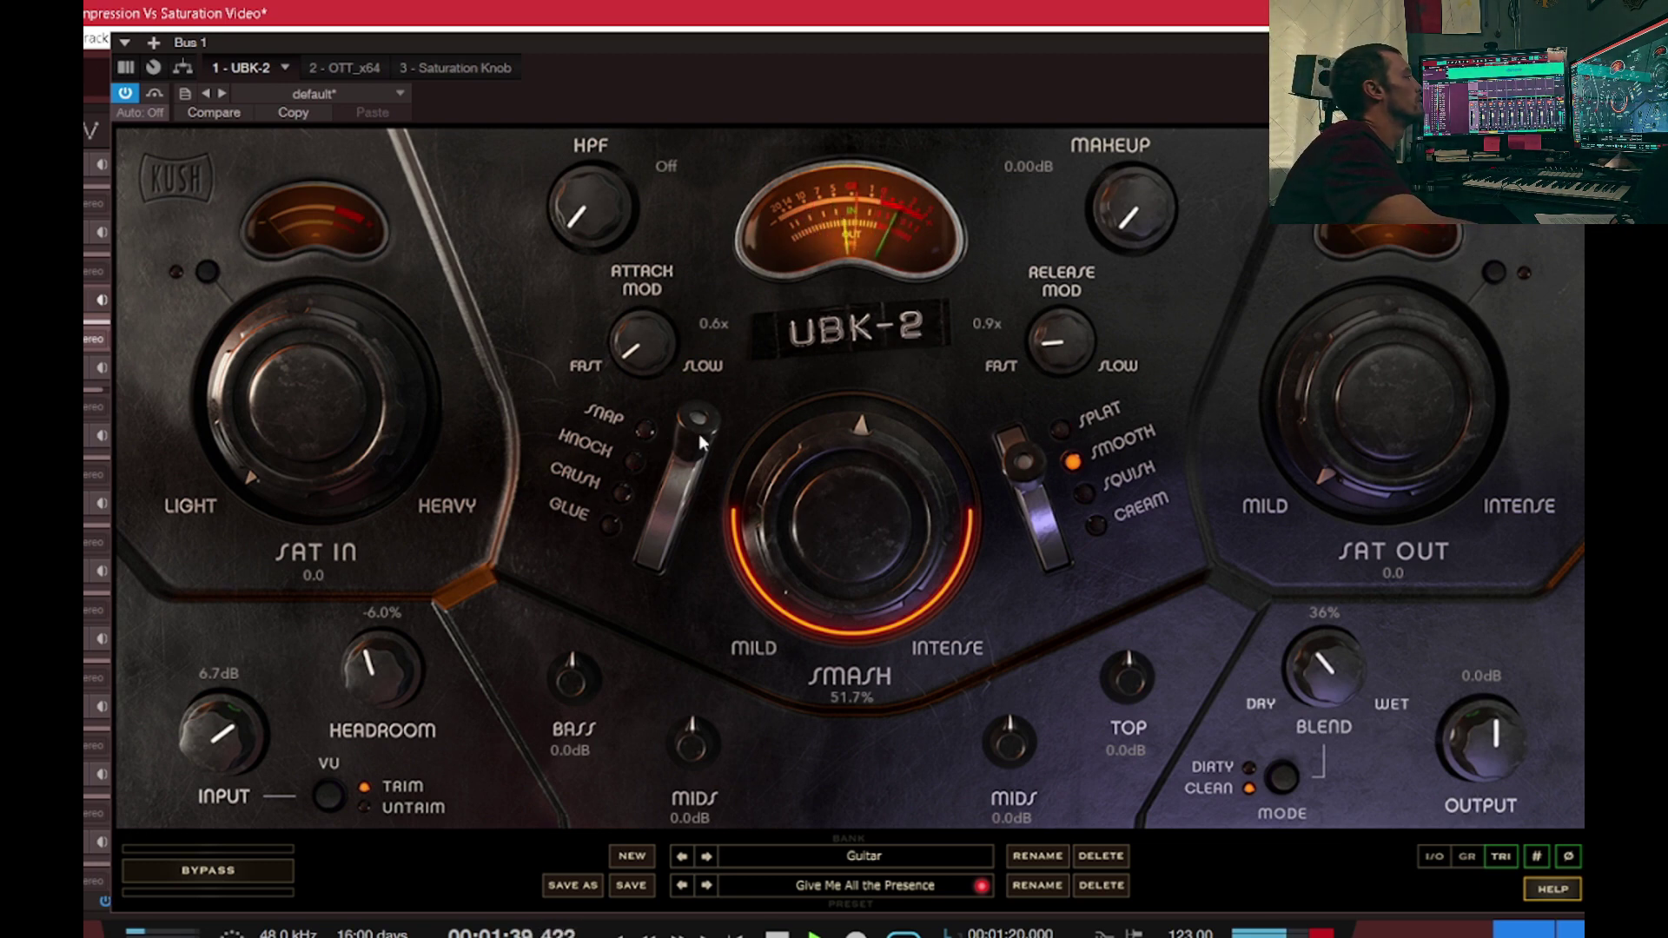
- Switch the UBK-2 attack character to Glue and sweep the Smash amount up and down, ending at 35.4%
left_click_drag(698, 435, 654, 624)
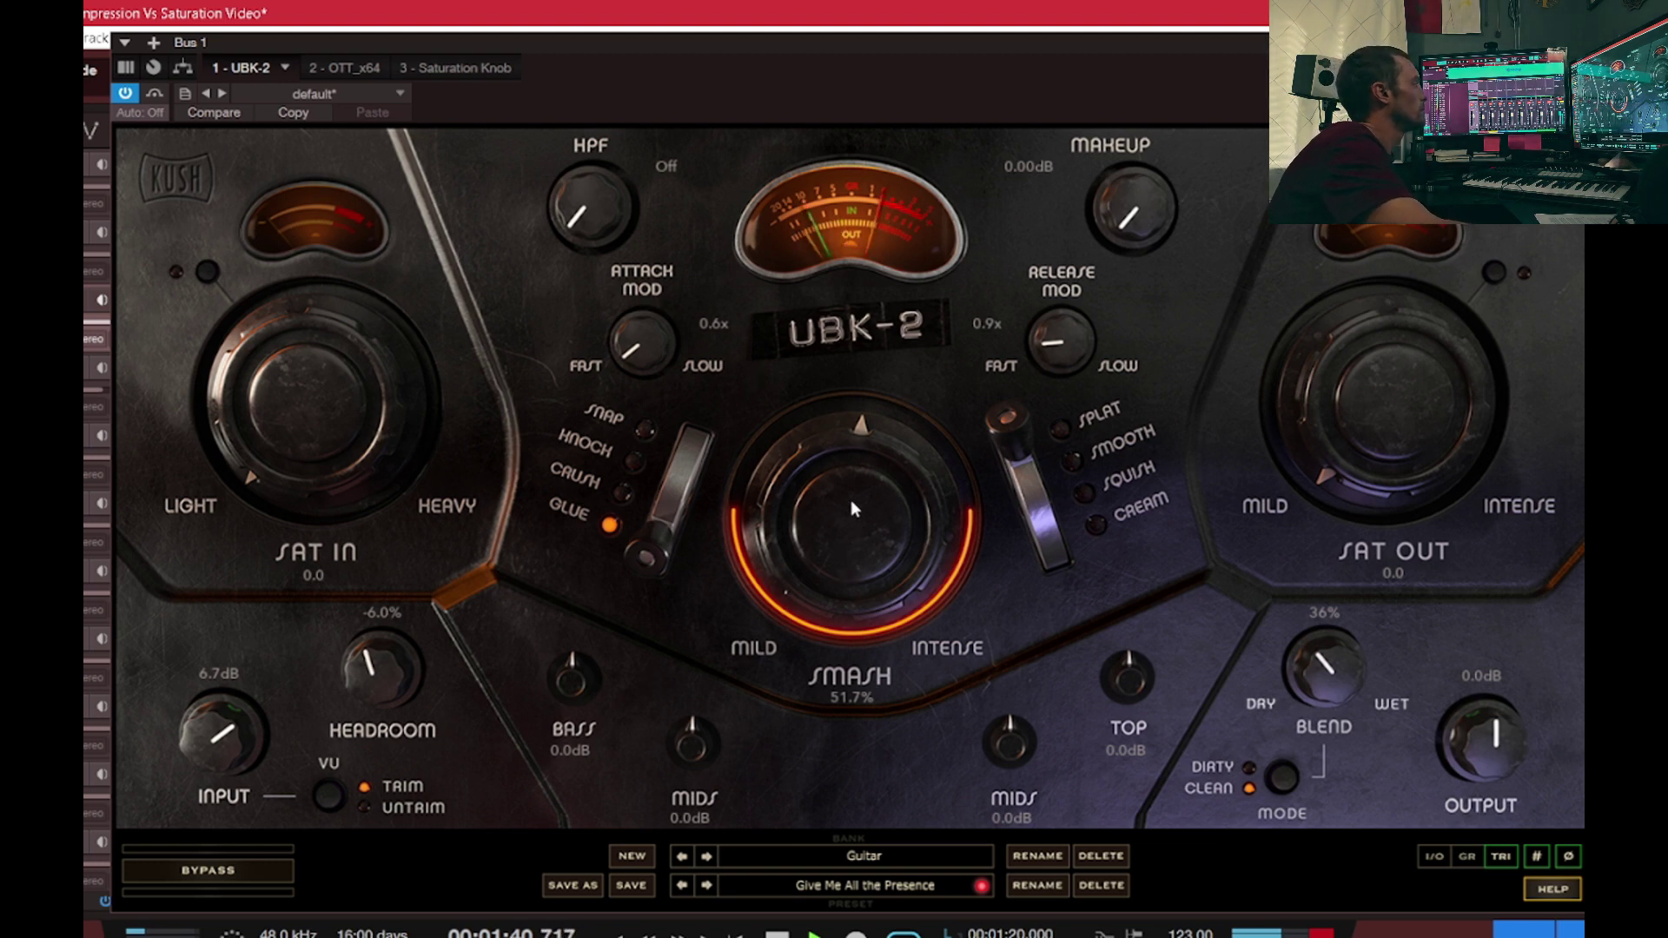
mouse_move(851, 498)
left_mouse_down()
mouse_move(847, 544)
mouse_move(857, 498)
left_mouse_up()
scroll(855, 492, "up", 10)
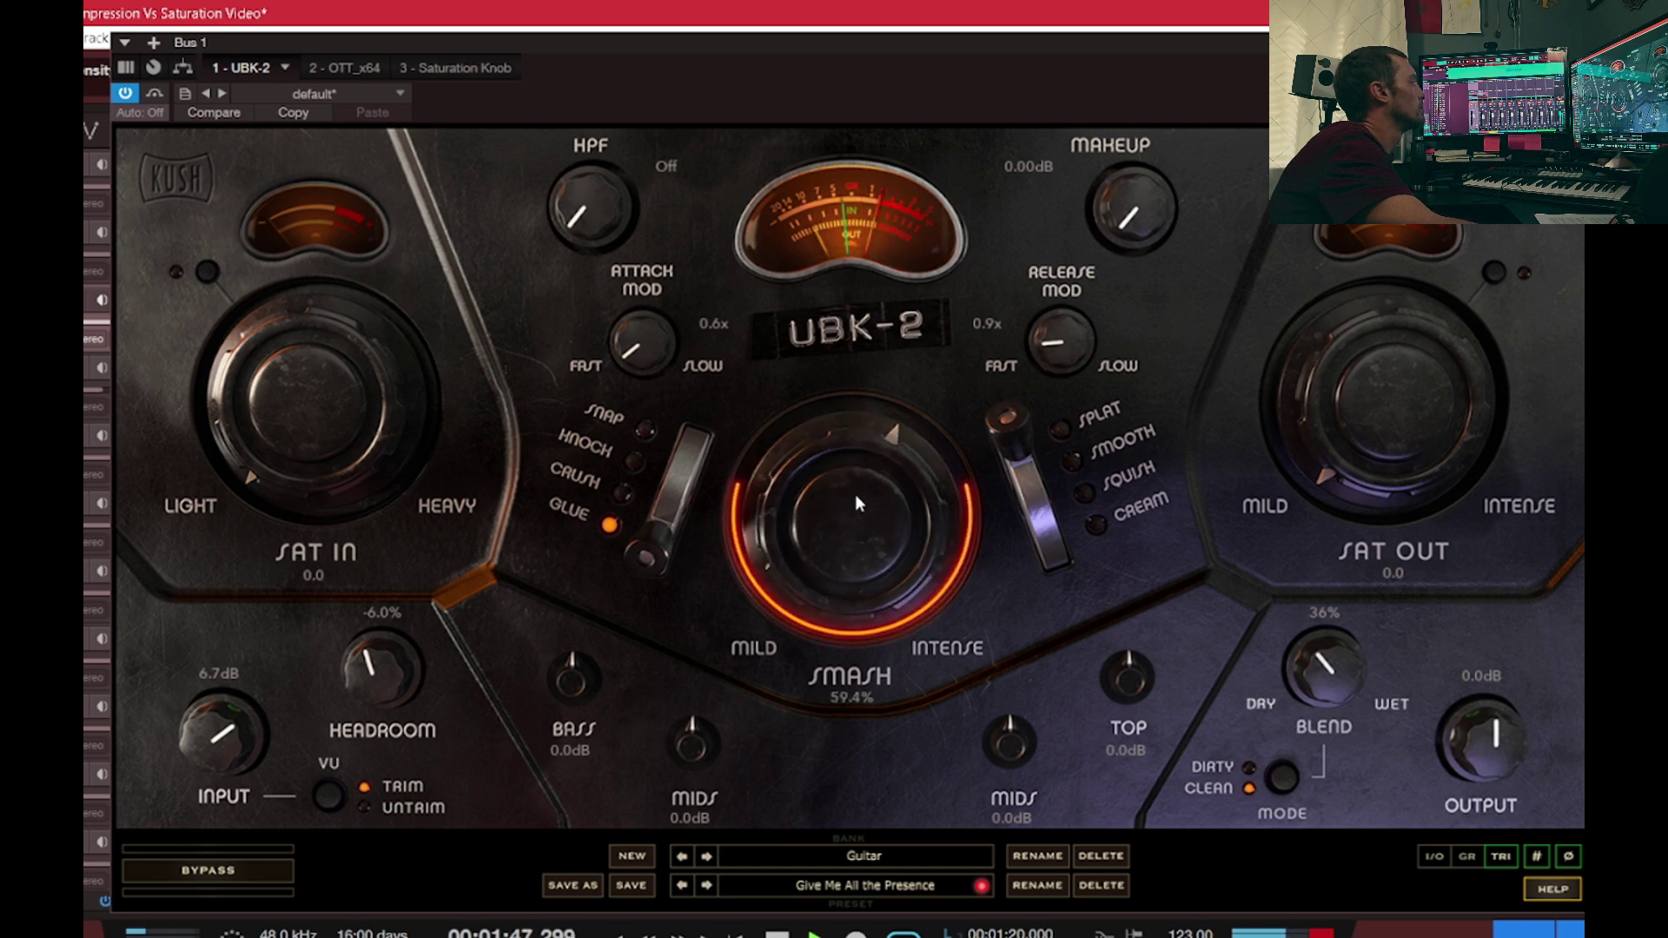
scroll(853, 494, "down", 10)
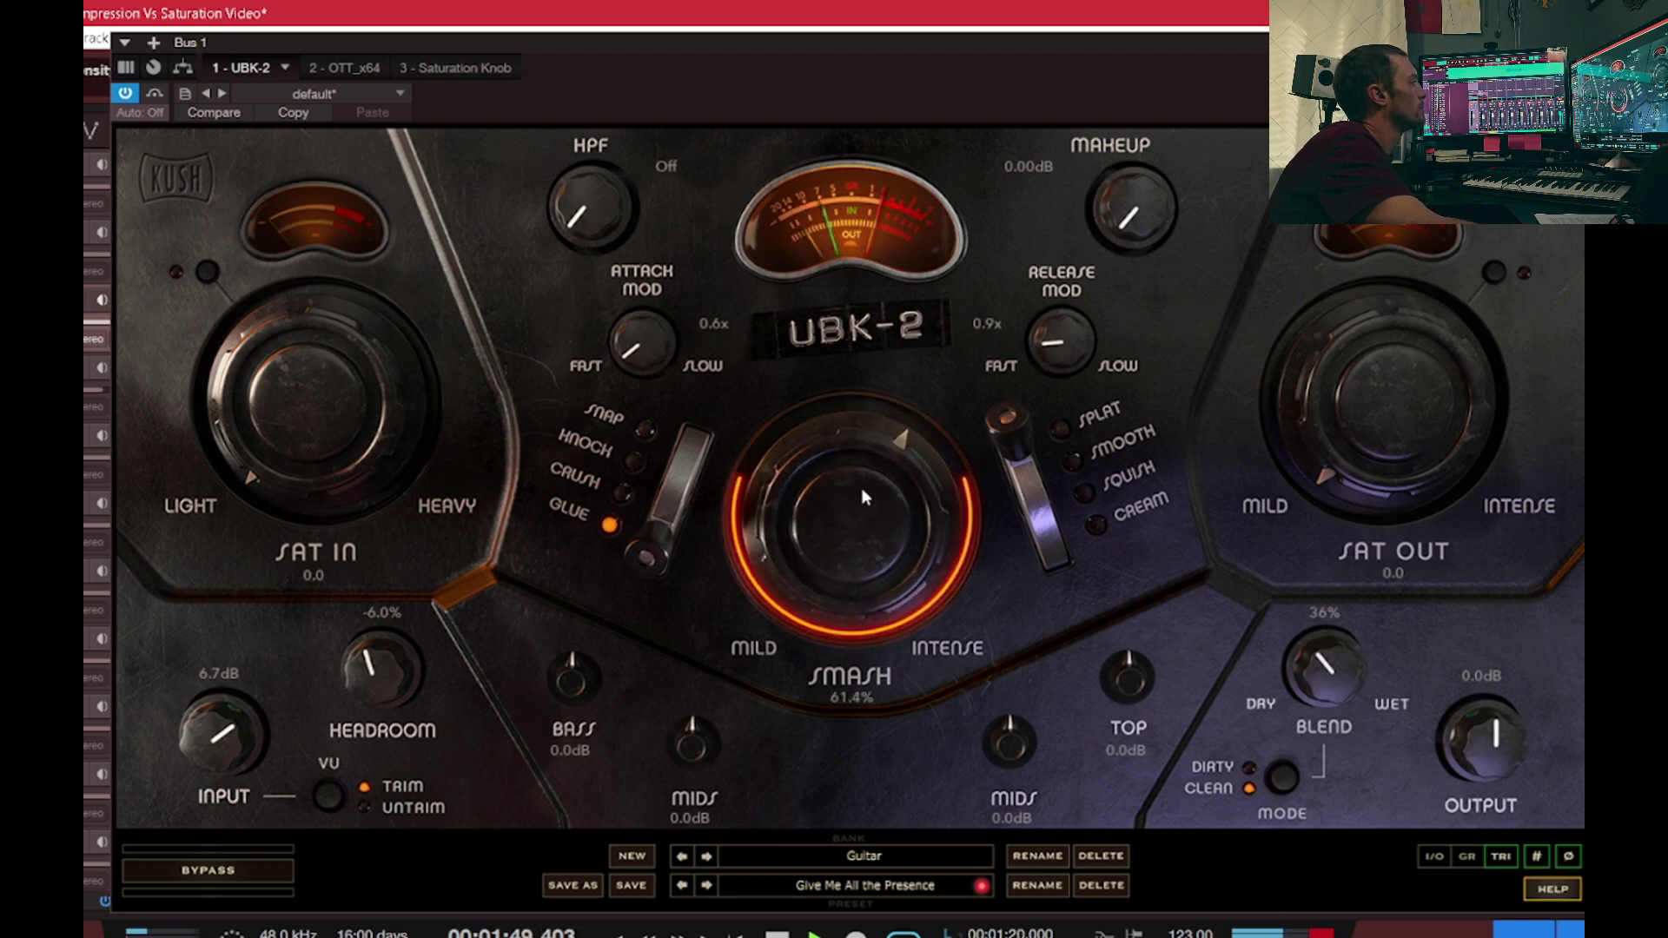
scroll(858, 516, "up", 3)
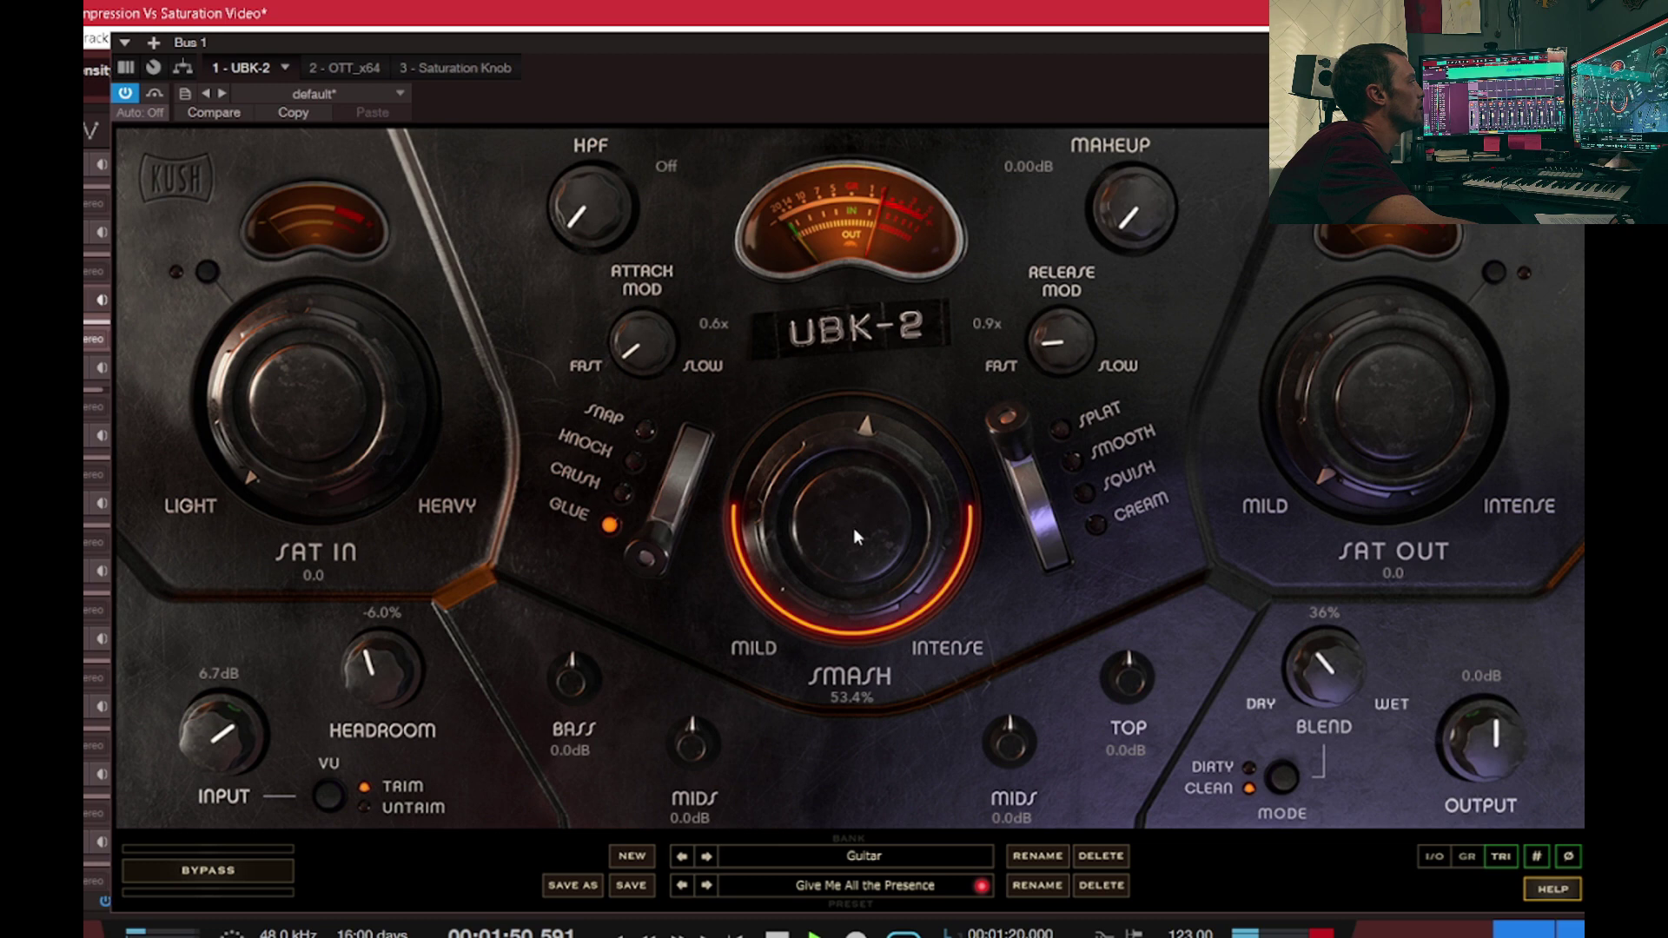
- Audition the Smooth release character on UBK-2, change it to Squish and readjust the Smash amount
left_click(1013, 434)
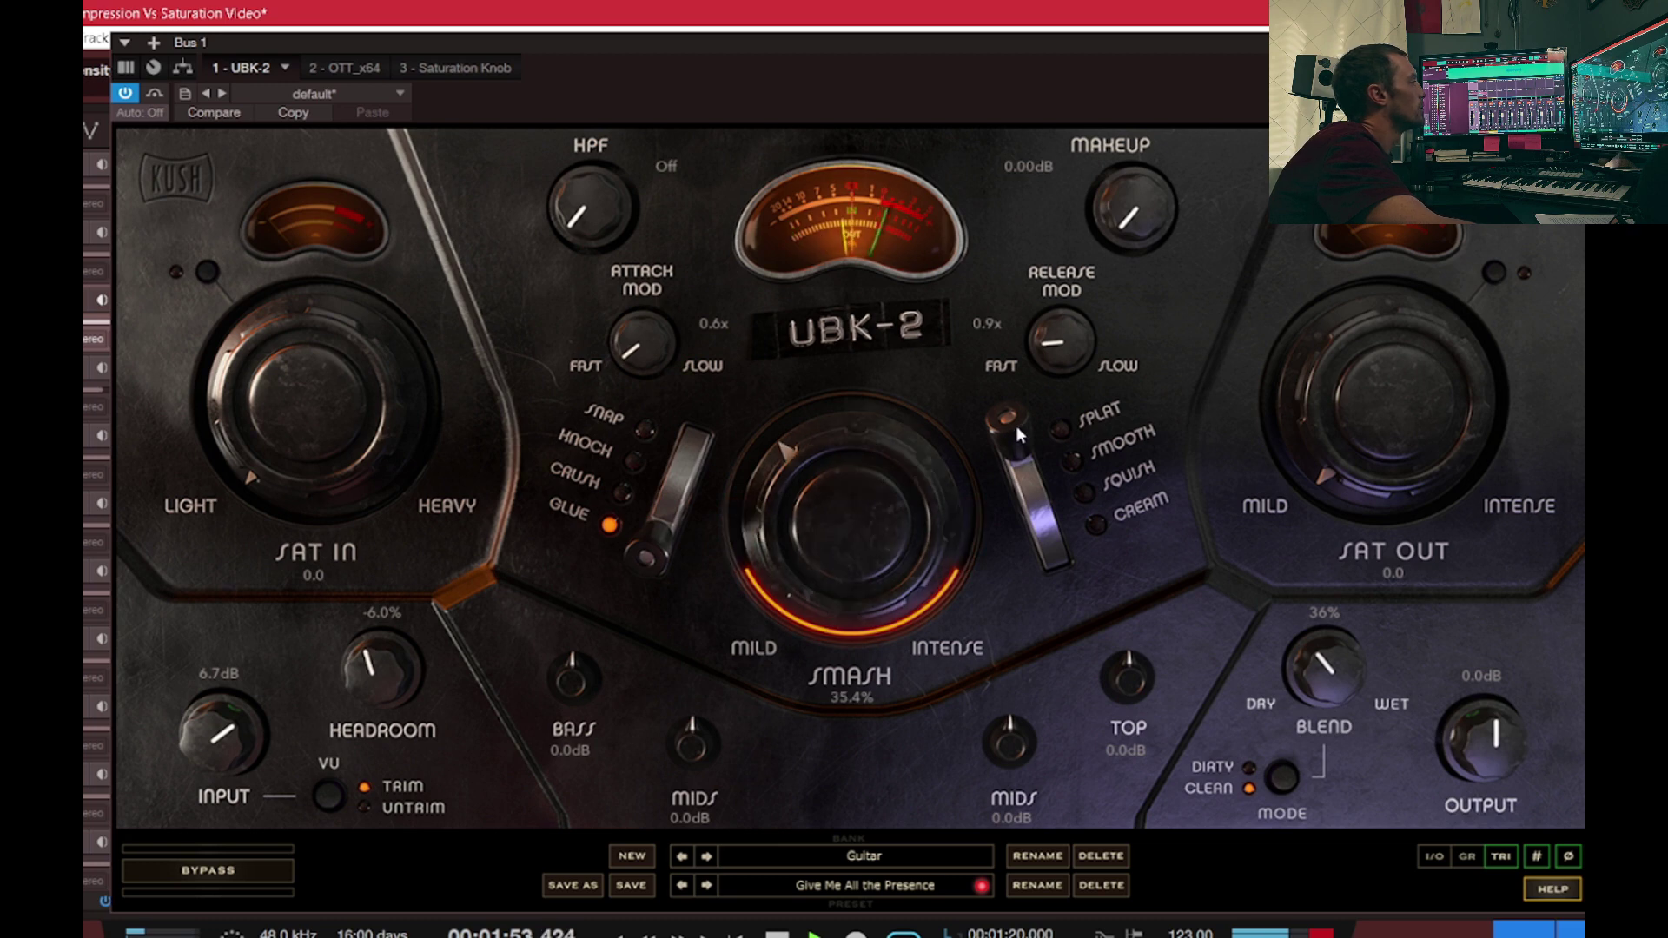
left_click_drag(1020, 432, 1025, 477)
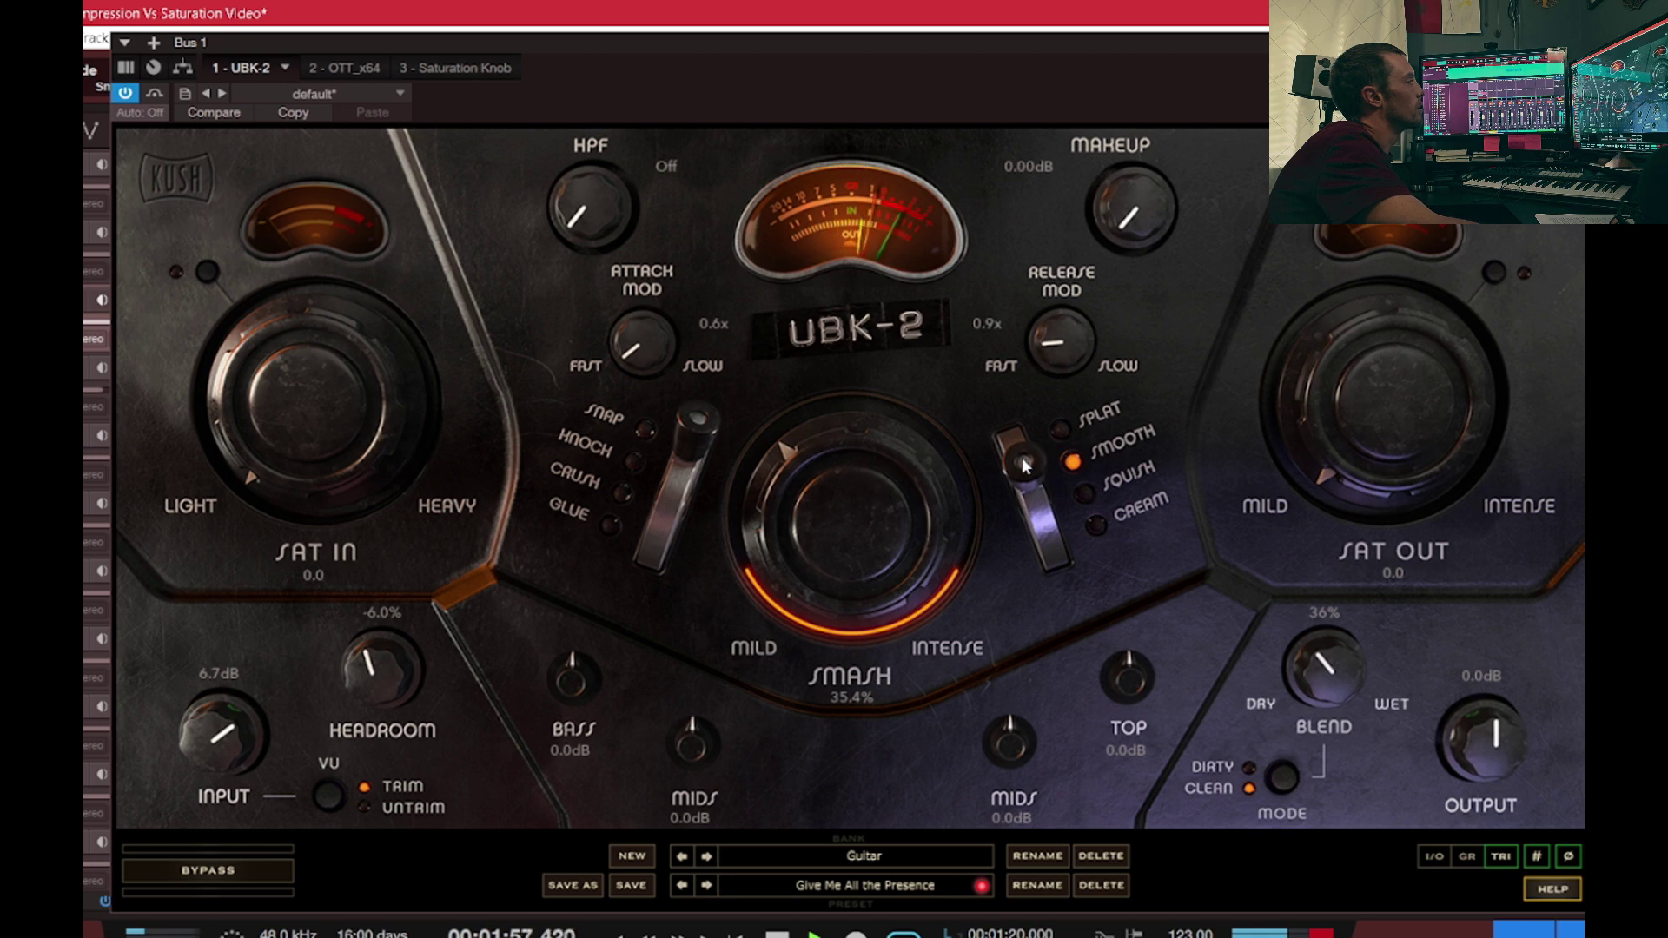
left_click_drag(1025, 467, 1038, 507)
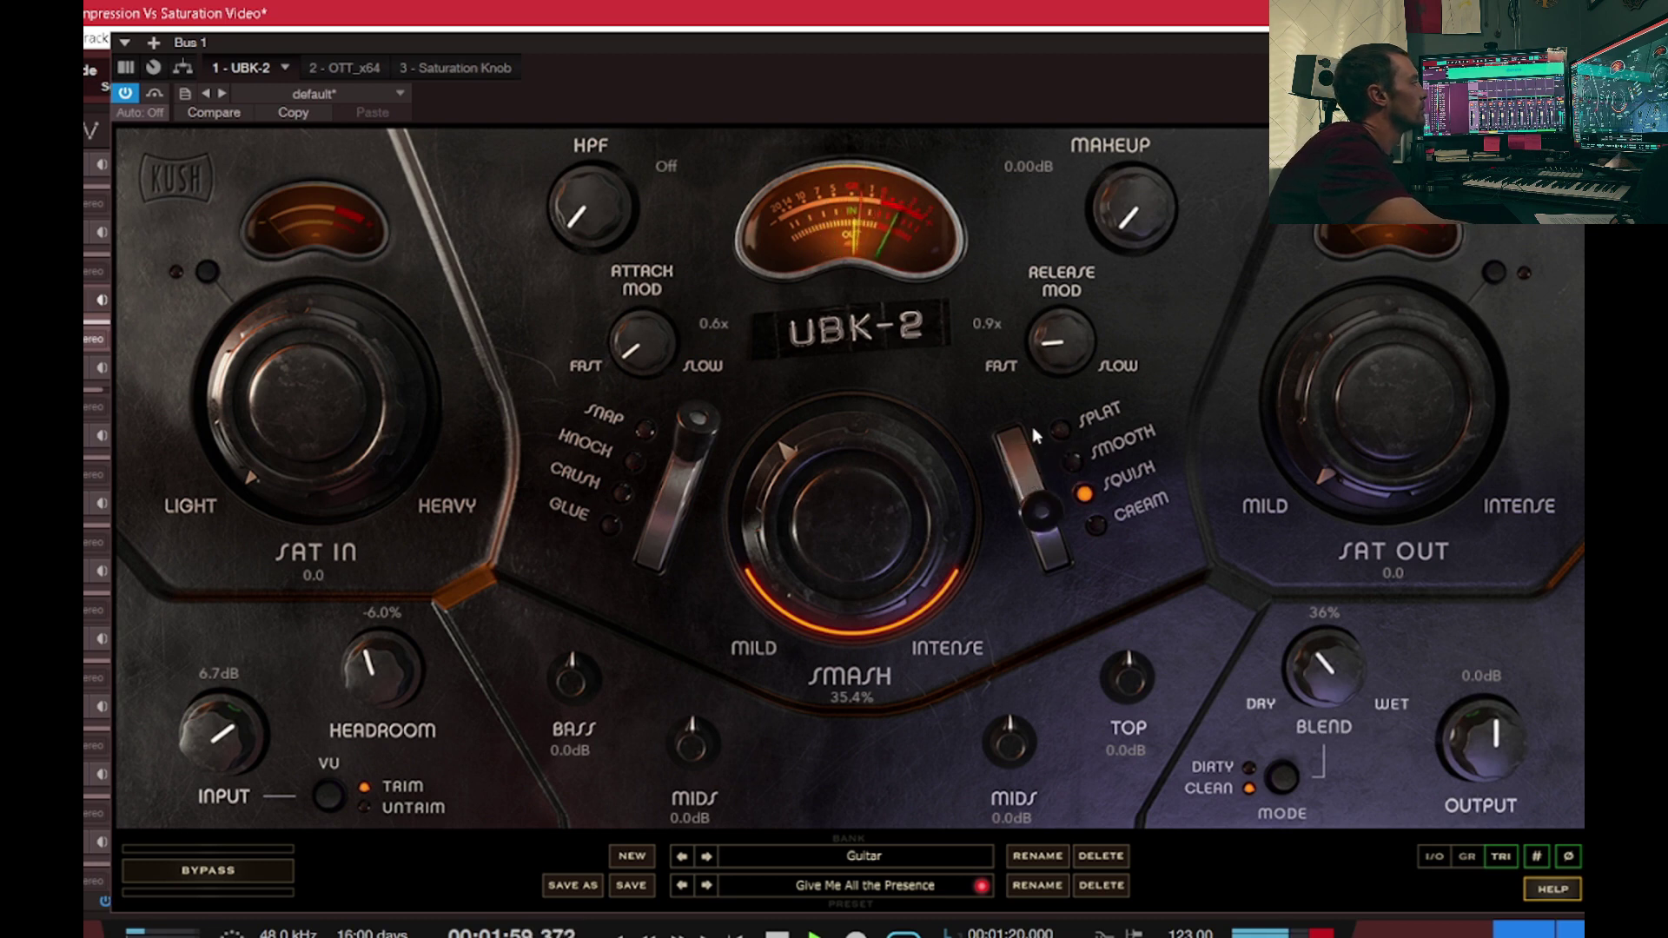
left_click_drag(821, 544, 857, 471)
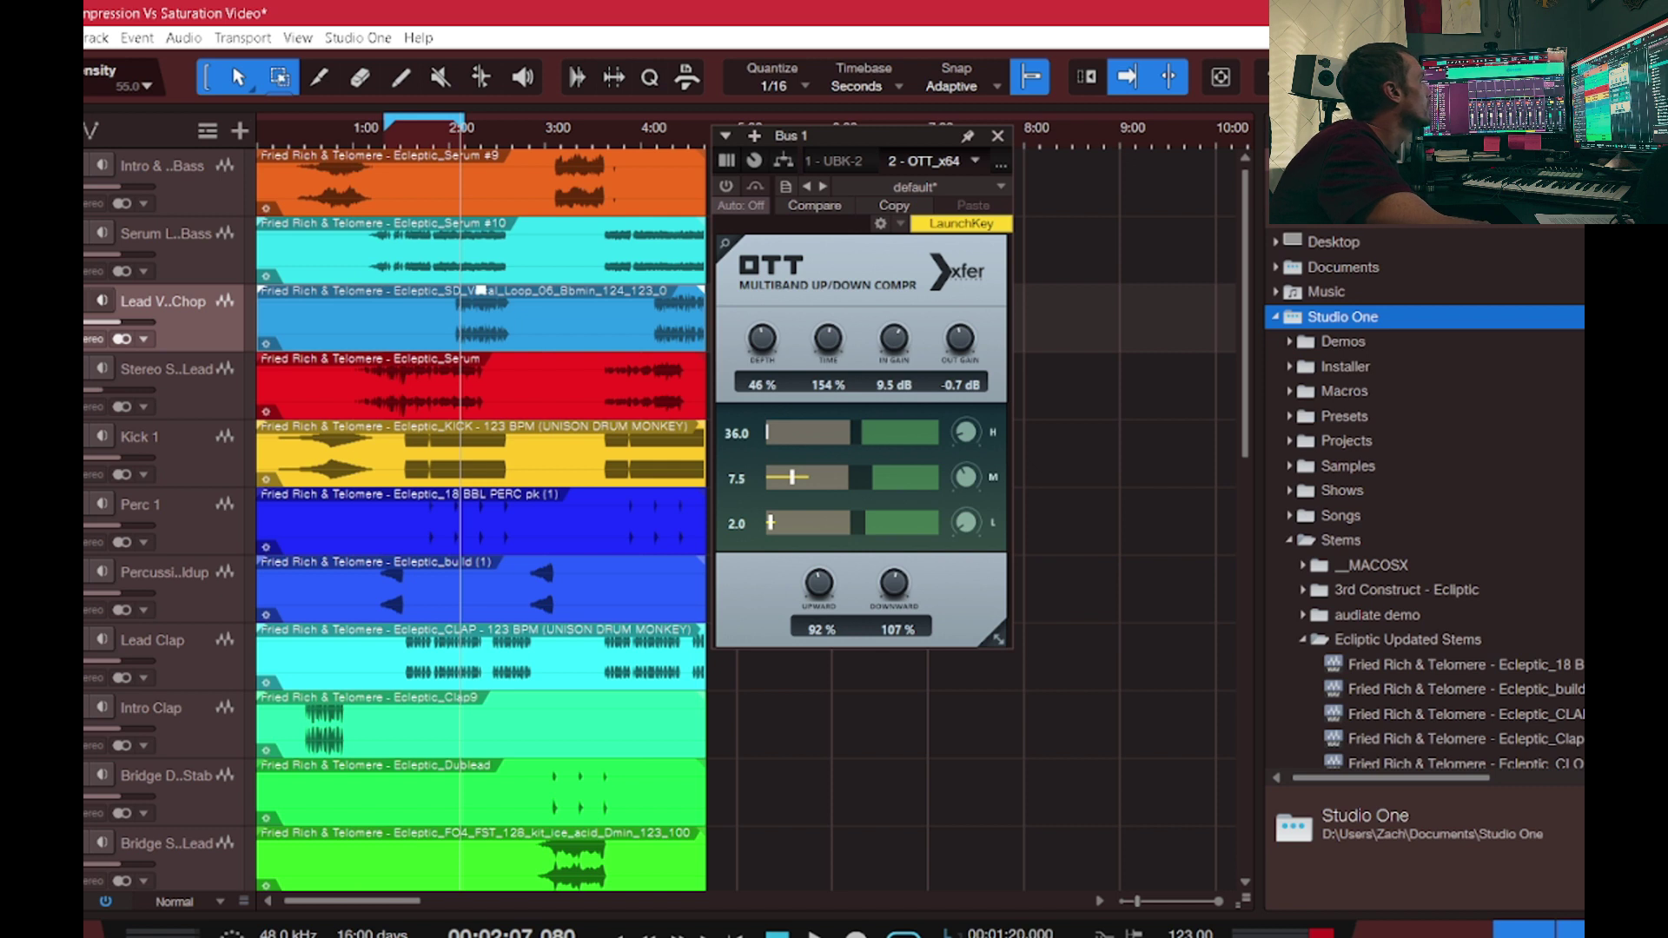
- Enable the OTT_x64 multiband compressor on Bus 1 and shift its window slightly
left_click(726, 186)
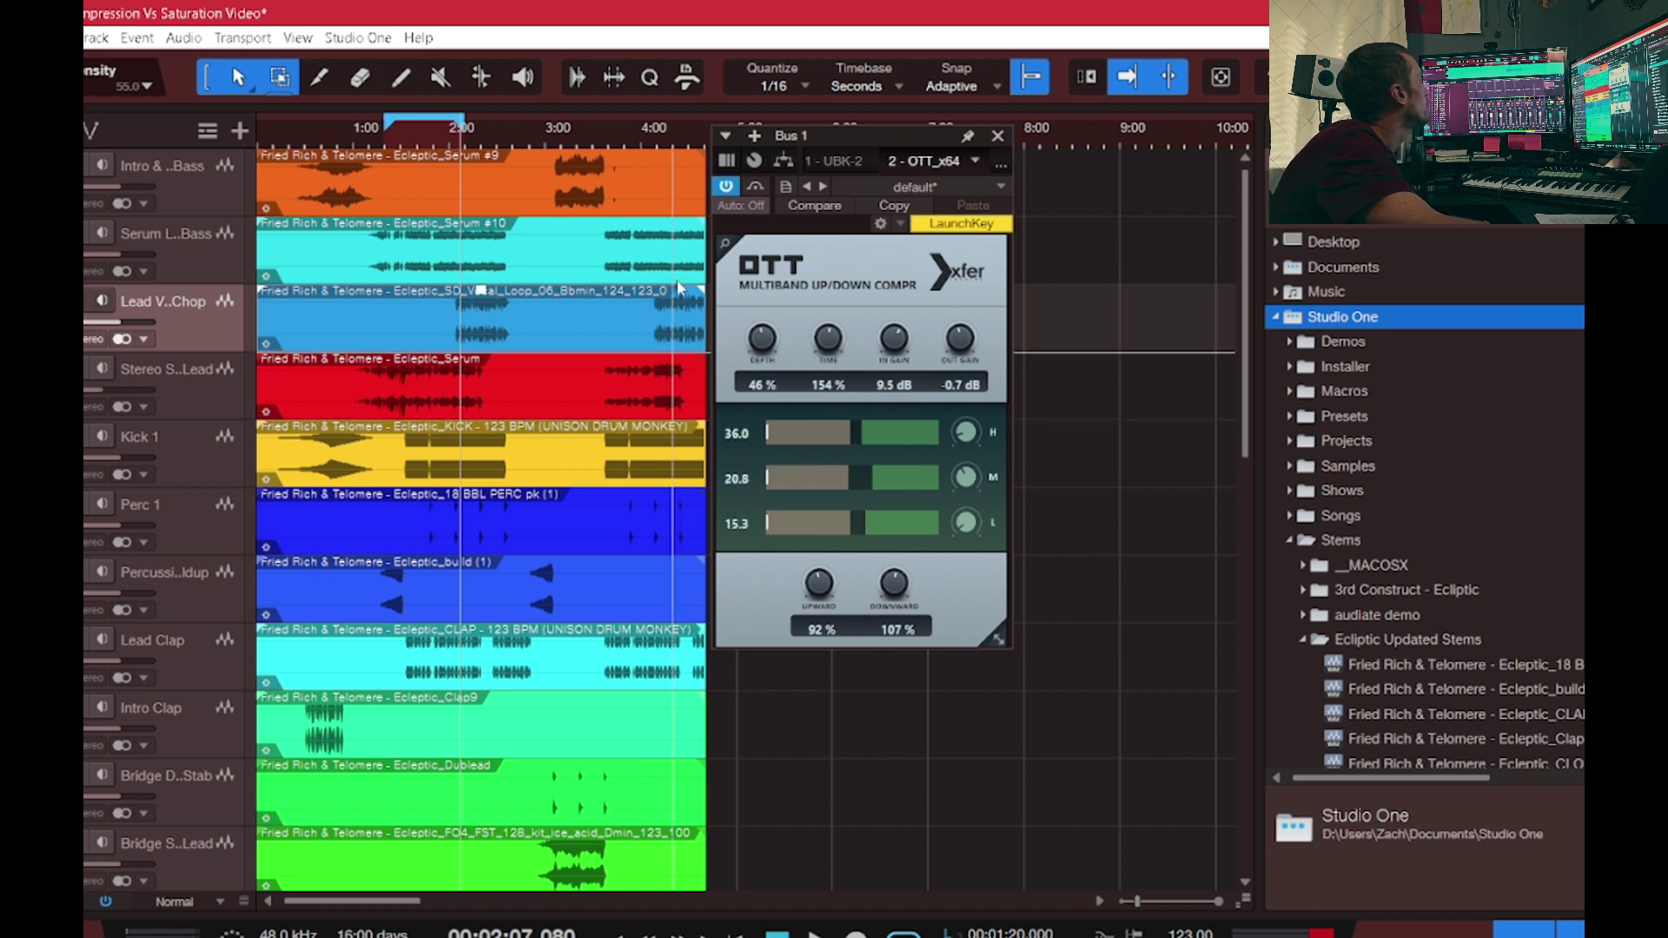
left_click(855, 158)
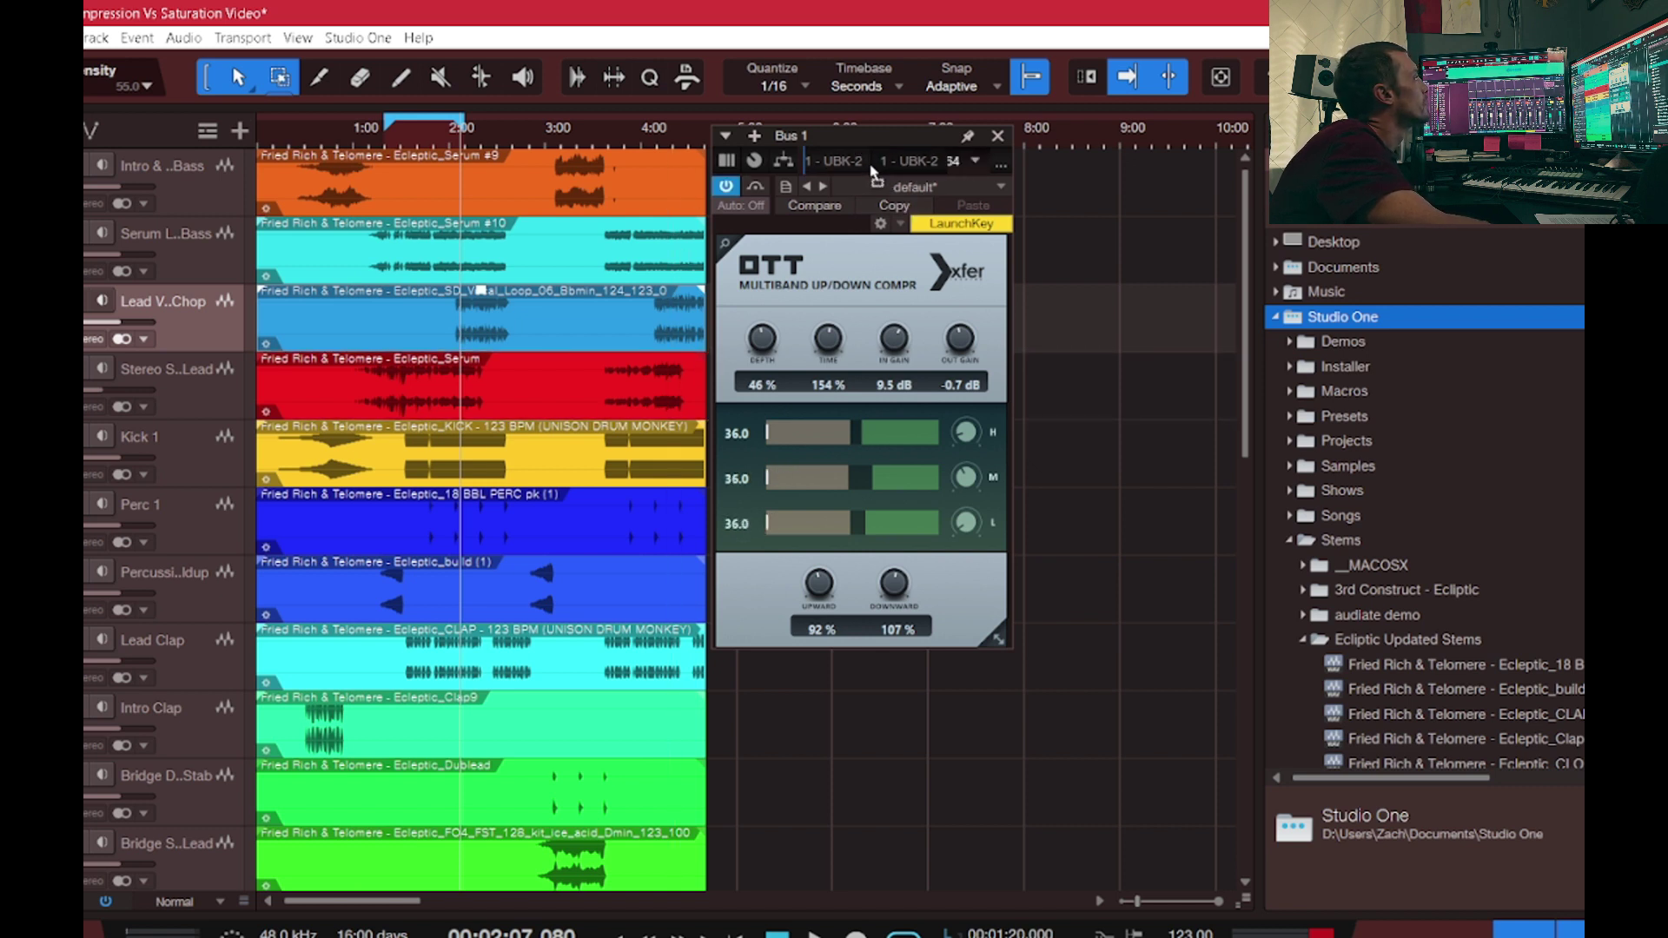
left_click_drag(861, 142, 877, 154)
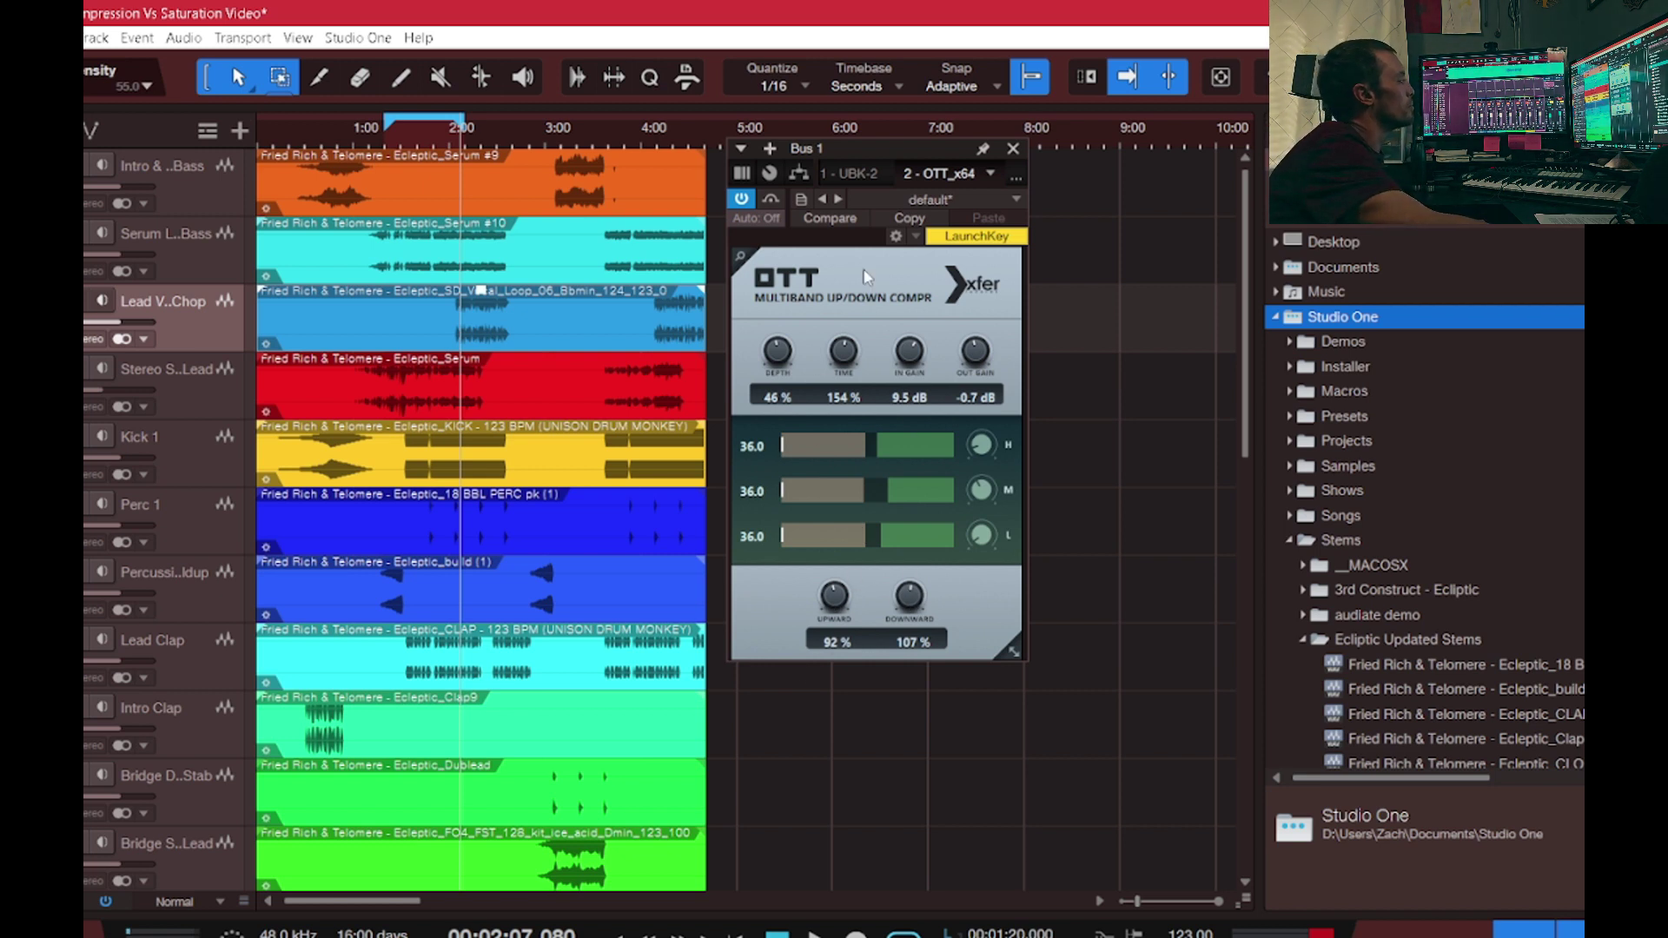
- Play the loop and compare the sound with OTT bypassed and switched back on
key("space")
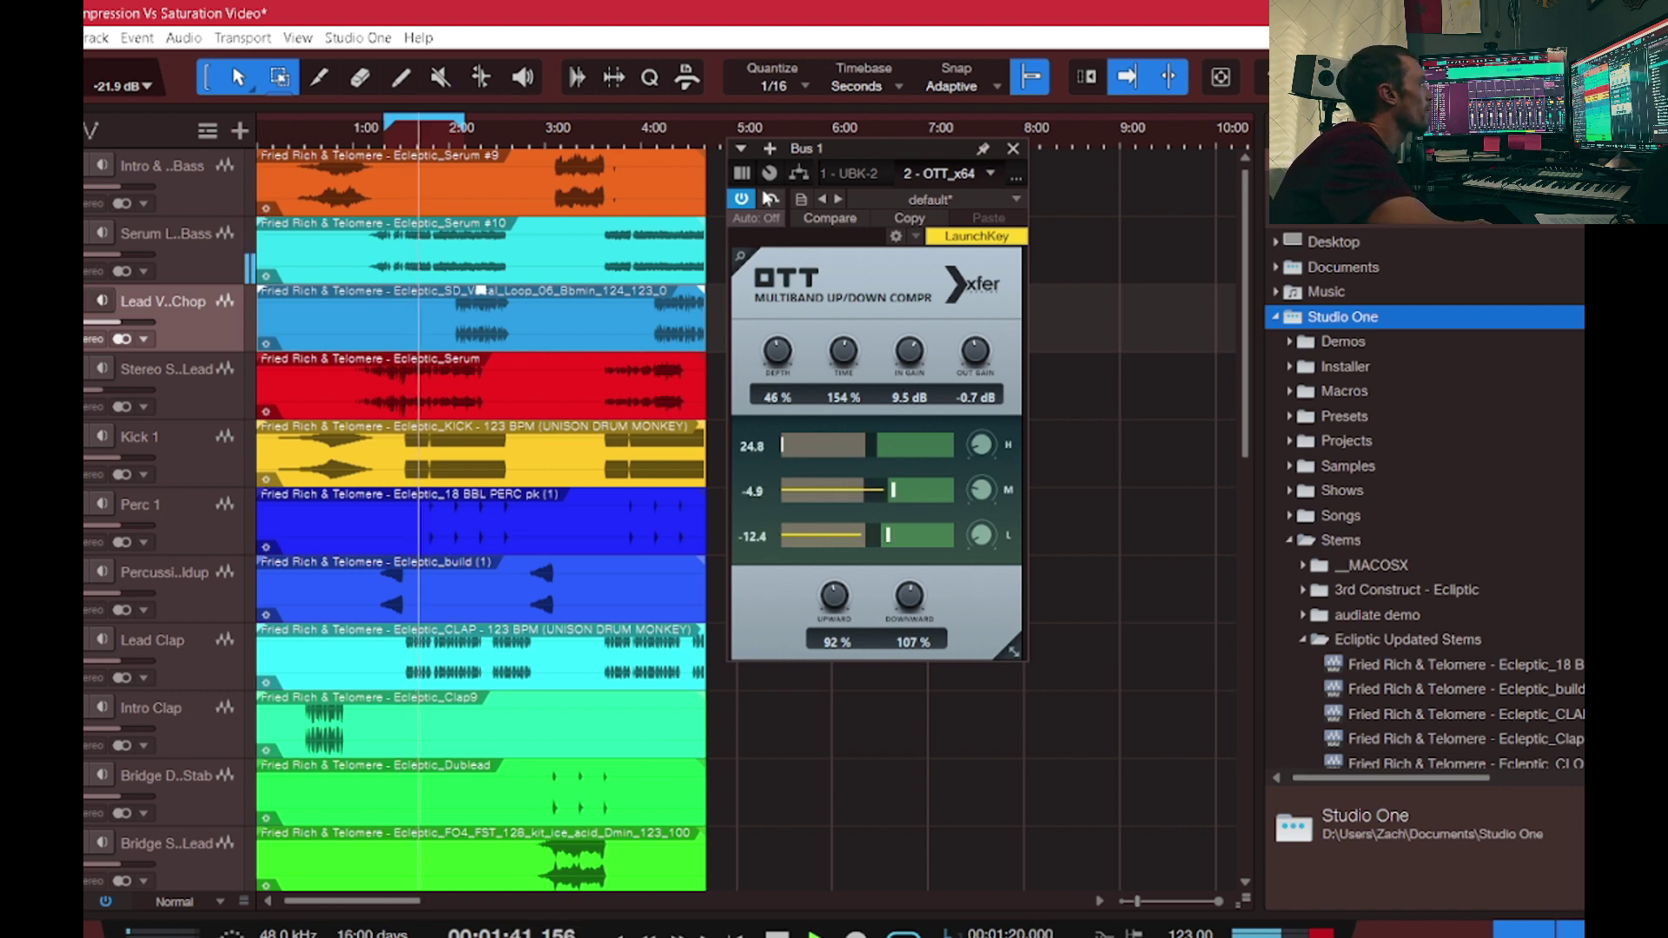
left_click(743, 199)
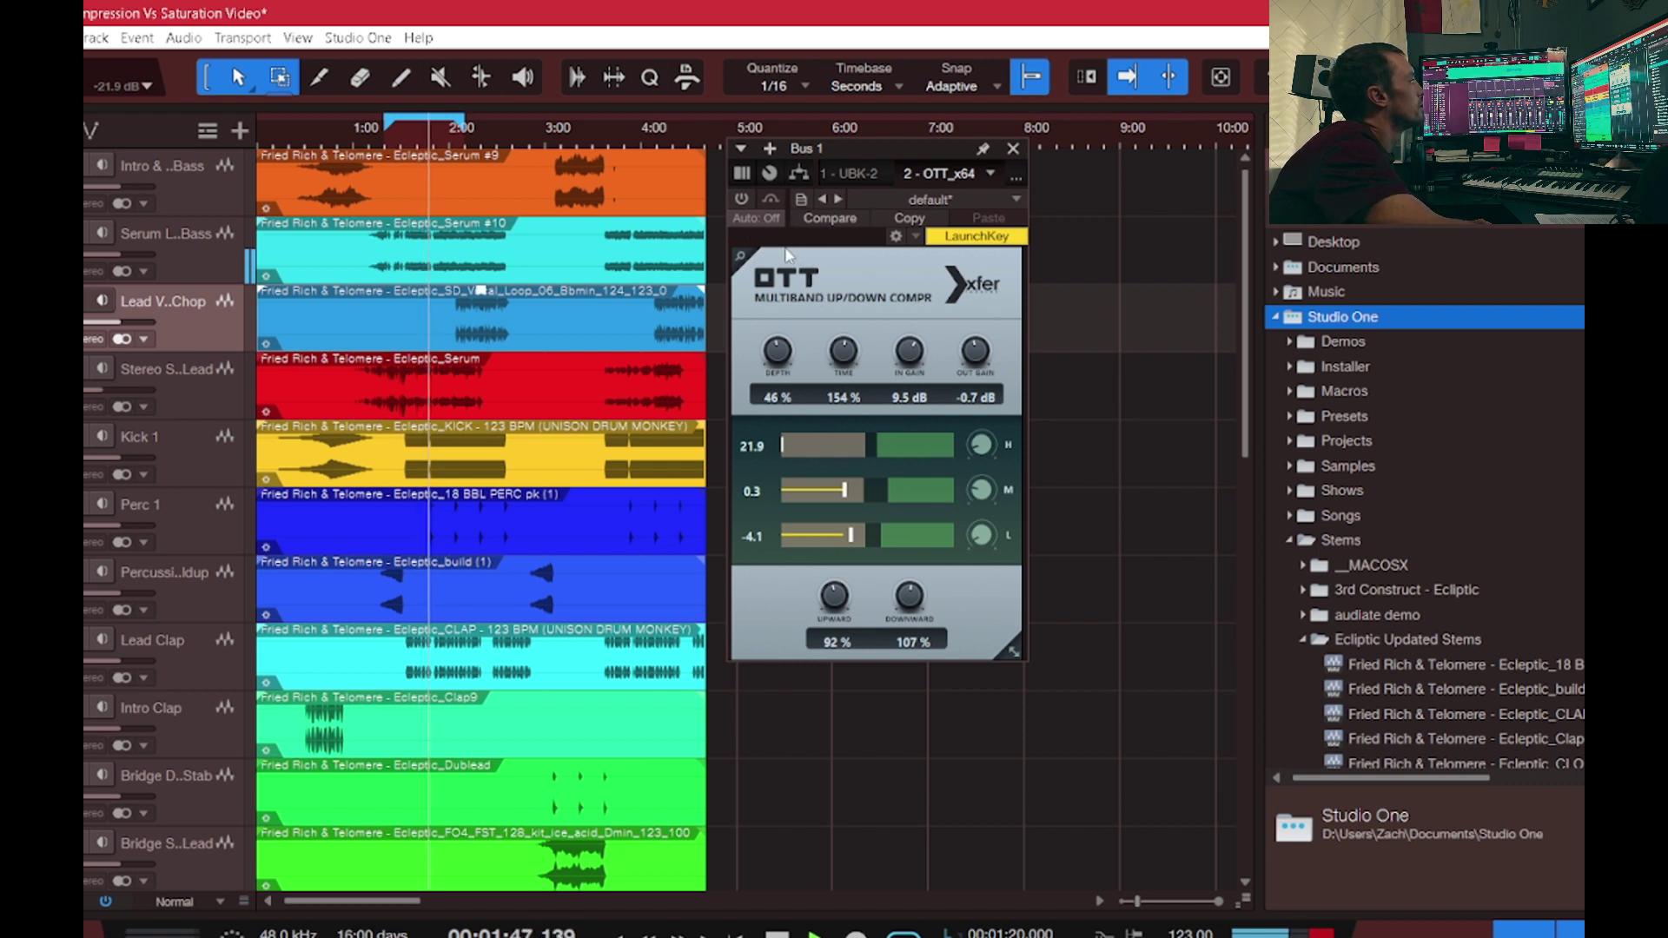
left_click(738, 199)
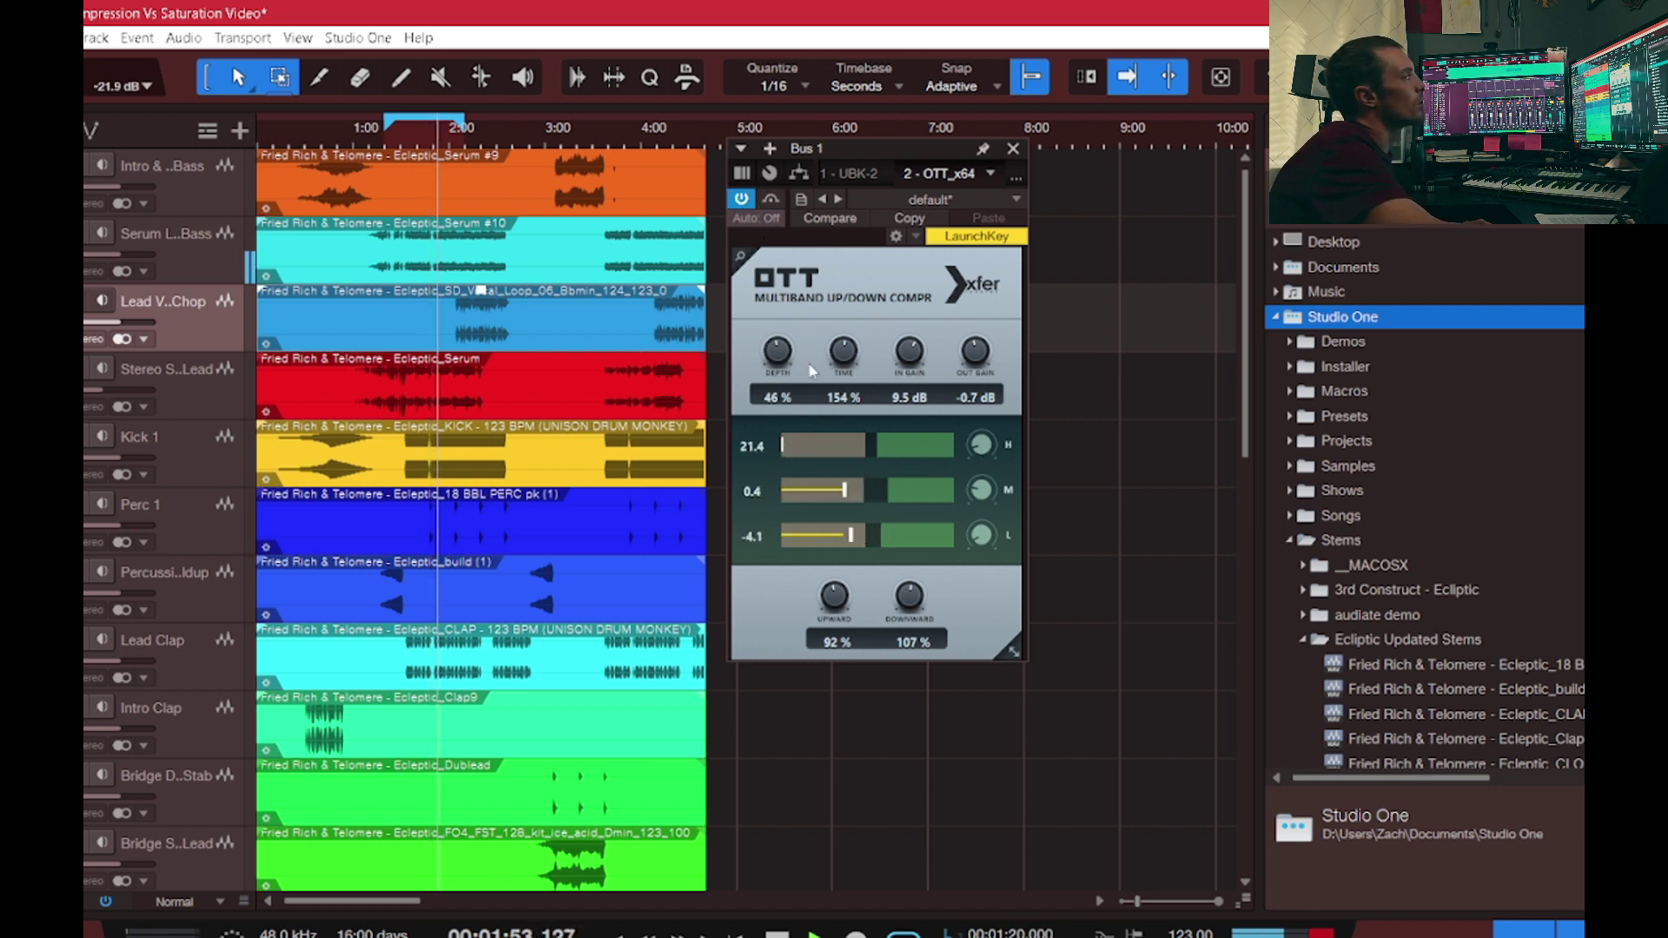
- Sweep the OTT depth up to 100% and settle at 51%, and sweep the time up to 982% and settle at 95%
scroll(778, 358, "up", 5)
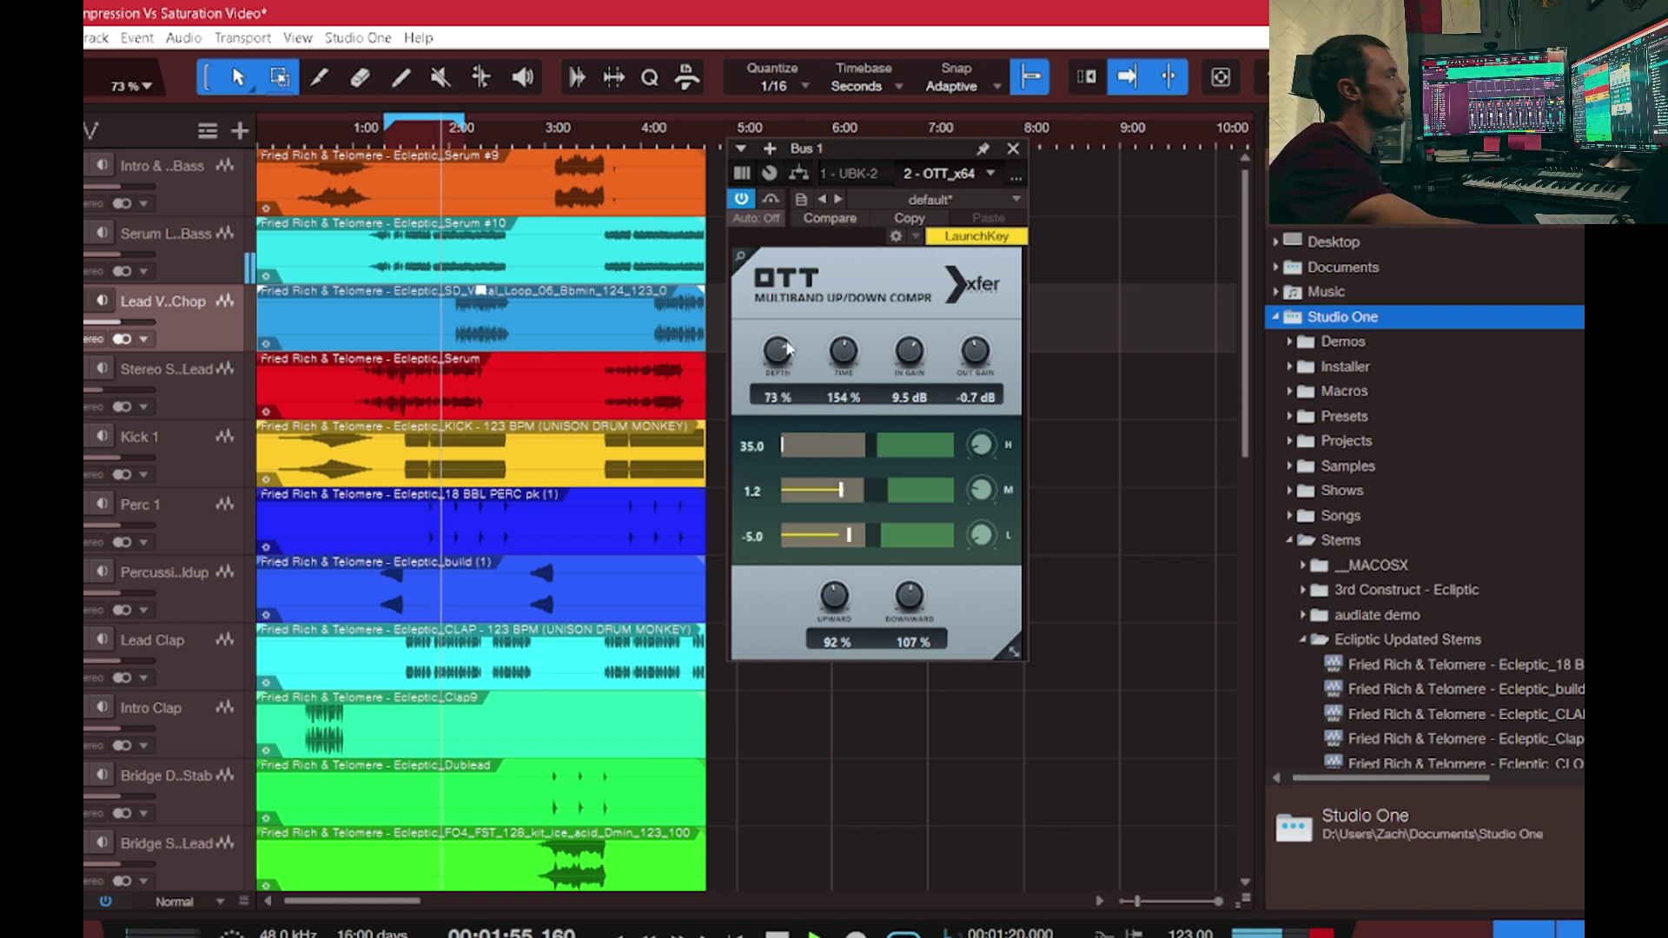
scroll(779, 363, "up", 3)
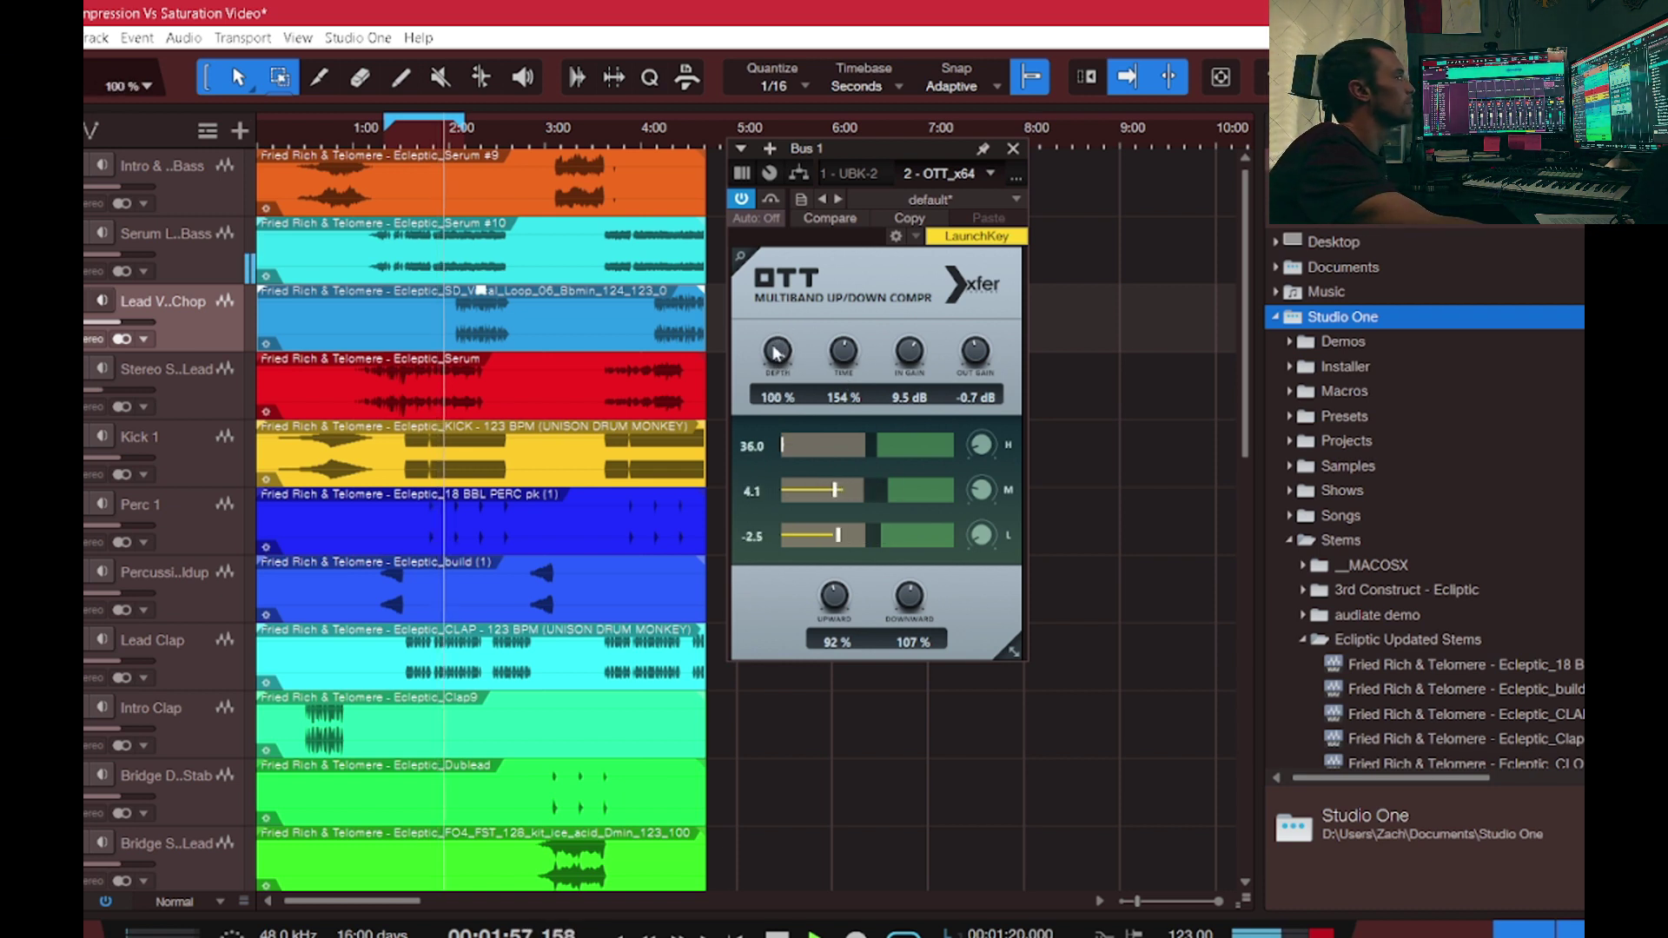
scroll(787, 358, "down", 7)
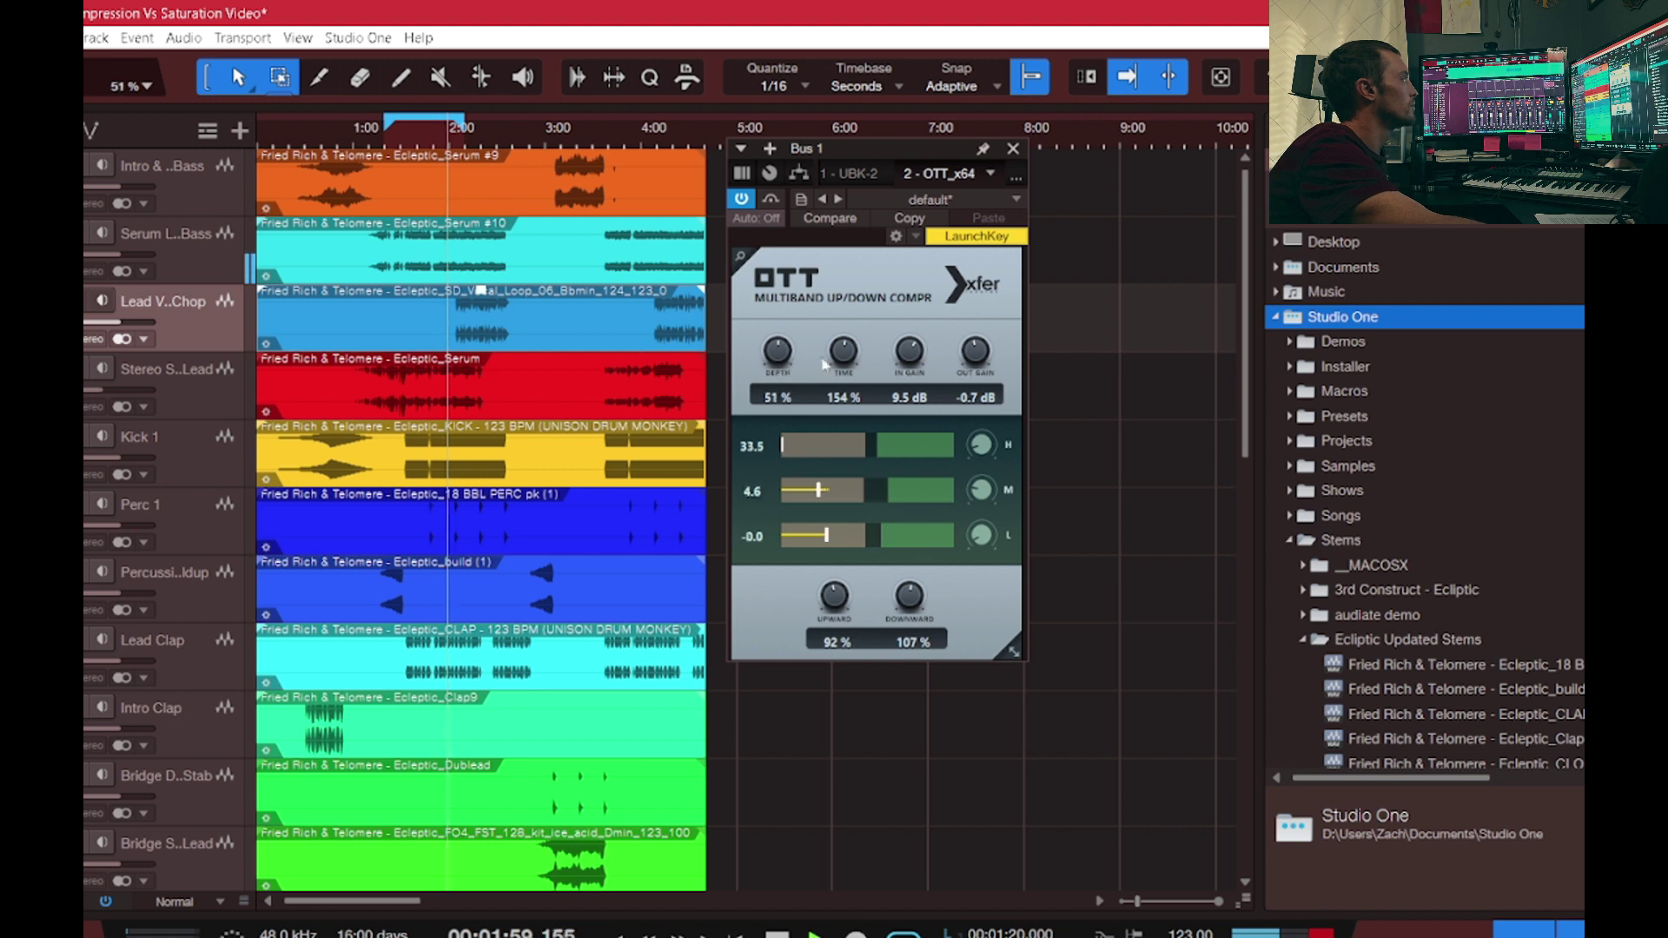
scroll(839, 351, "up", 10)
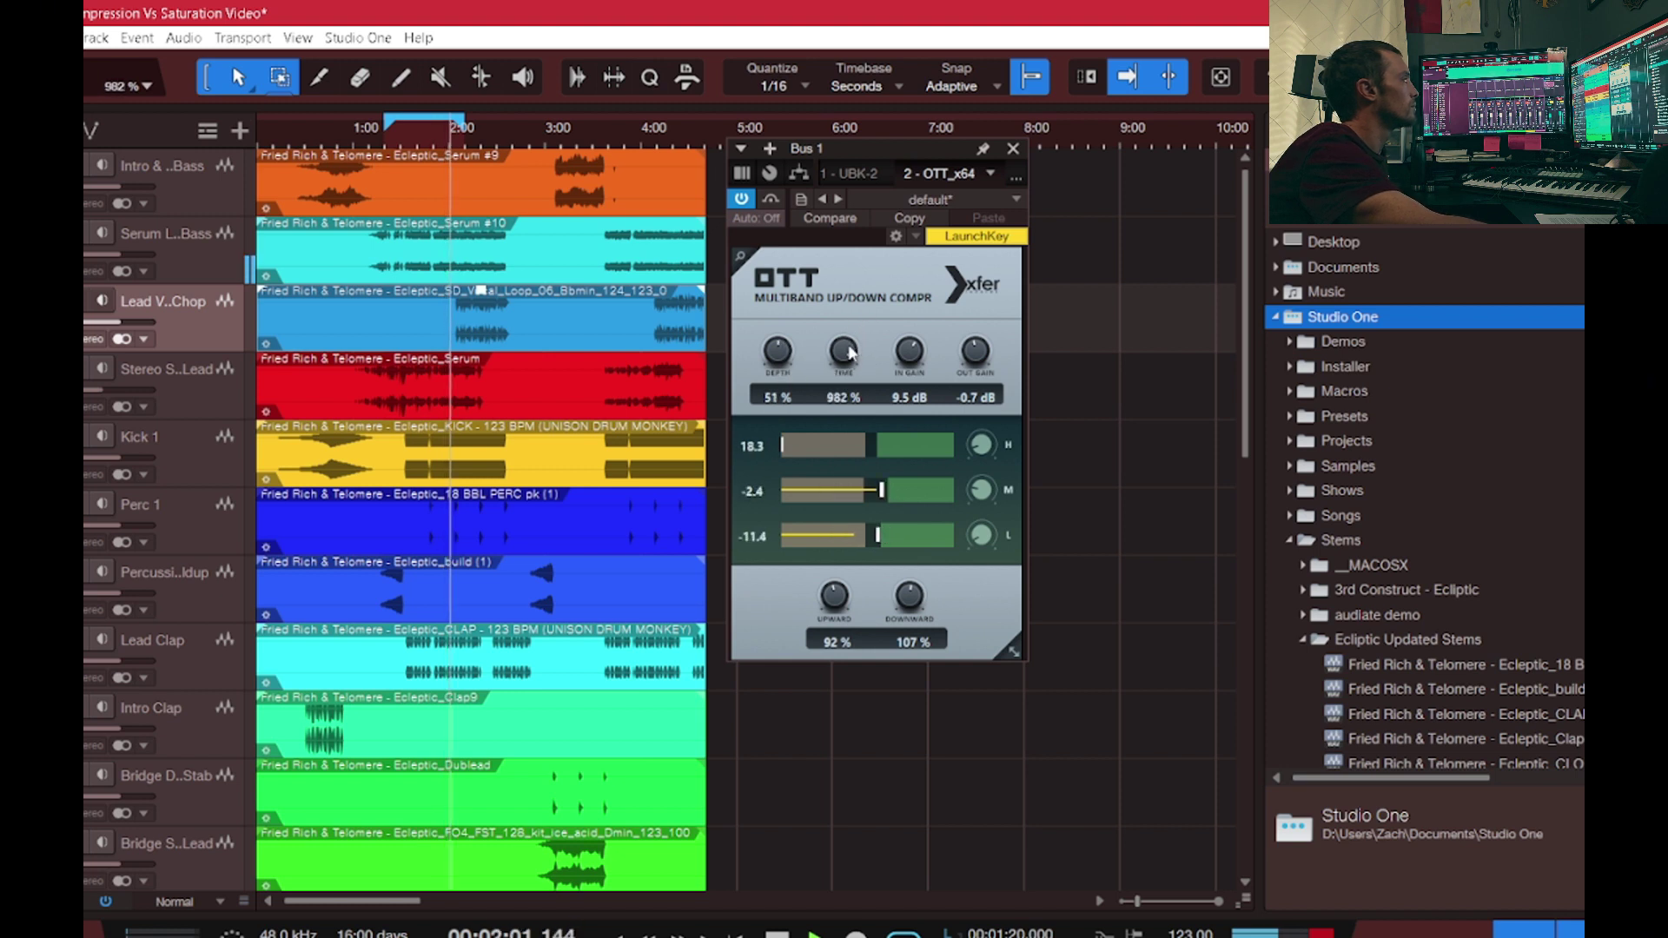
scroll(839, 351, "down", 10)
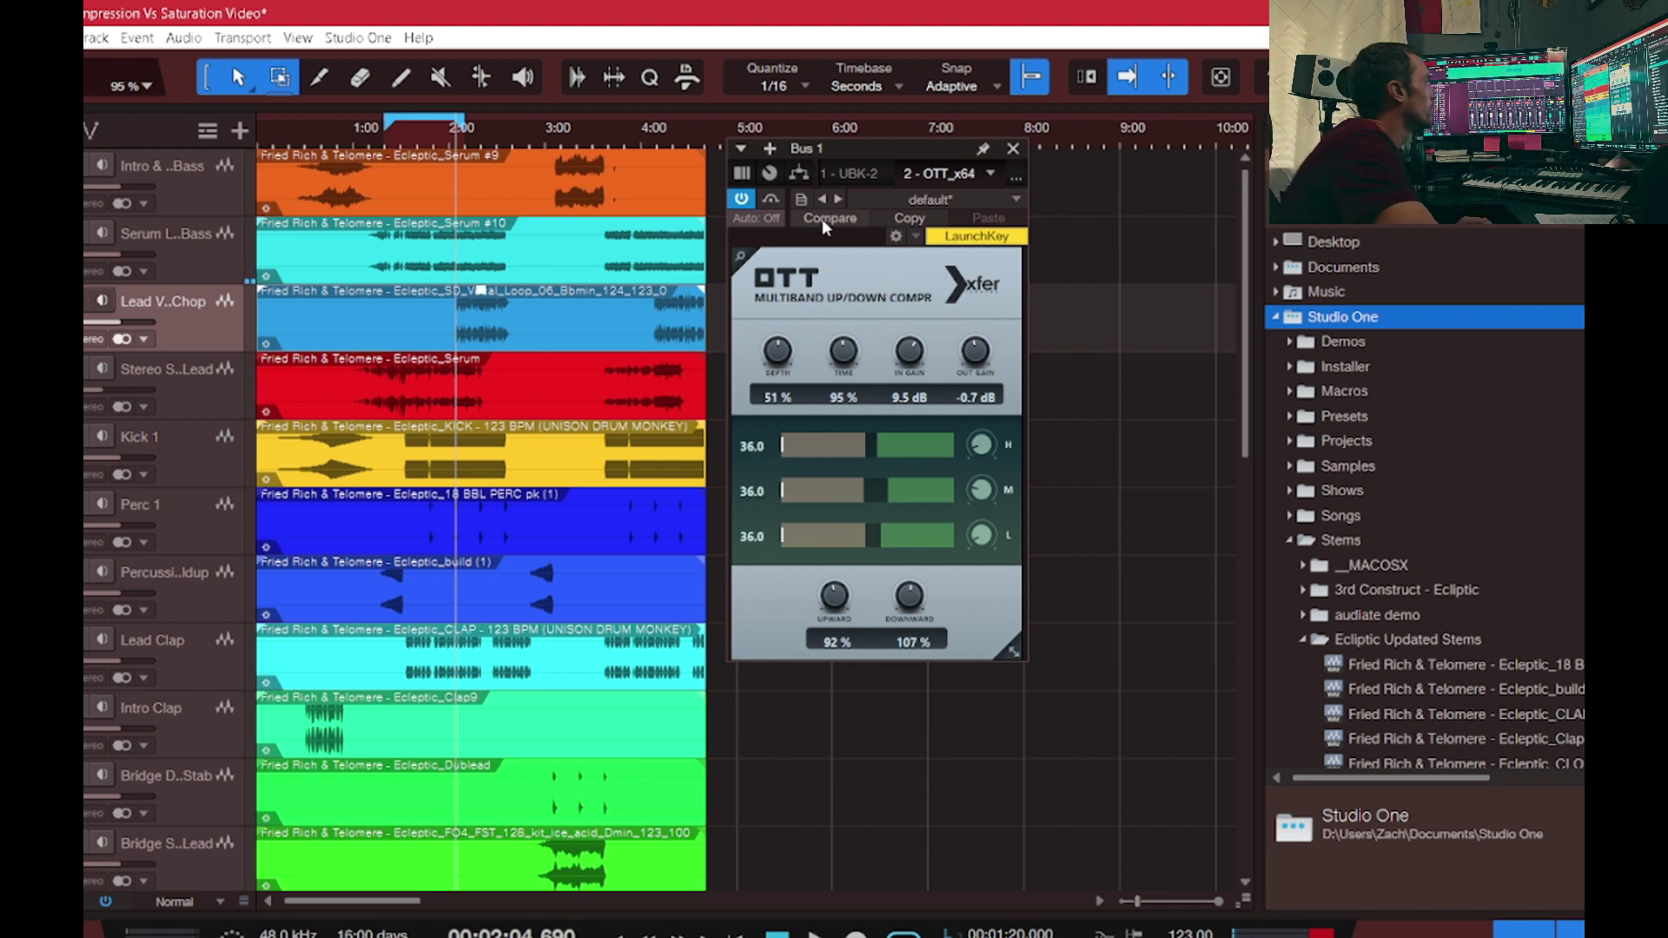
- Bypass OTT on Bus 1 and close its plugin window
left_click(741, 198)
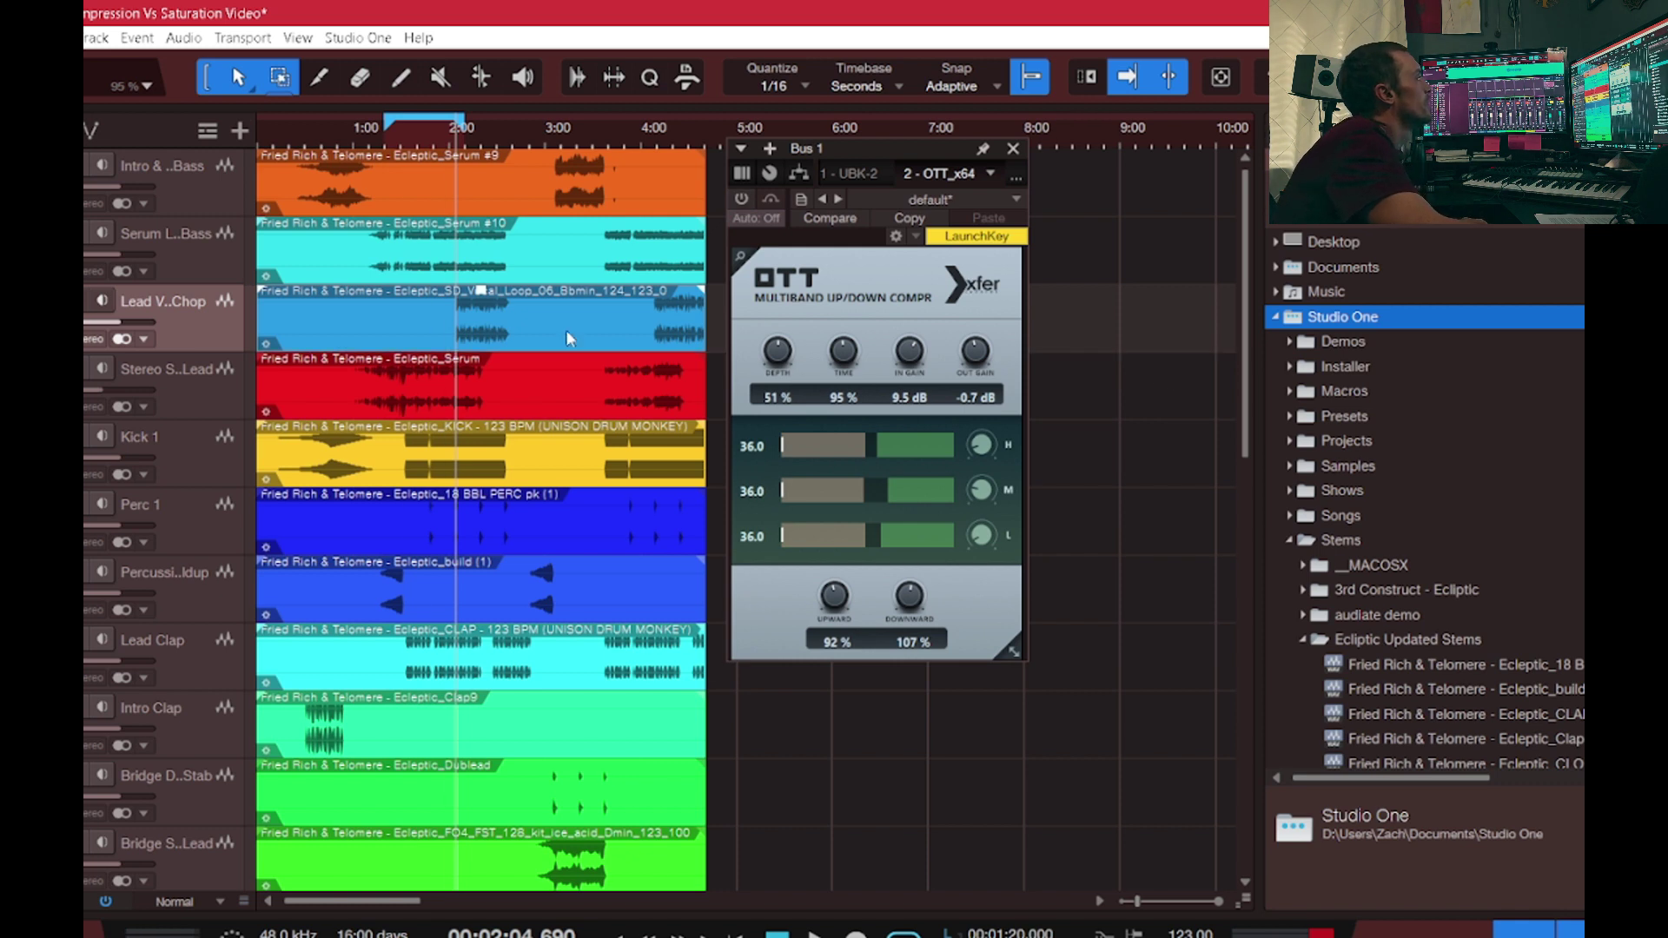
left_click(1013, 149)
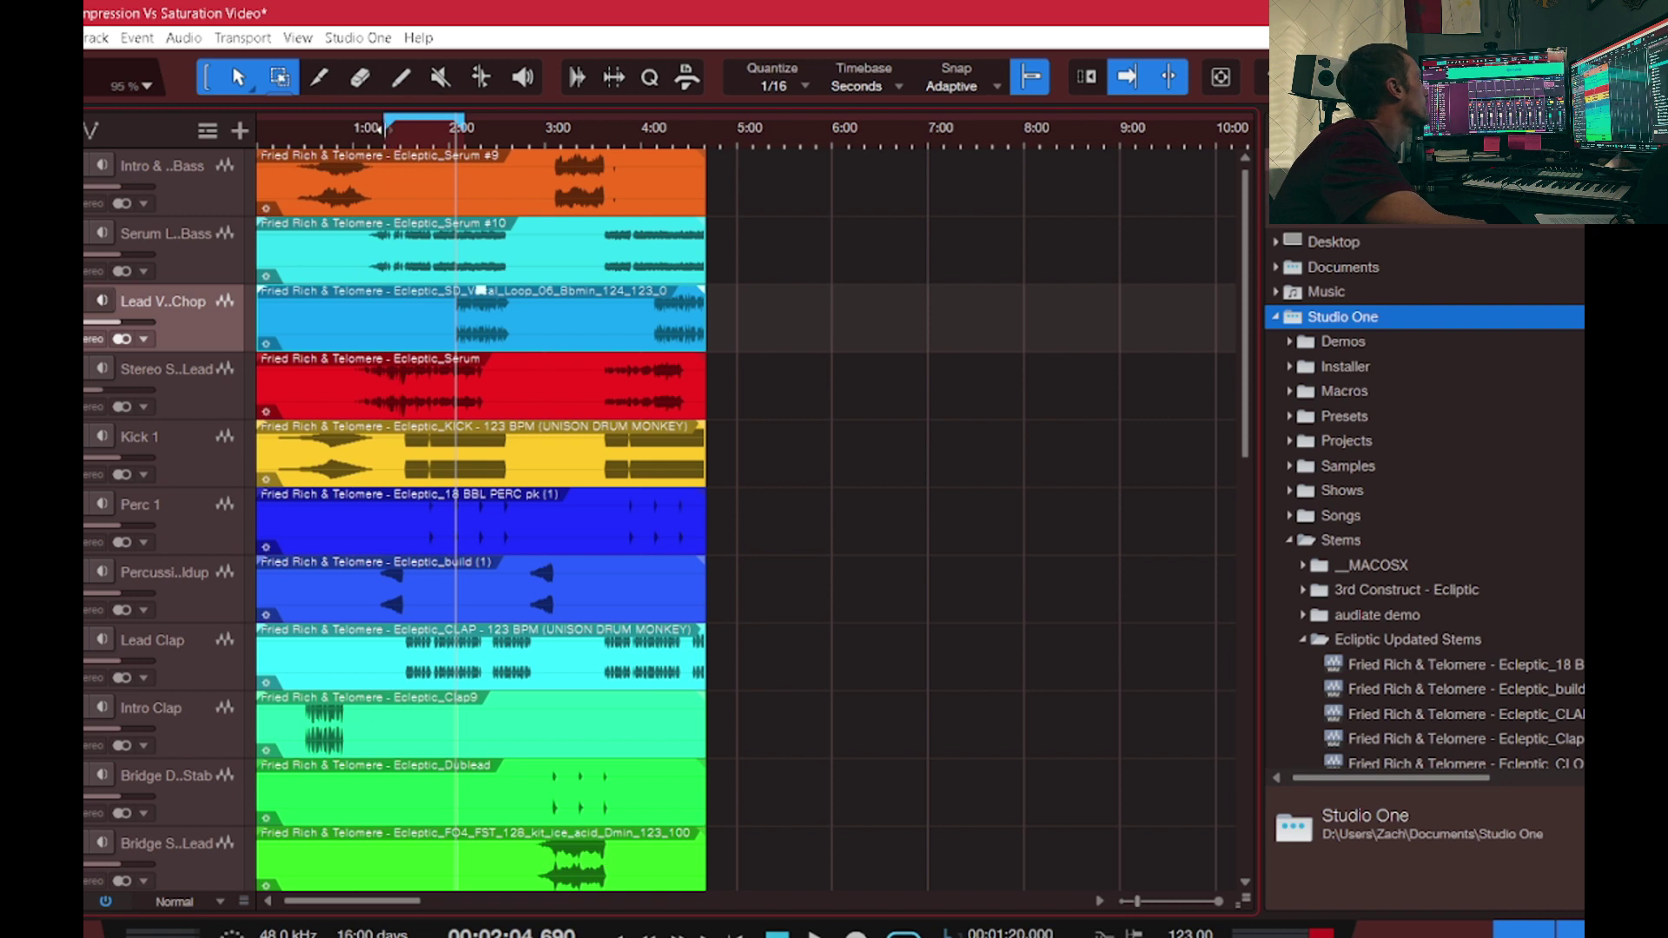
- Try moving the loop range so that it starts at 2:10
left_click_drag(383, 127, 511, 135)
key("KP_Divide")
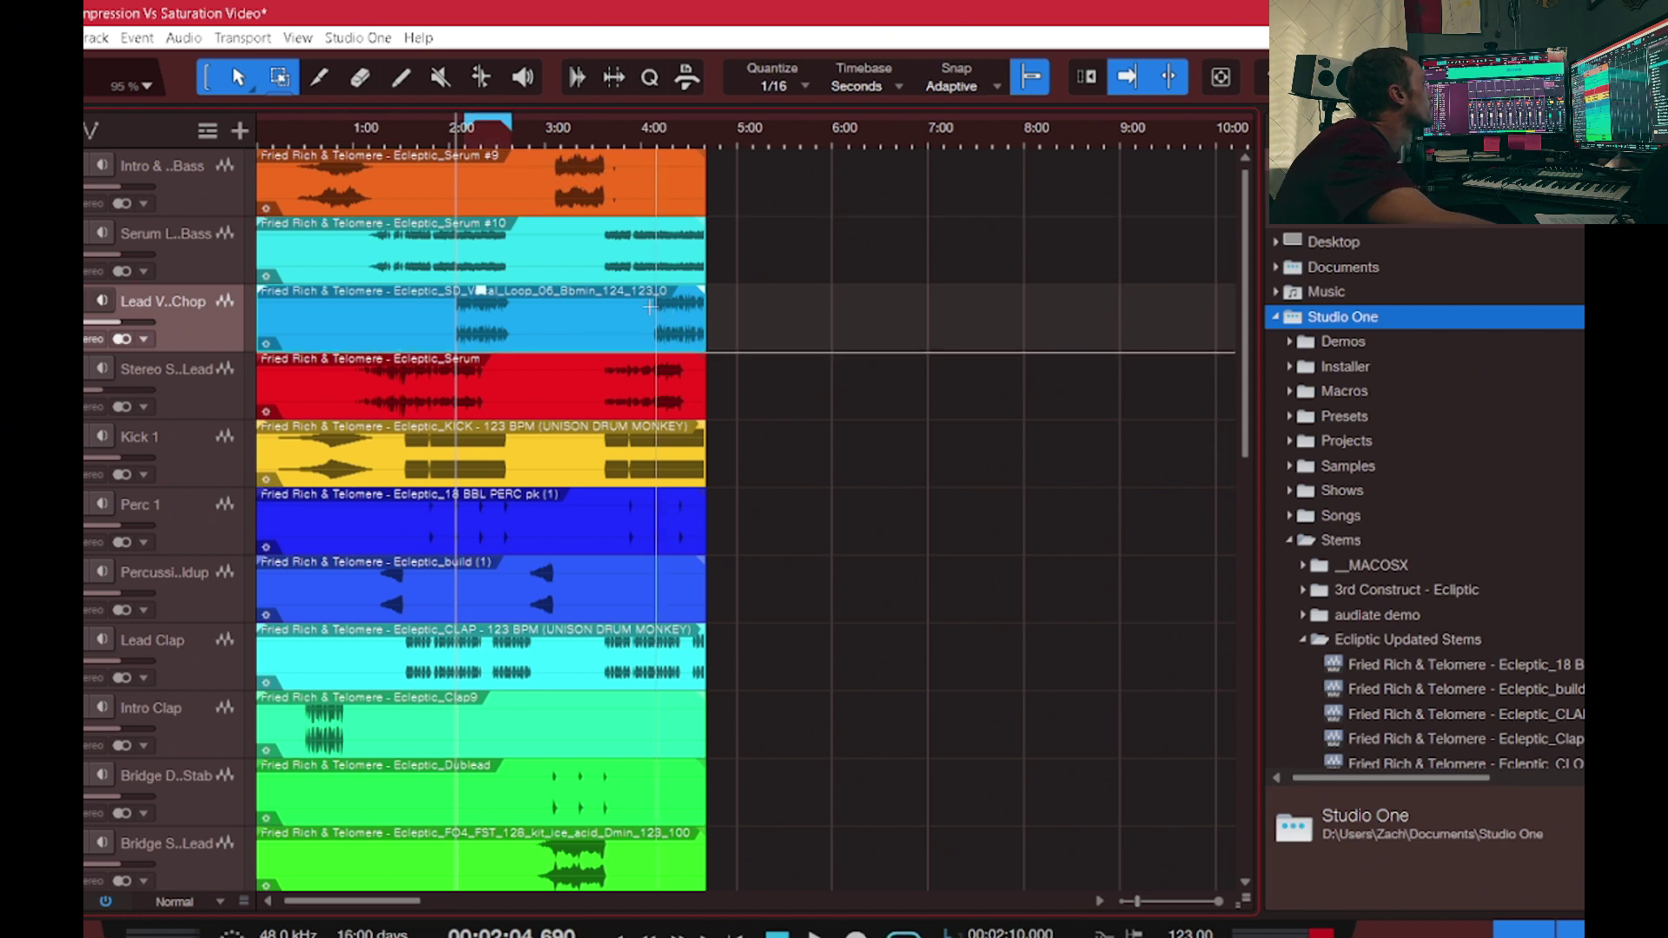
left_click(465, 127)
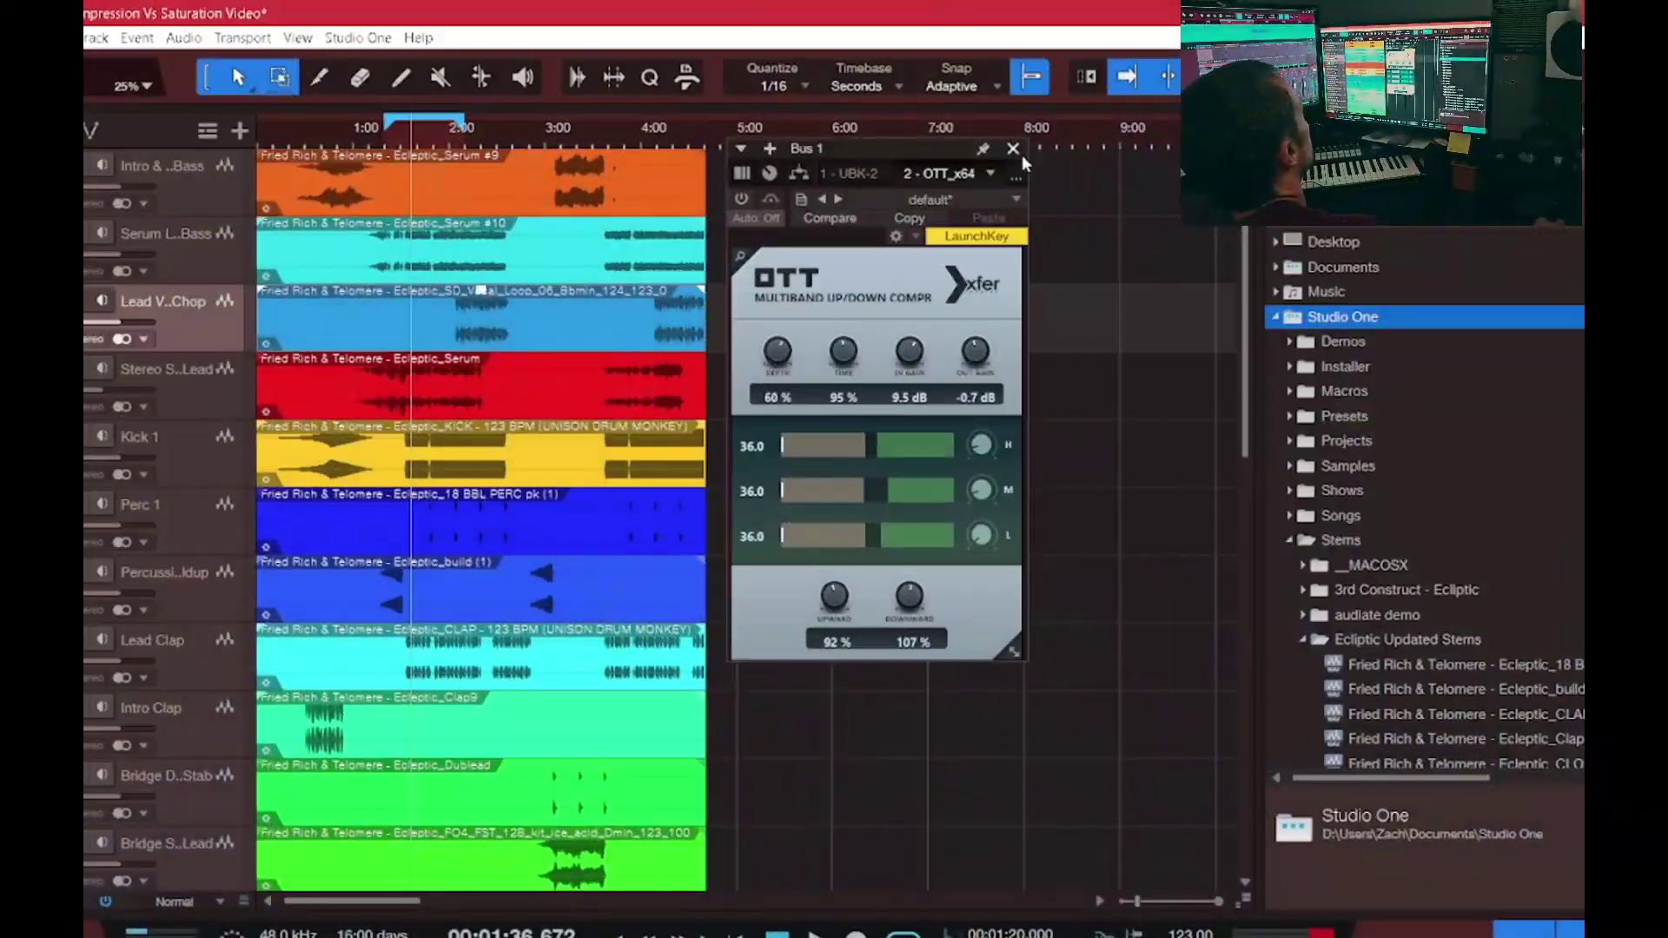
- Close OTT and set the UBK-2 Sat In to 0.0, Sat Out to 53.4 and Headroom to -4.3%
left_click(1017, 148)
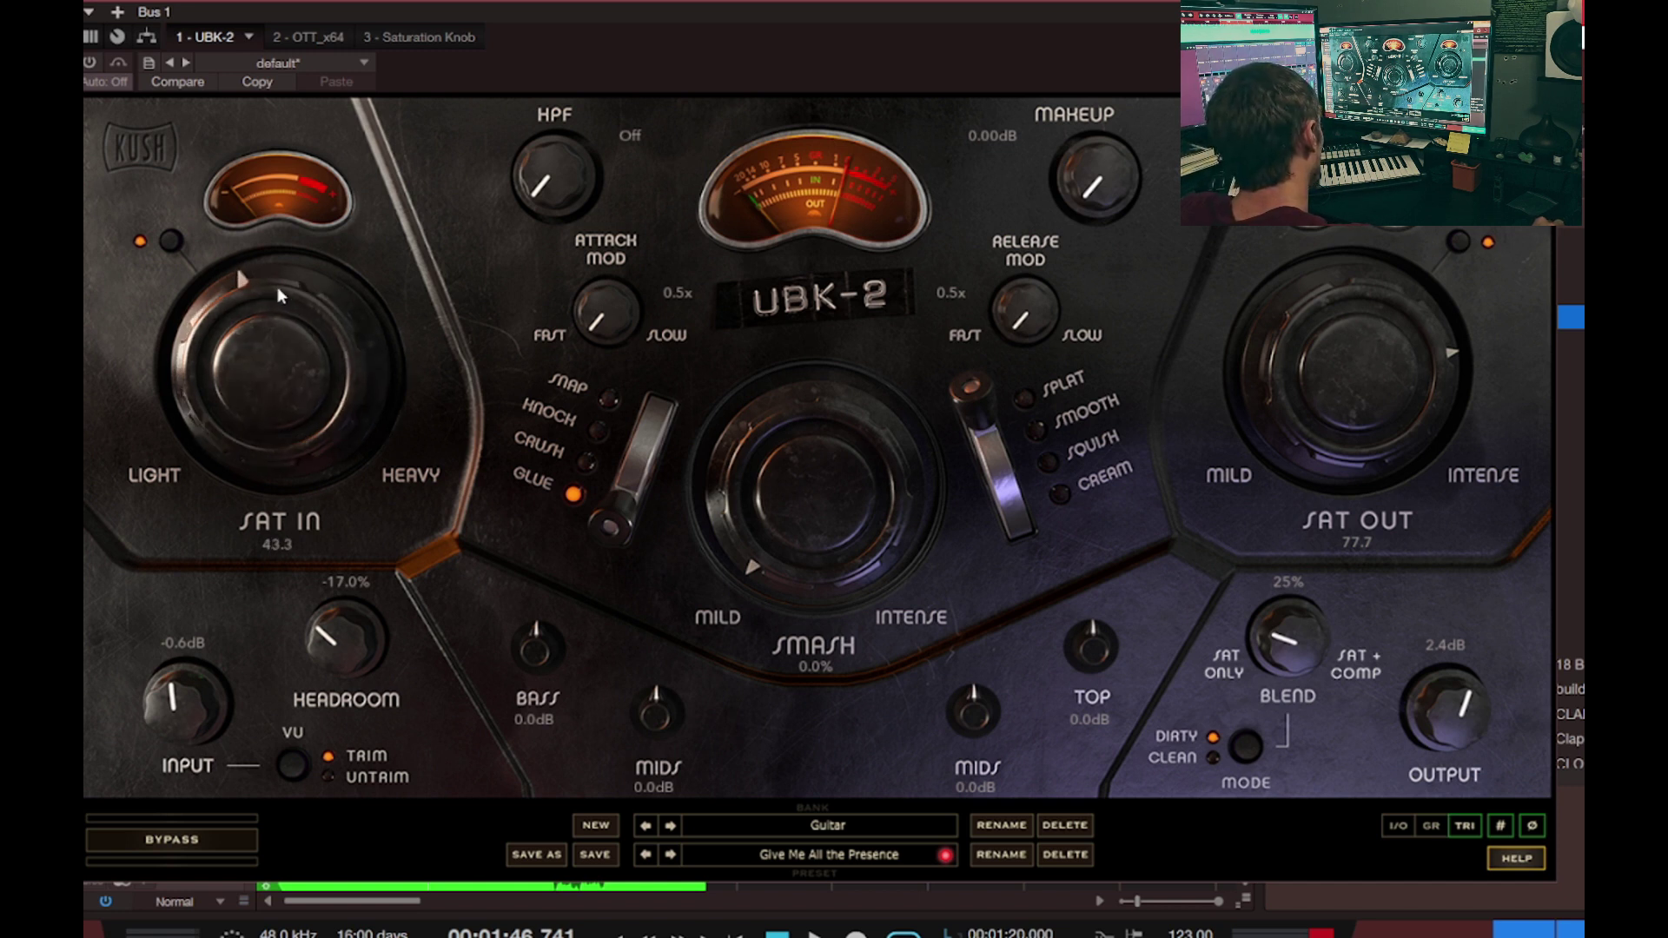
left_click_drag(1383, 372, 1395, 453)
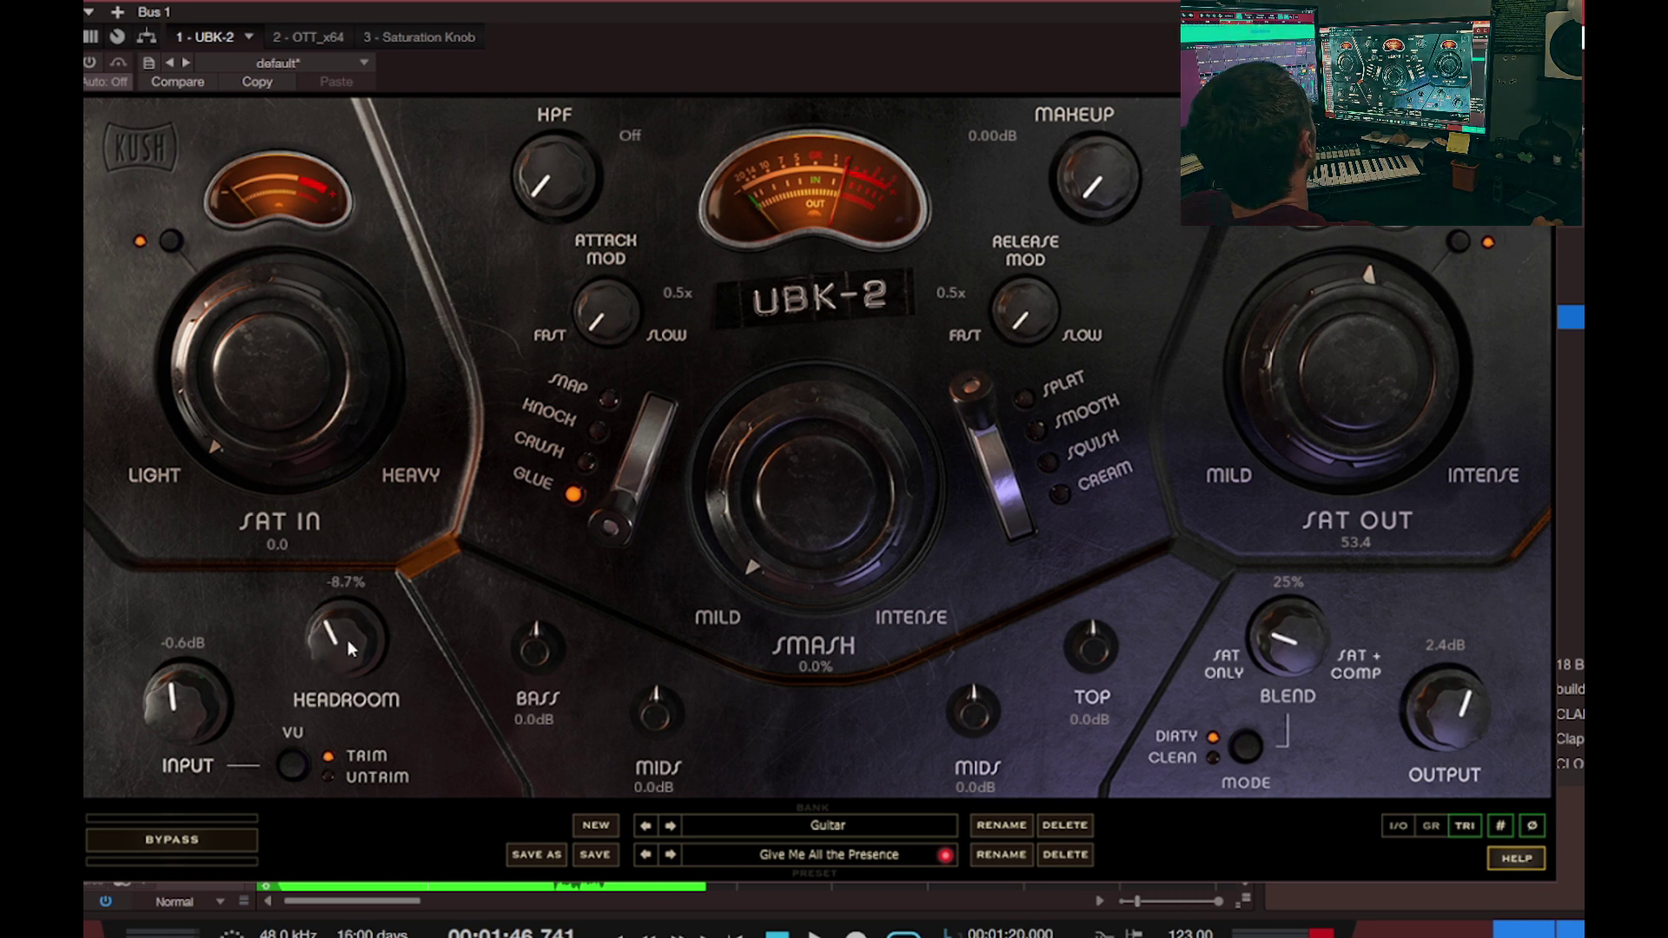
left_click_drag(357, 606, 321, 828)
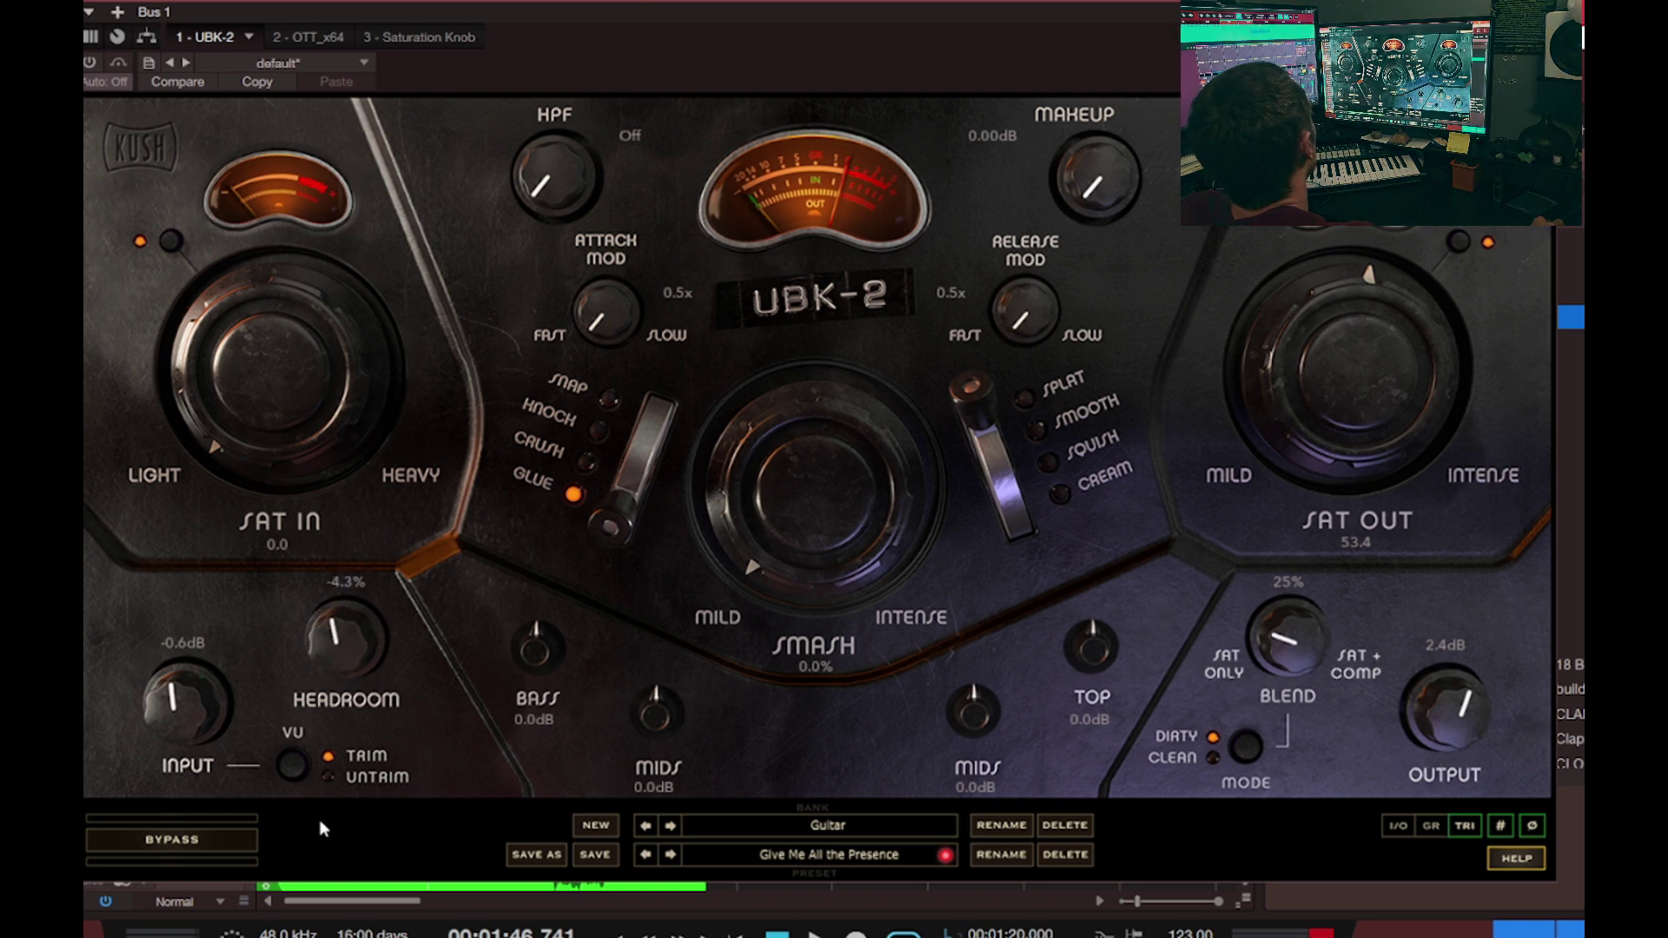
left_click(294, 766)
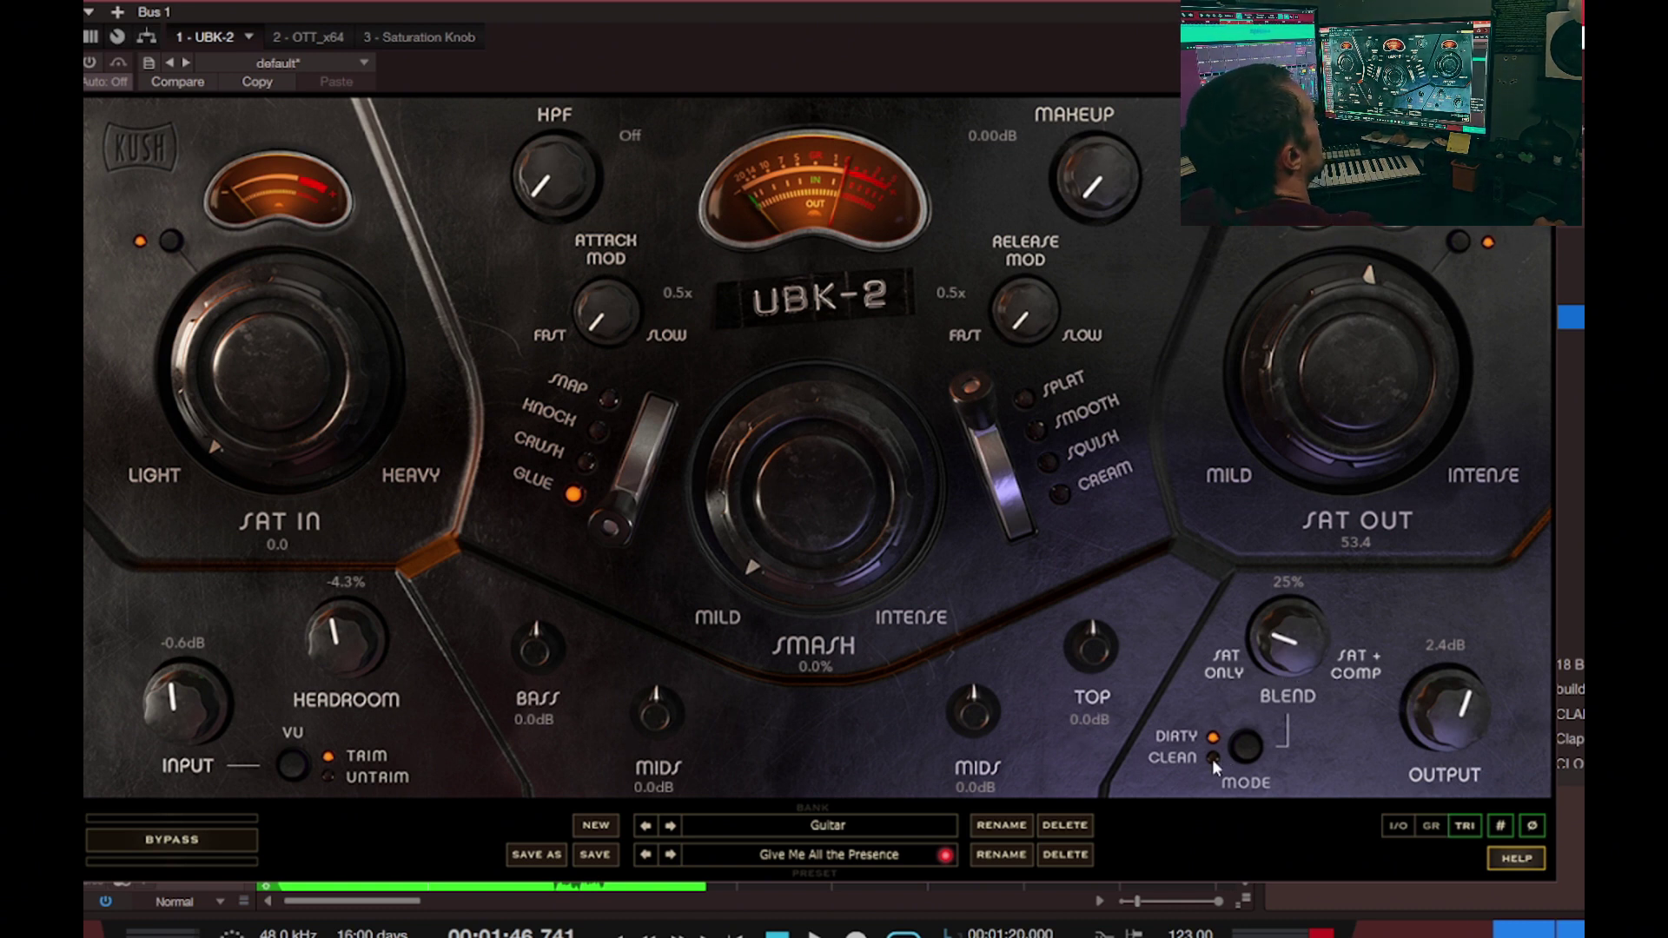
- Raise the UBK-2 blend to 34% in Dirty mode, switch the mode to Clean and lower the blend to 23%
scroll(1282, 656, "down", 1)
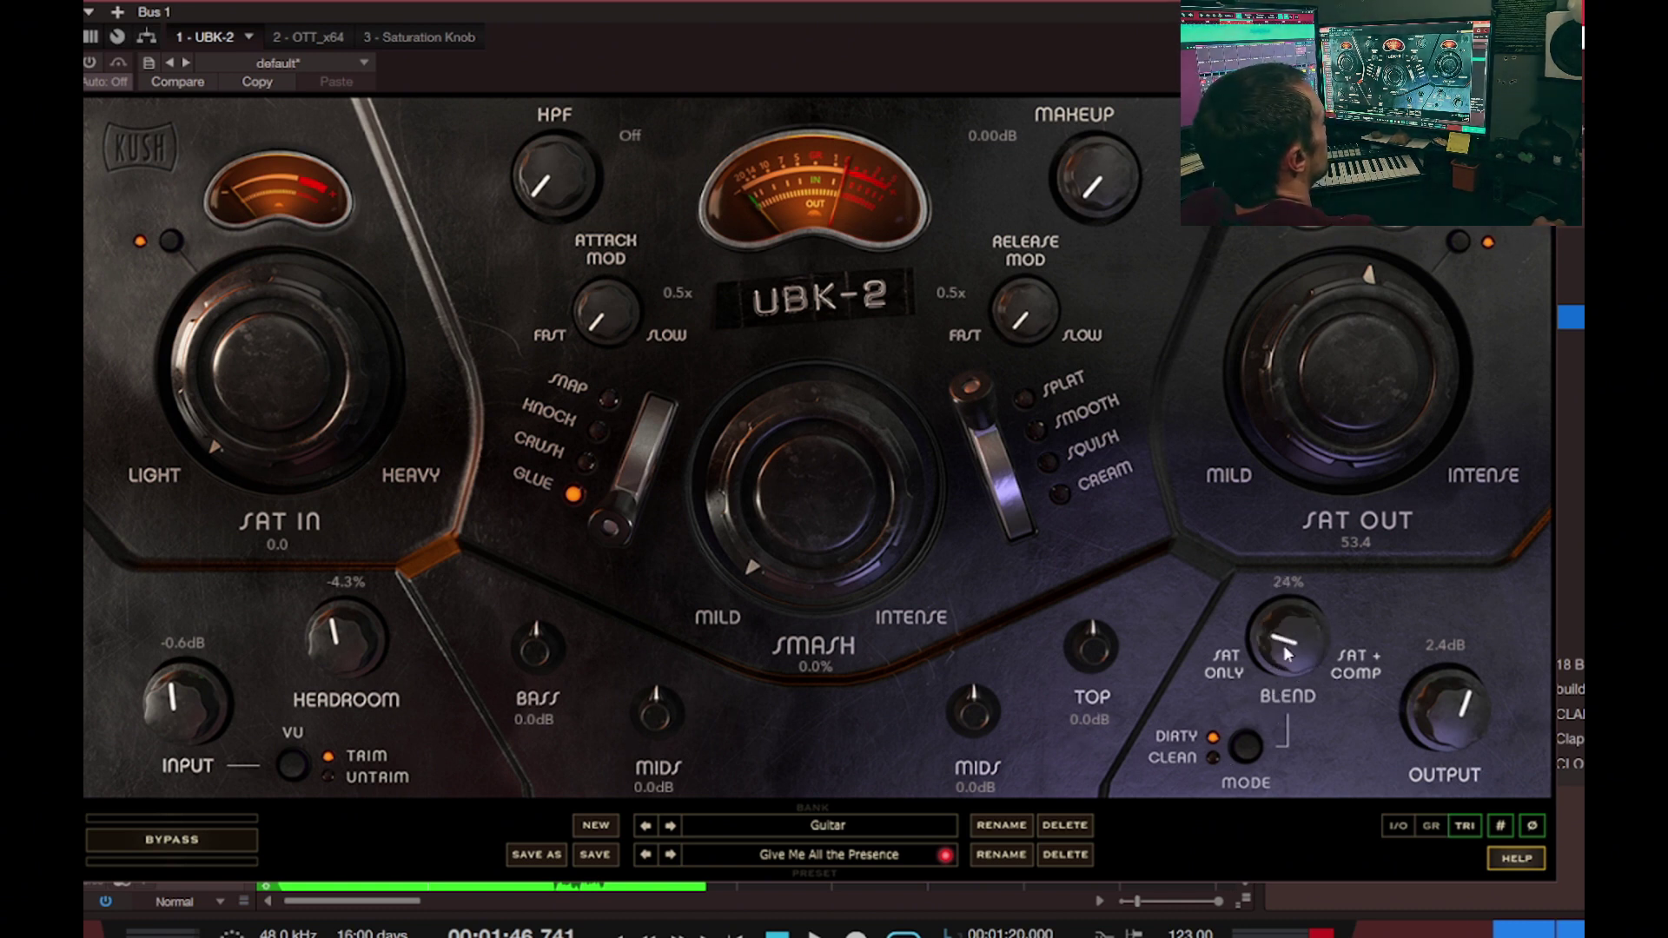
mouse_move(1314, 556)
left_mouse_down()
mouse_move(1348, 436)
mouse_move(1368, 547)
mouse_move(1341, 564)
left_mouse_up()
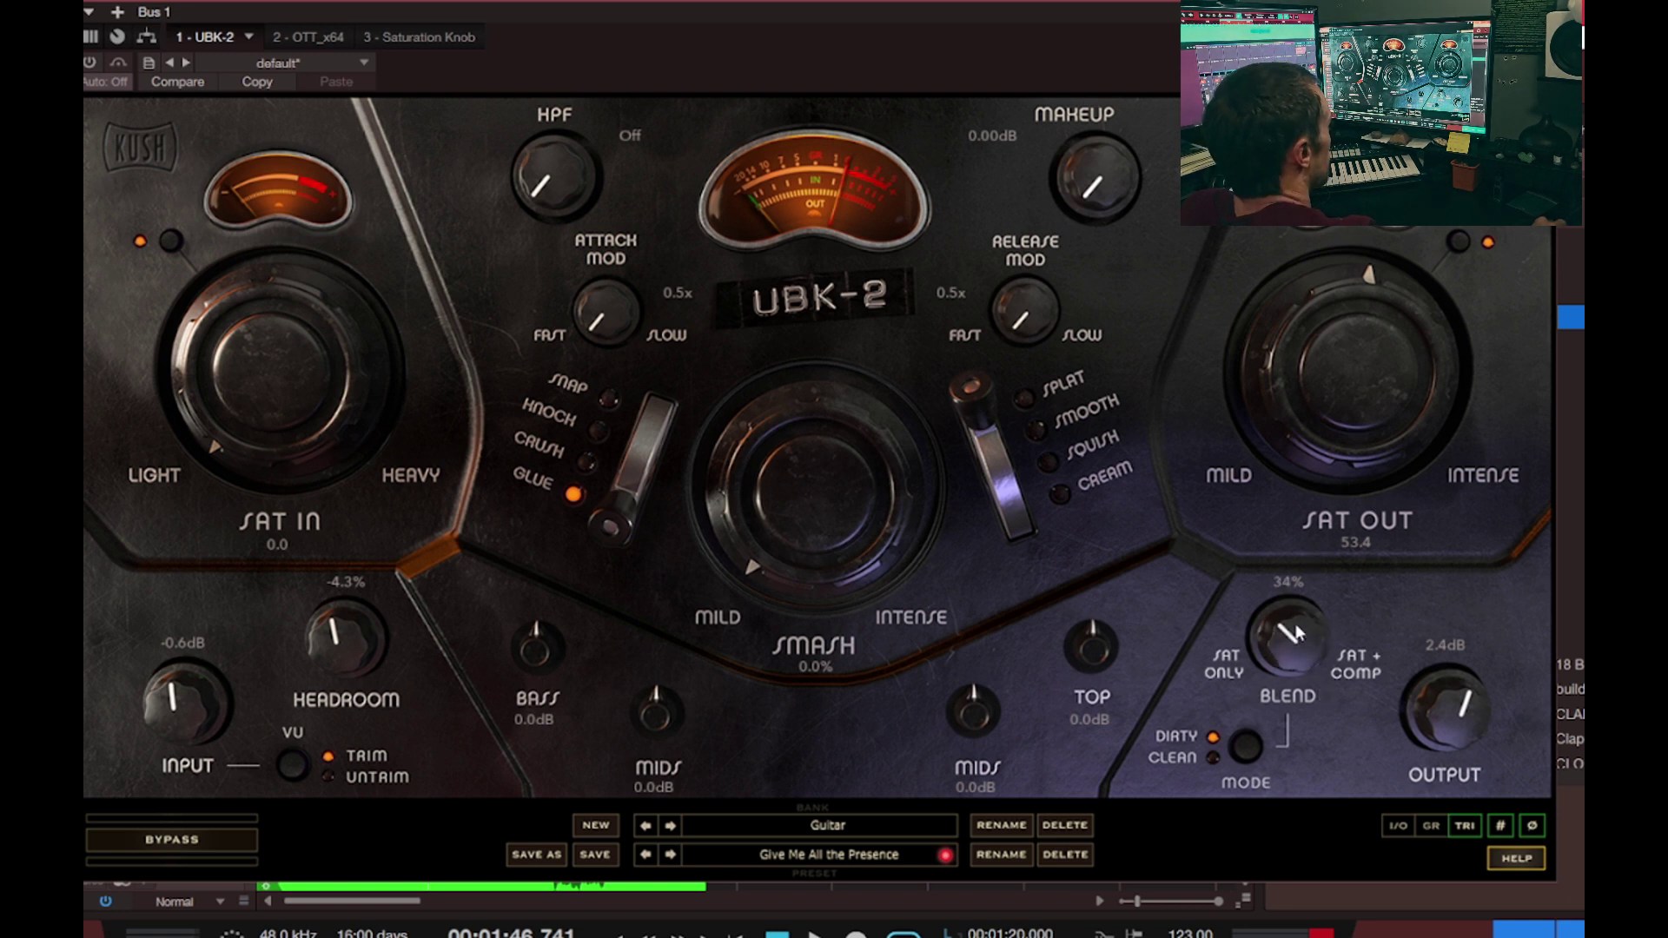
left_click(1247, 747)
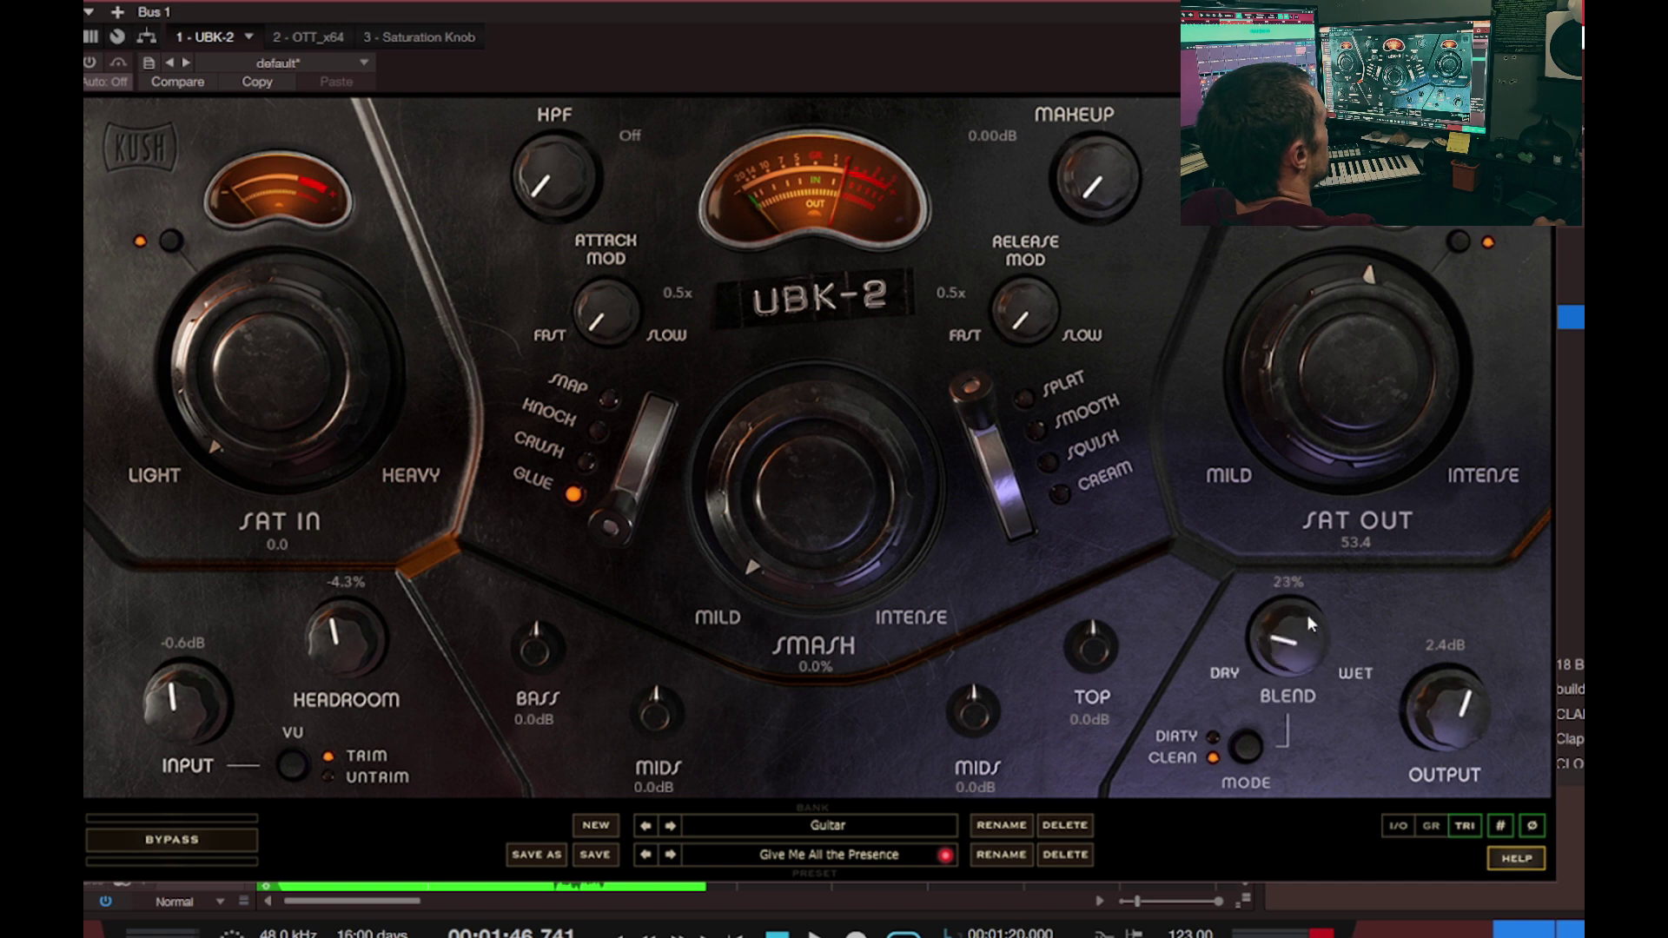
- Enable the UBK-2 and set Blend to 13%, Sat Out to 0.0, Sat In to 100.0, Input to 6.2 dB and Headroom to -2.0%
left_click_drag(1324, 665, 1347, 577)
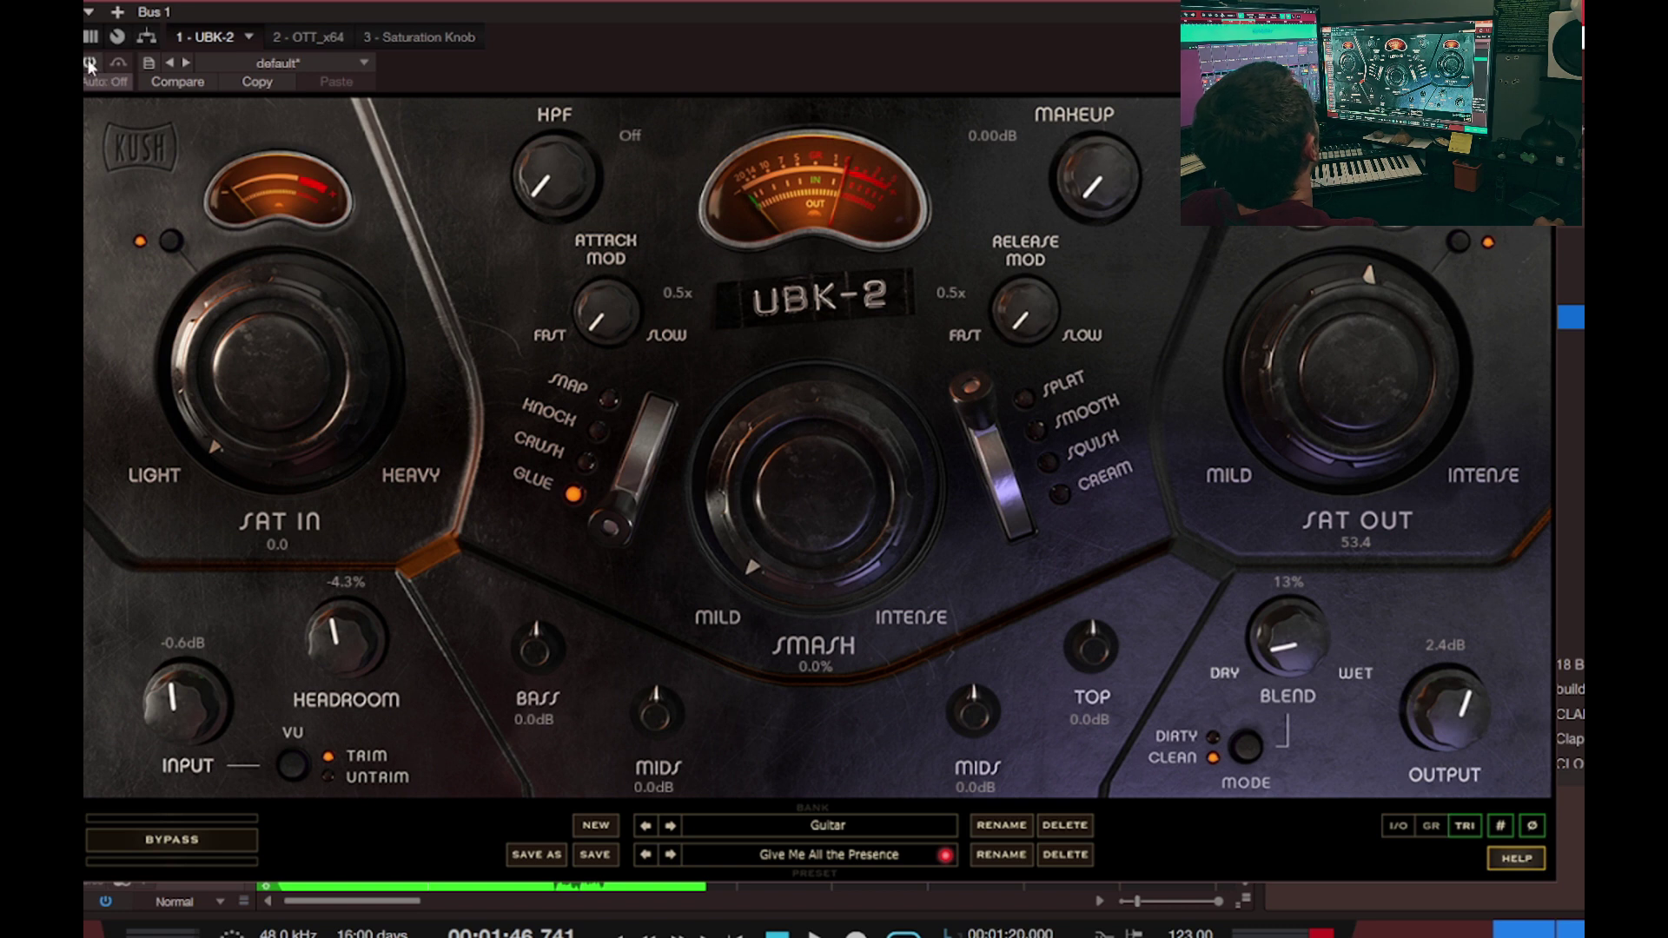
left_click_drag(1403, 339, 1411, 678)
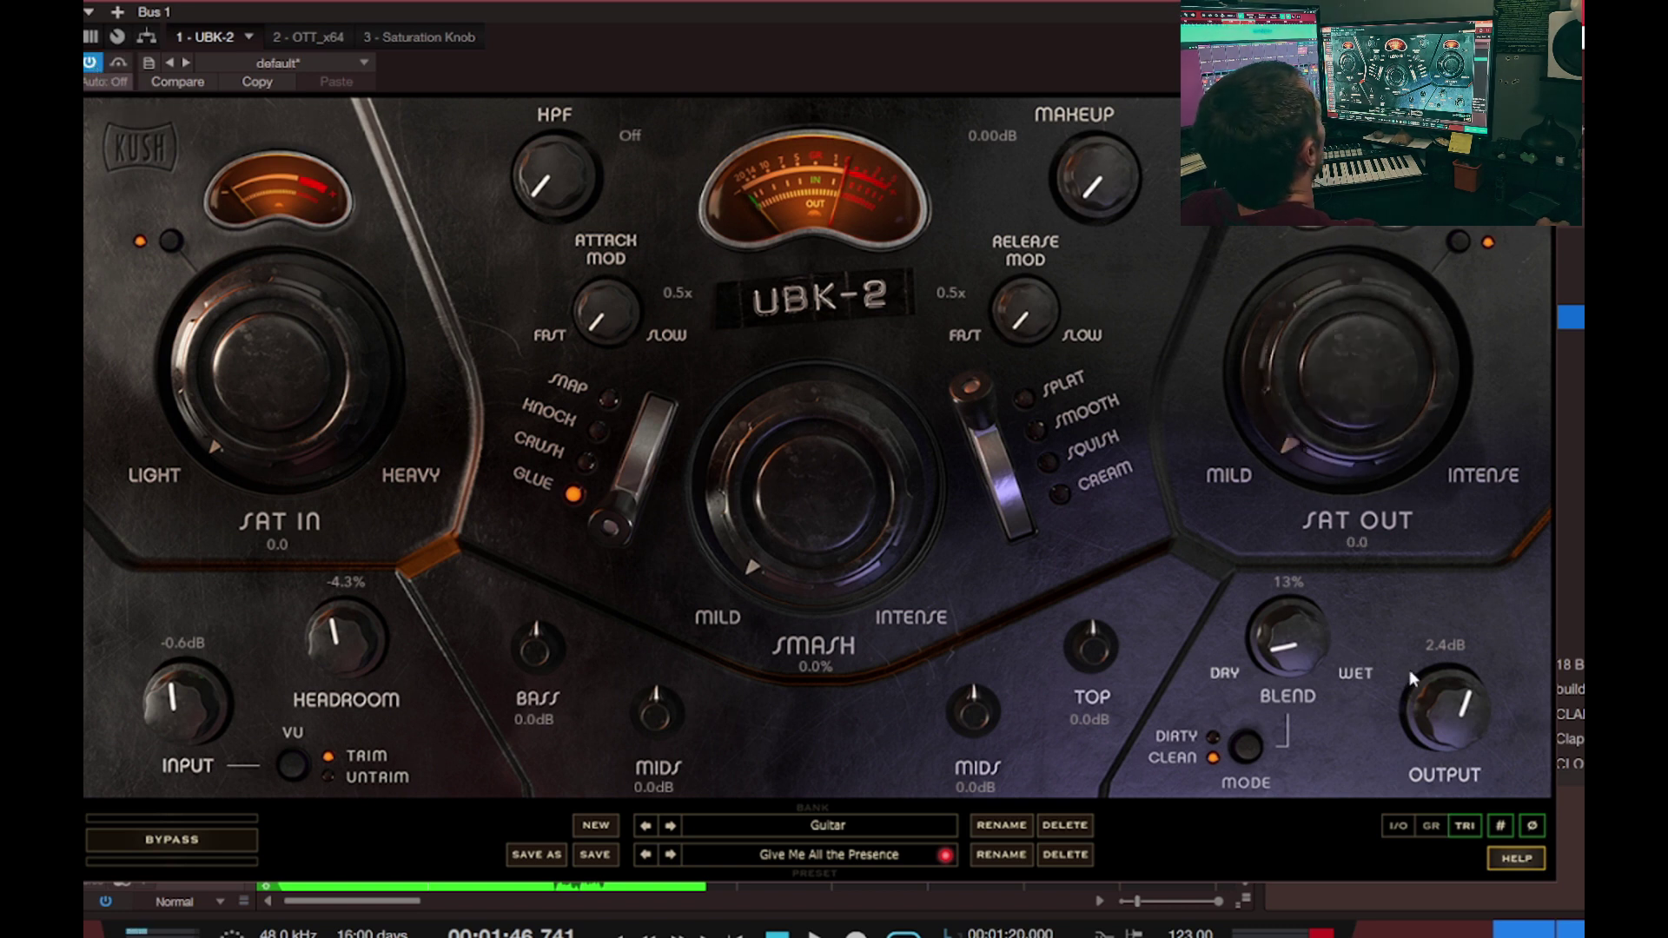
left_click_drag(328, 429, 282, 367)
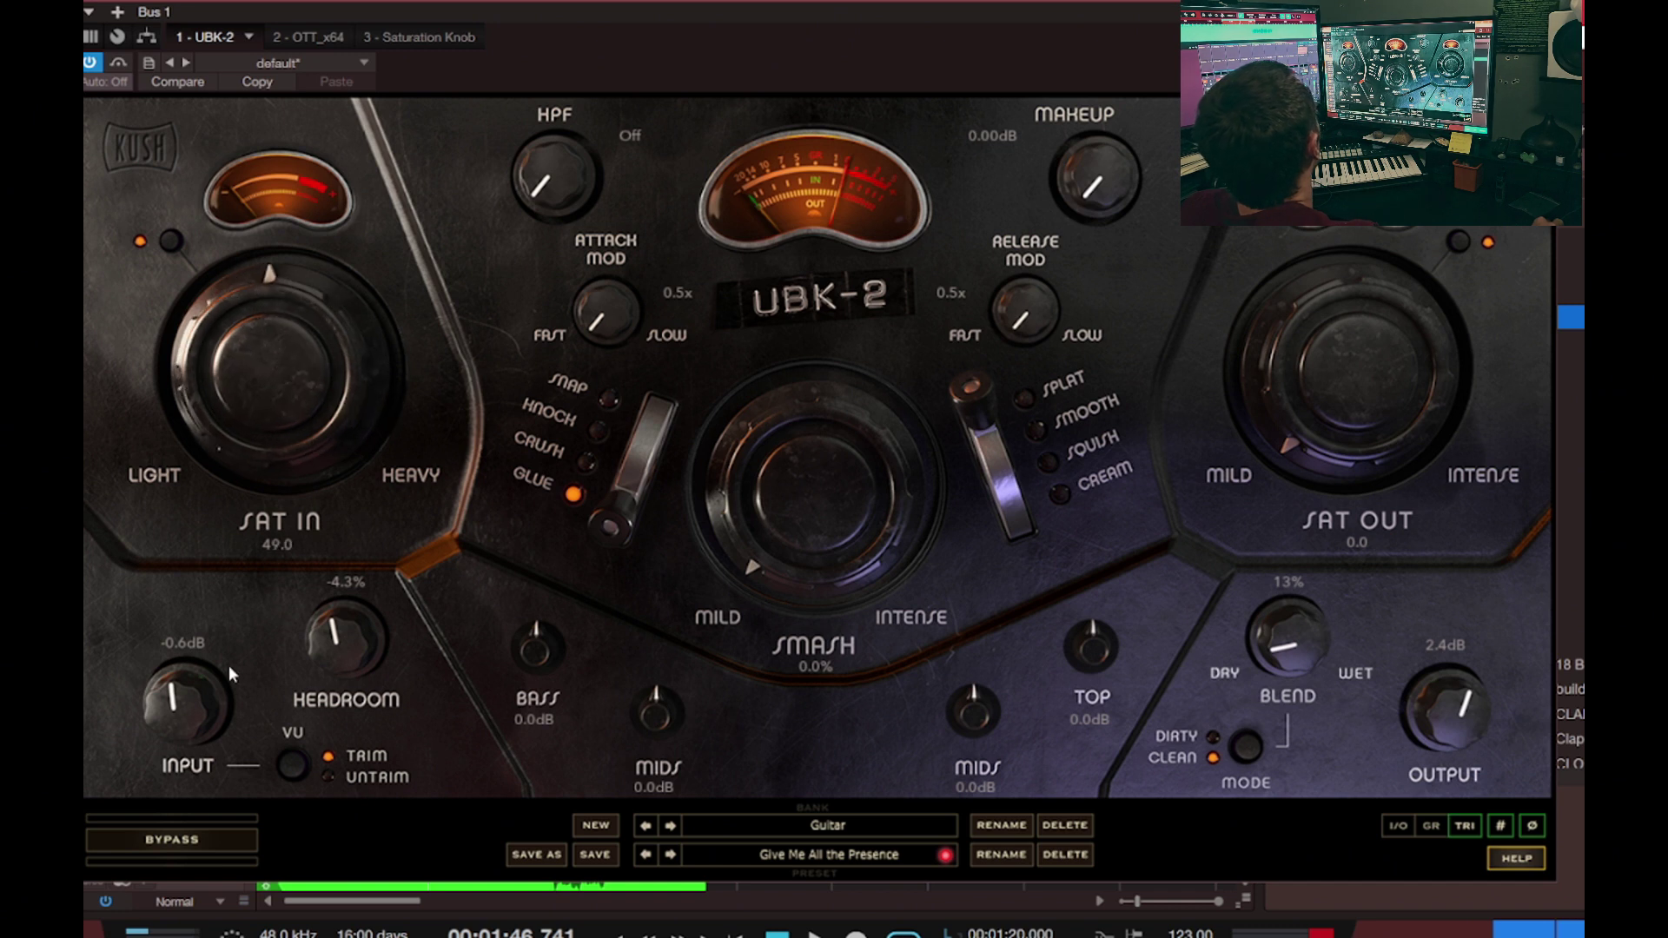
left_click_drag(205, 683, 321, 653)
left_click_drag(345, 429, 283, 382)
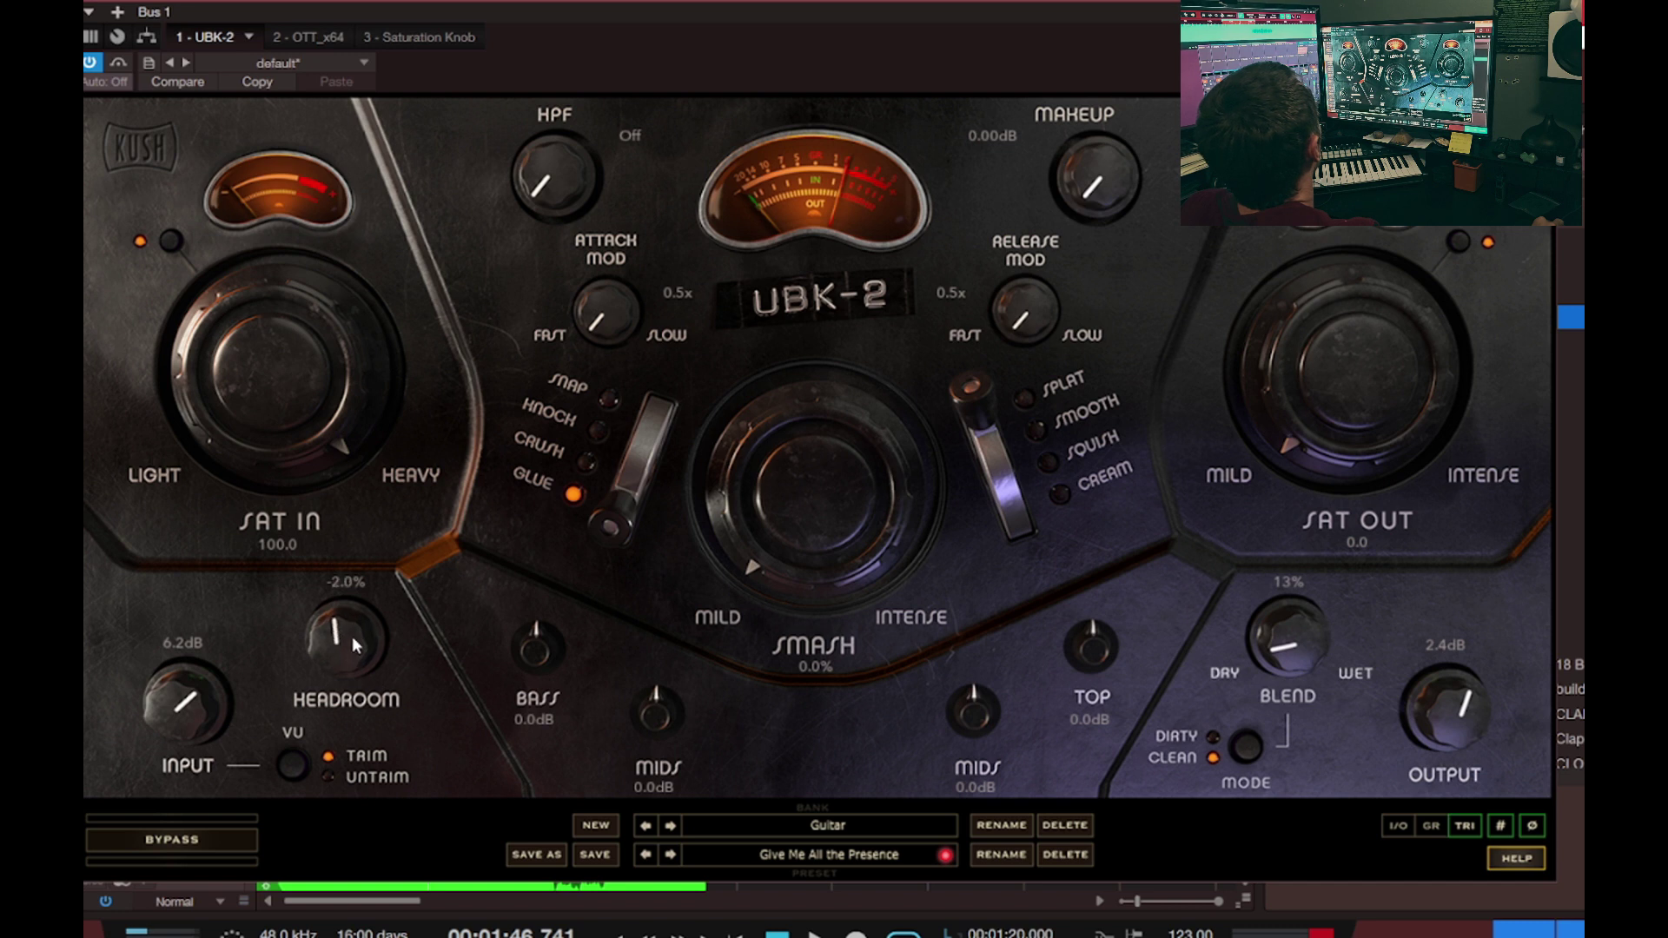
- Switch the UBK-2 VU to Untrim and set Headroom to -11.4%, Input to 1.2 dB and Sat In to 0.0
mouse_move(351, 633)
left_mouse_down()
mouse_move(362, 608)
mouse_move(342, 645)
left_mouse_up()
left_click_drag(186, 700, 189, 736)
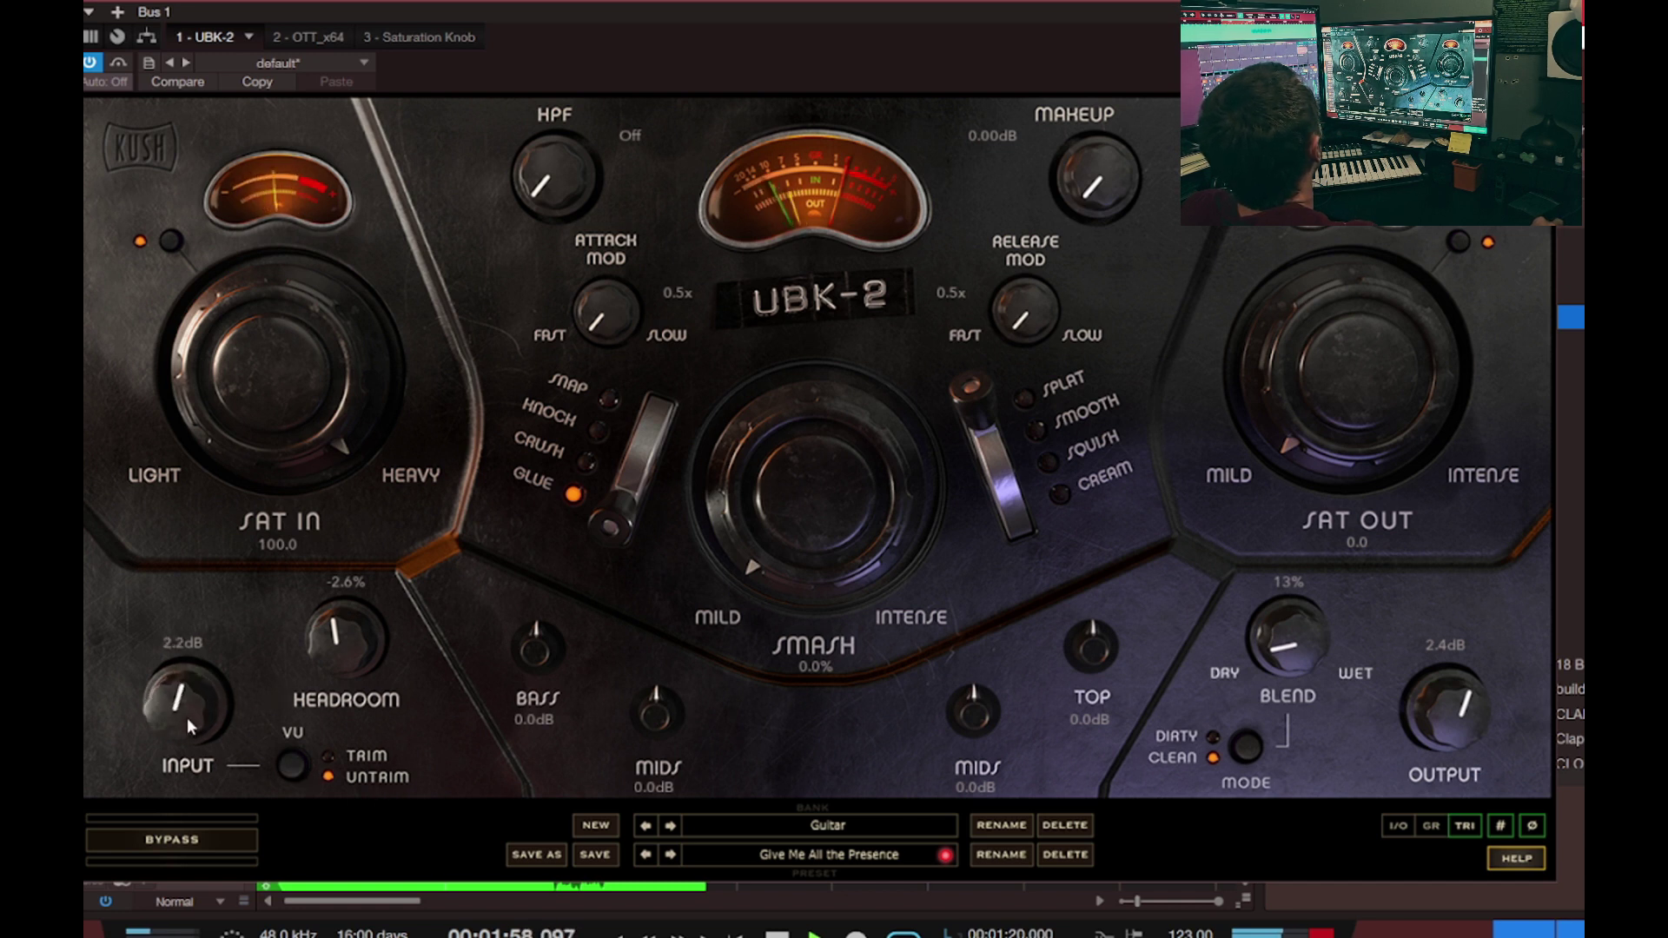
left_click_drag(198, 700, 329, 664)
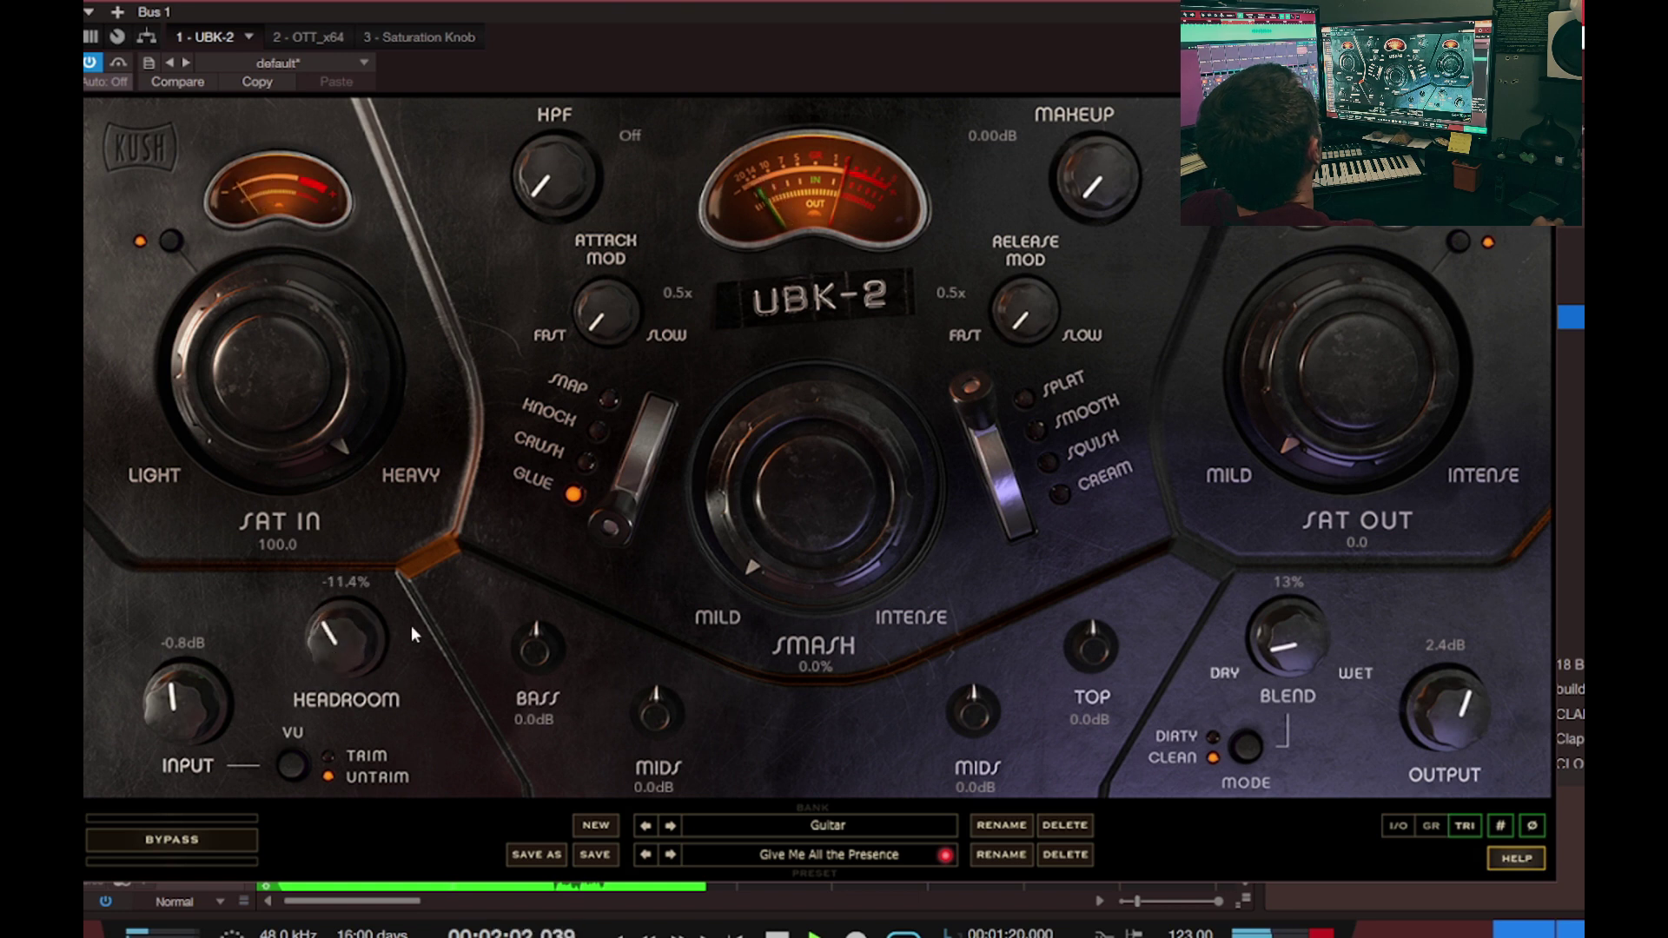
left_click_drag(302, 375, 297, 419)
left_click_drag(196, 700, 477, 426)
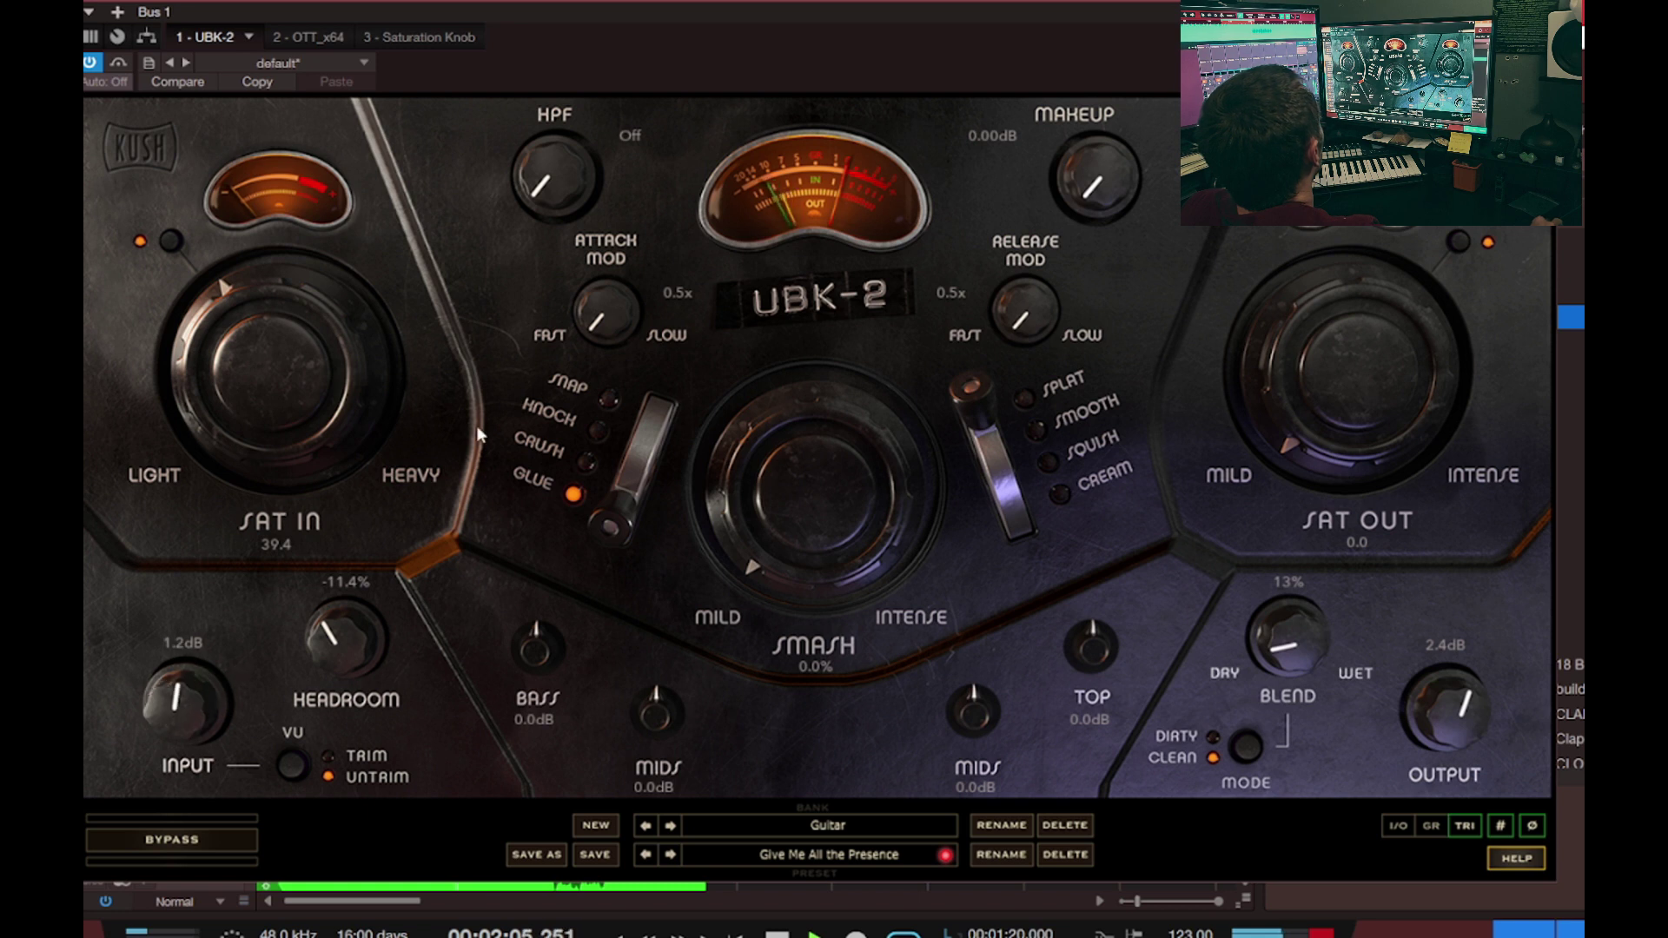
double_click(288, 430)
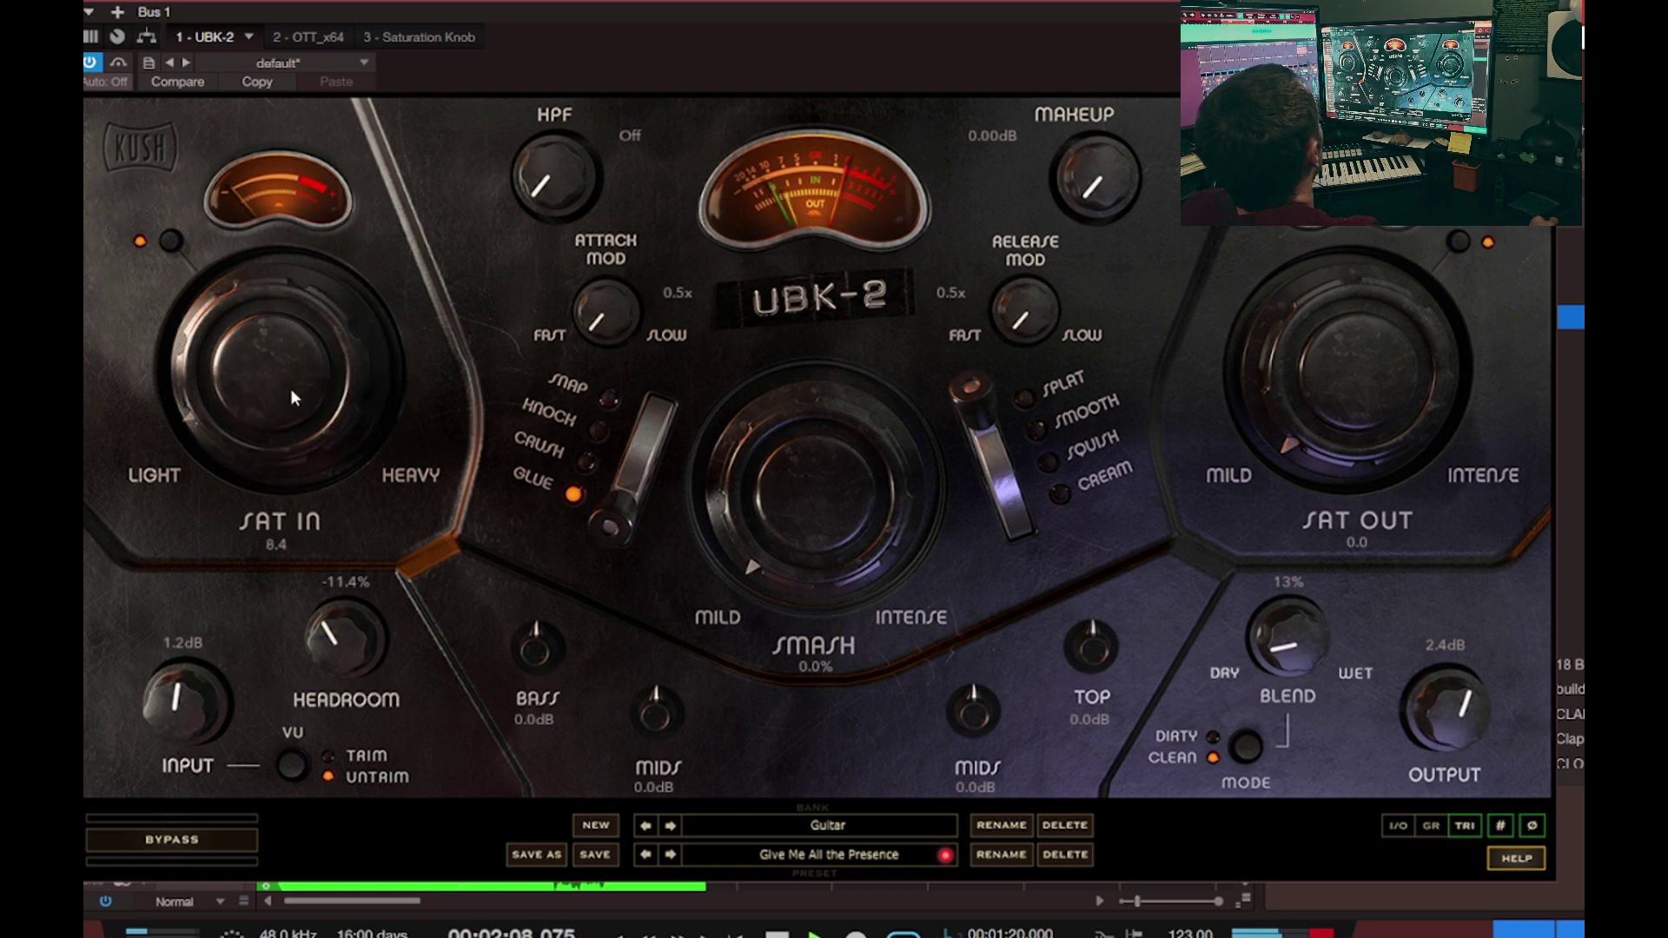
- Raise the UBK-2 Sat Out to 78.1, switch the mode to Dirty and set Blend to 33%
left_click_drag(1355, 403, 1374, 356)
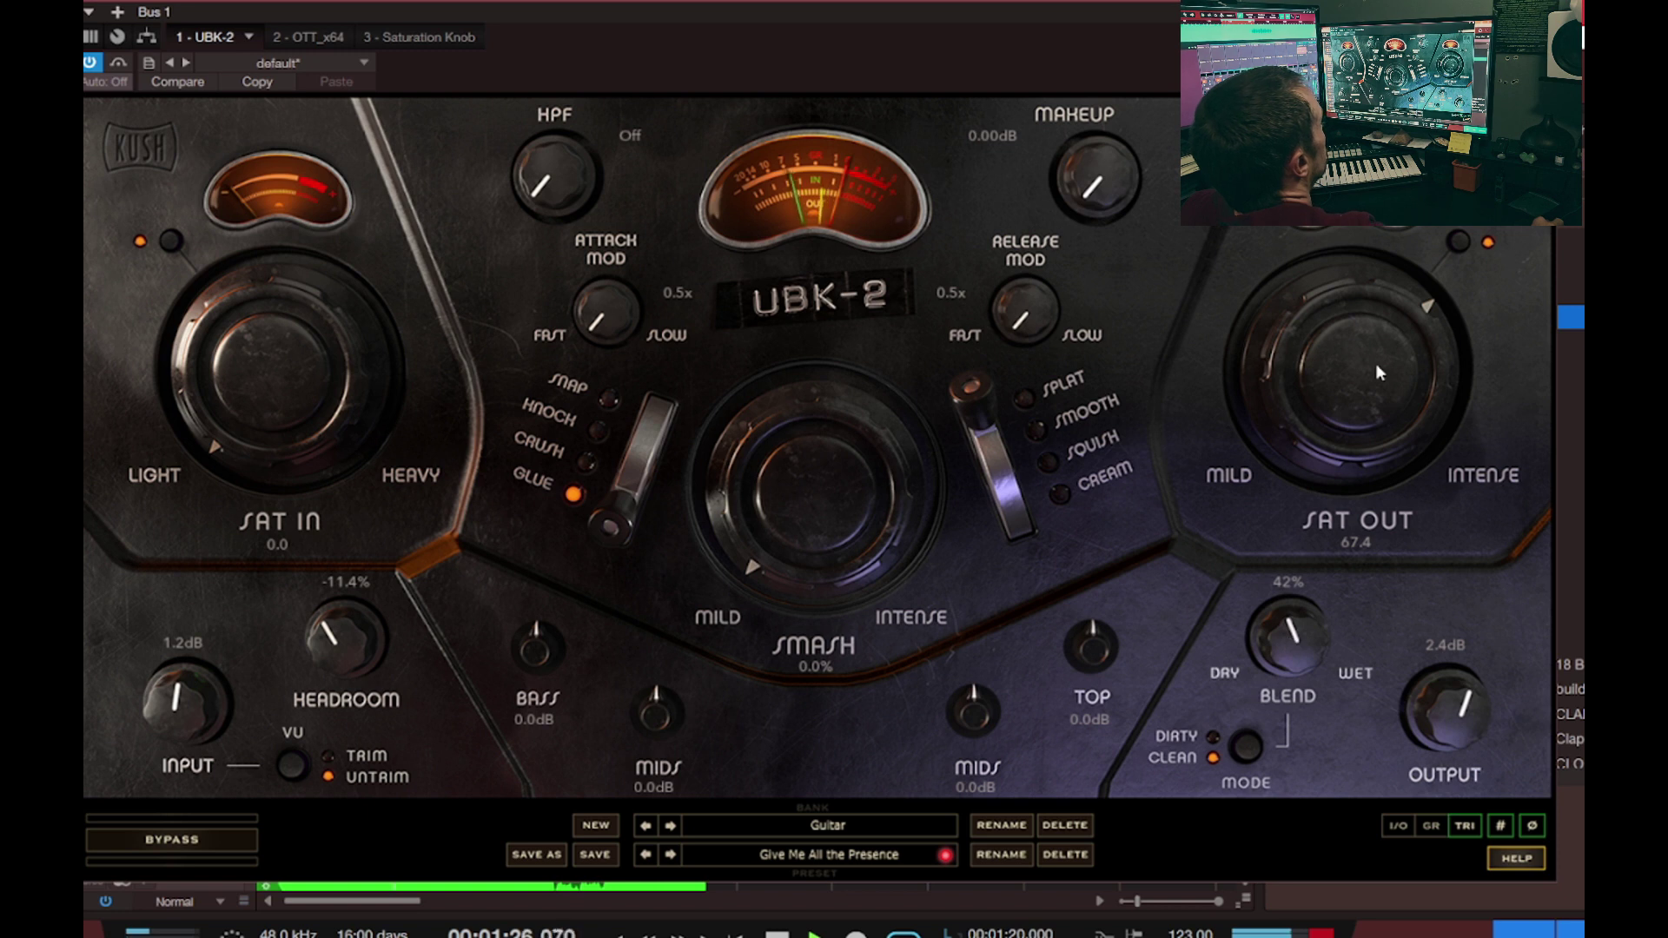
left_click_drag(1376, 372, 1387, 337)
left_click(1248, 748)
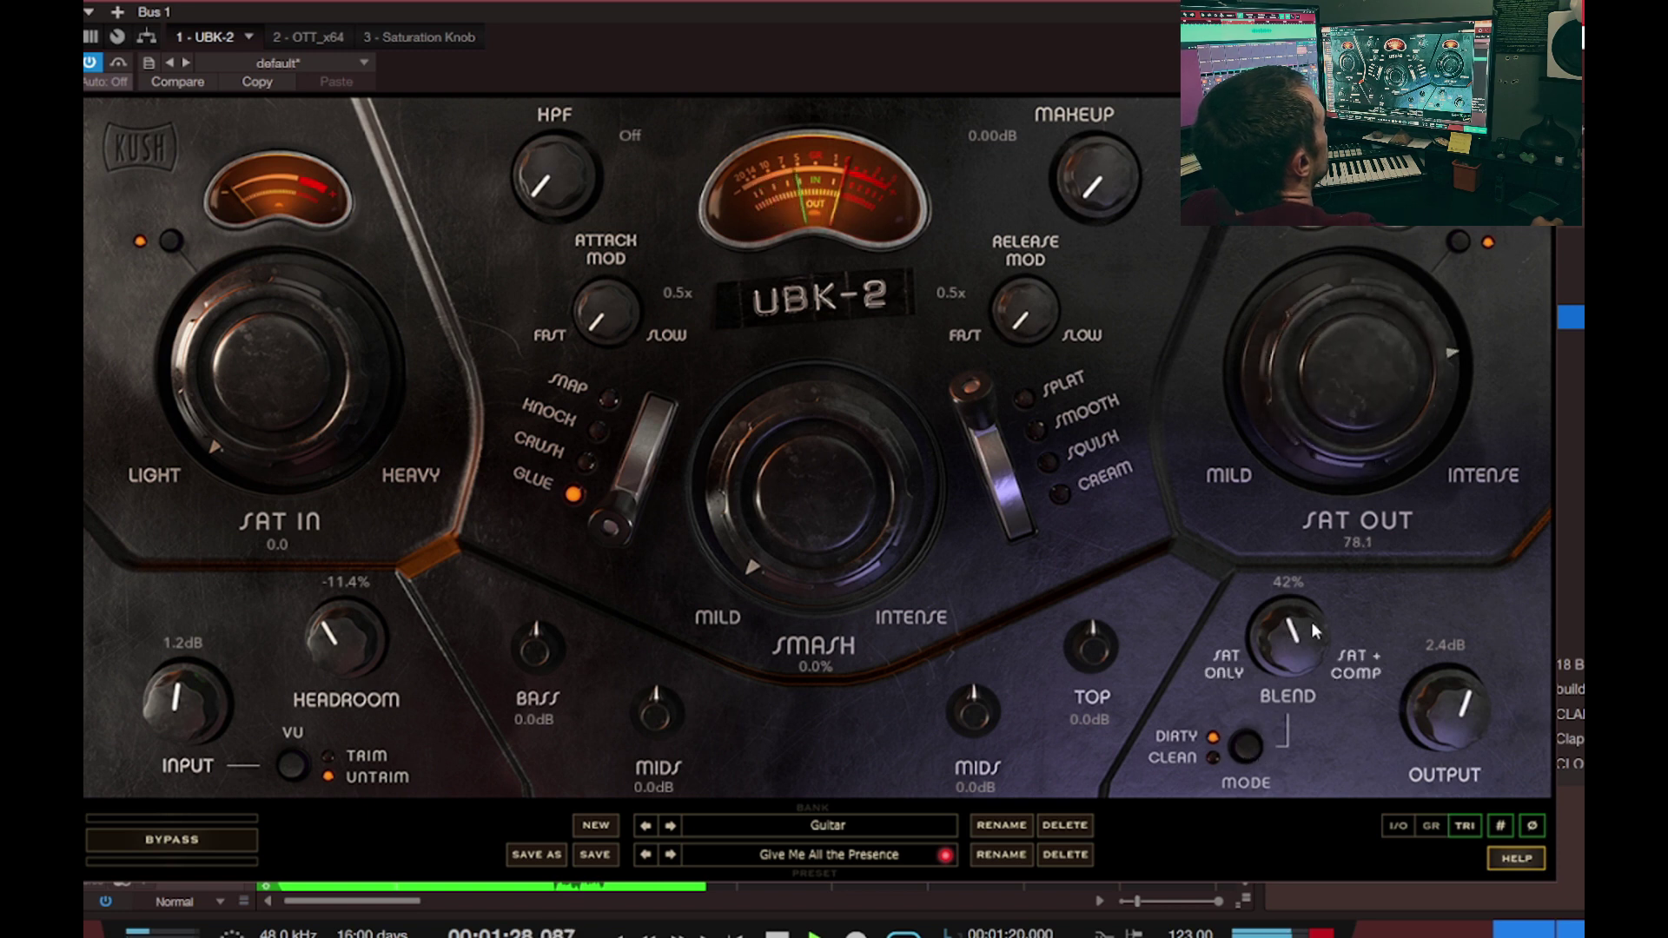
left_click_drag(1300, 646, 1298, 634)
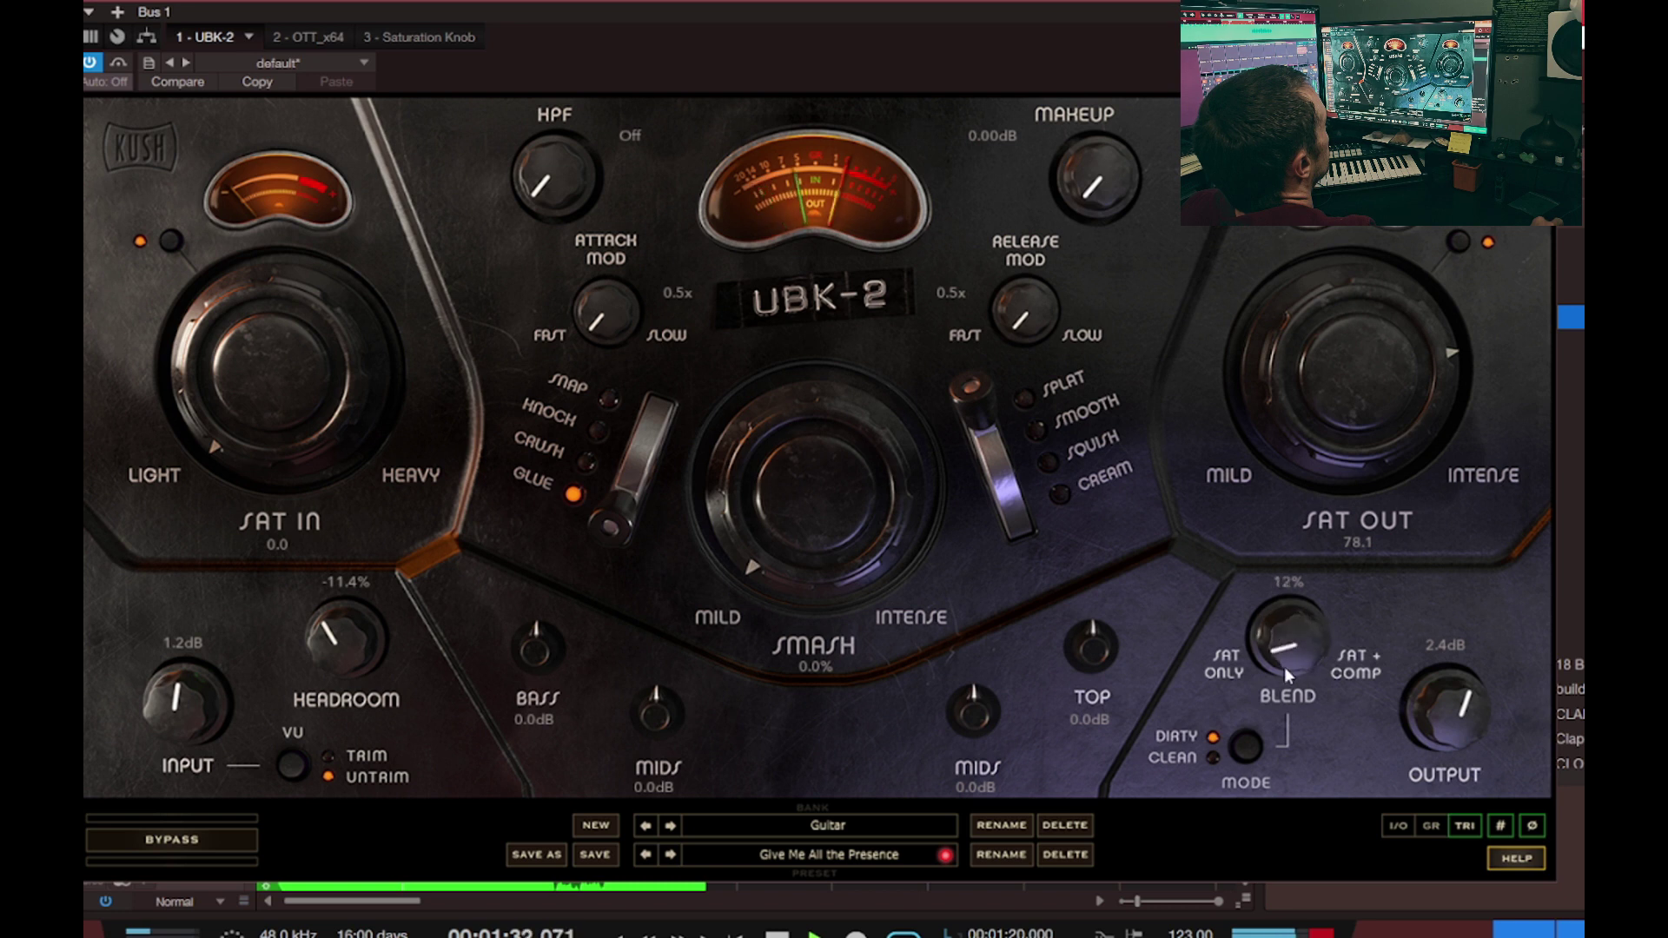
left_click_drag(1317, 591, 1409, 705)
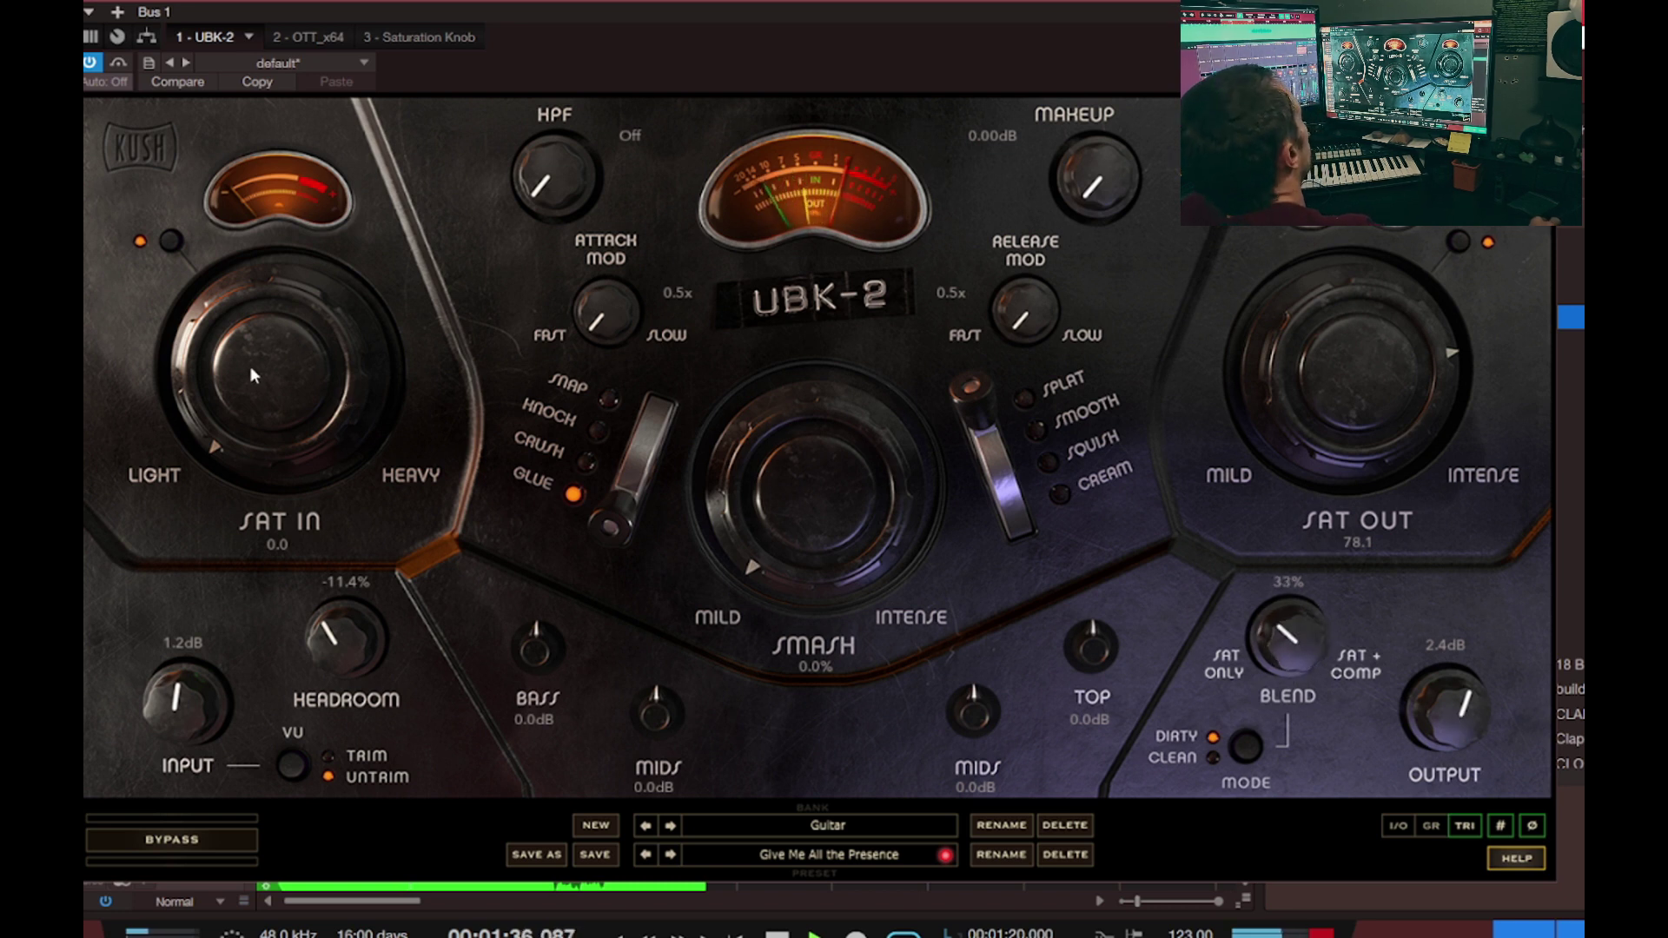
- Raise the UBK-2 Sat In to 73.3, switch the VU to Trim, and set Input to 3.2 dB and Headroom to -22.4%
left_click_drag(266, 398, 310, 297)
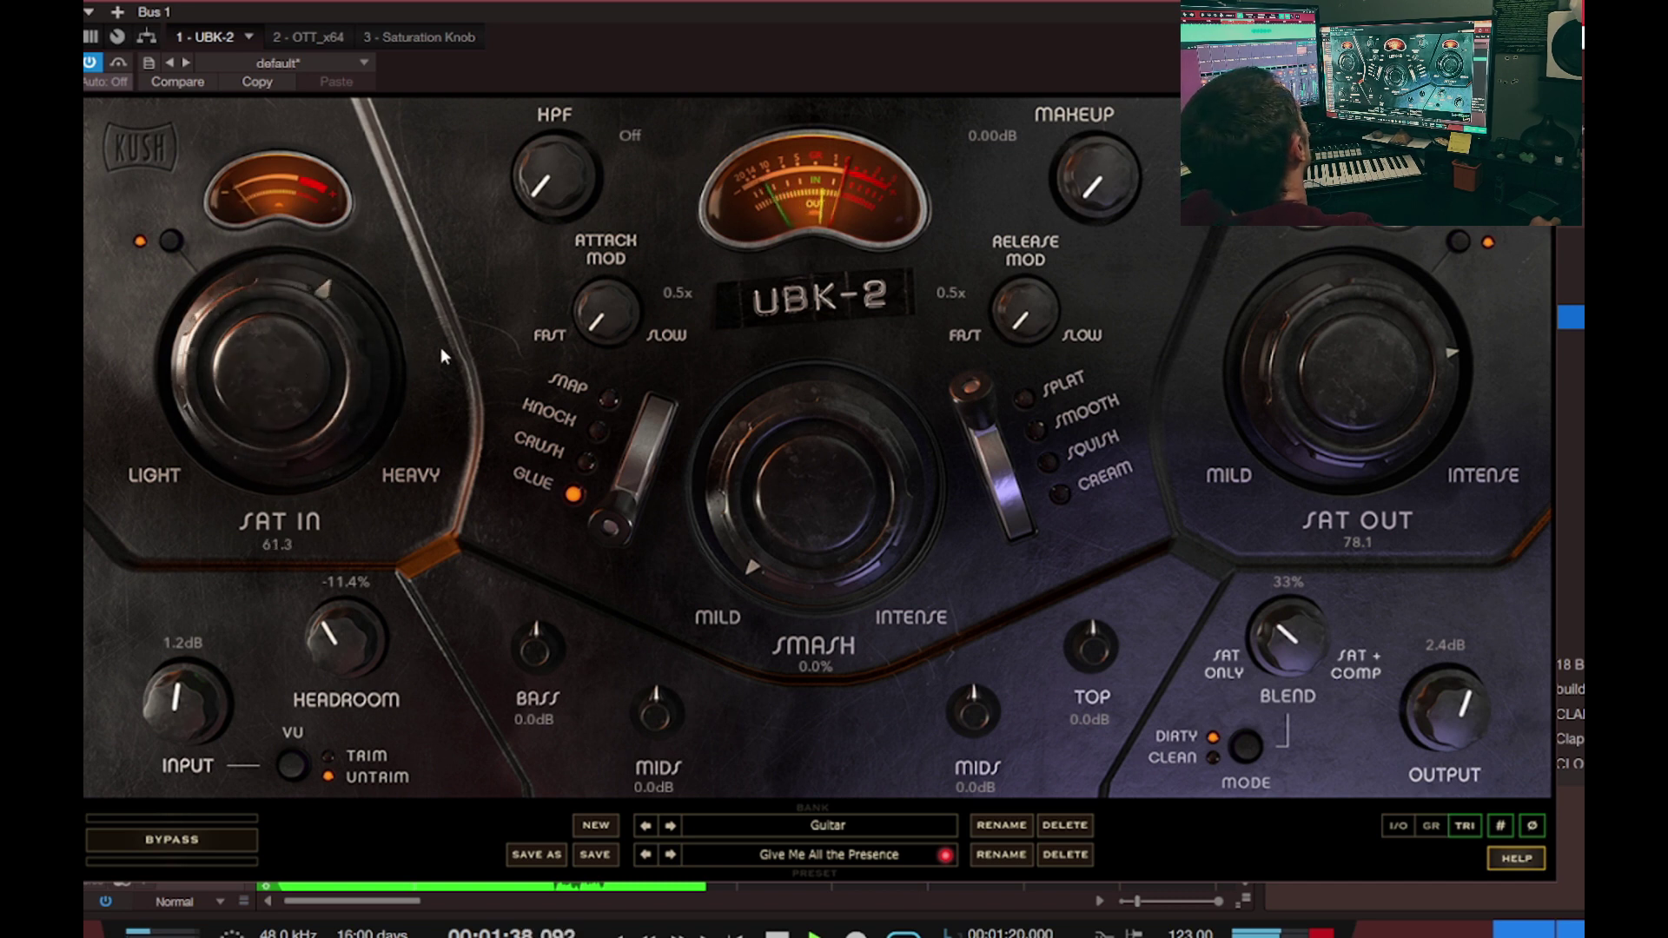
left_click_drag(300, 375, 302, 356)
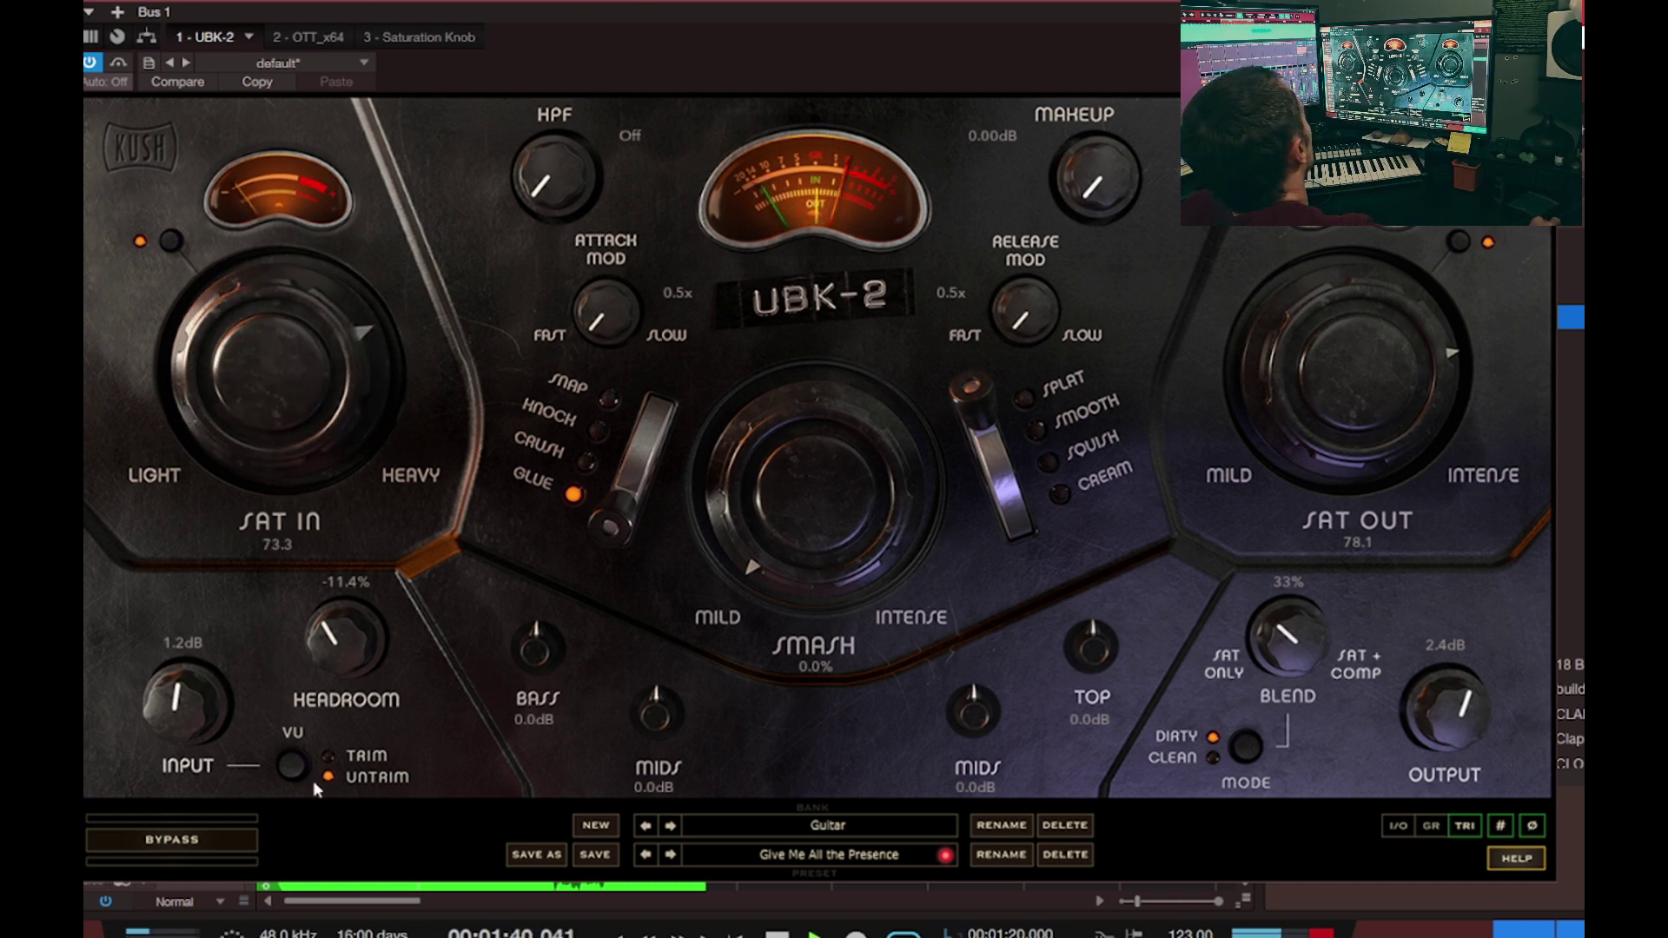
left_click(330, 756)
left_click_drag(332, 618, 334, 604)
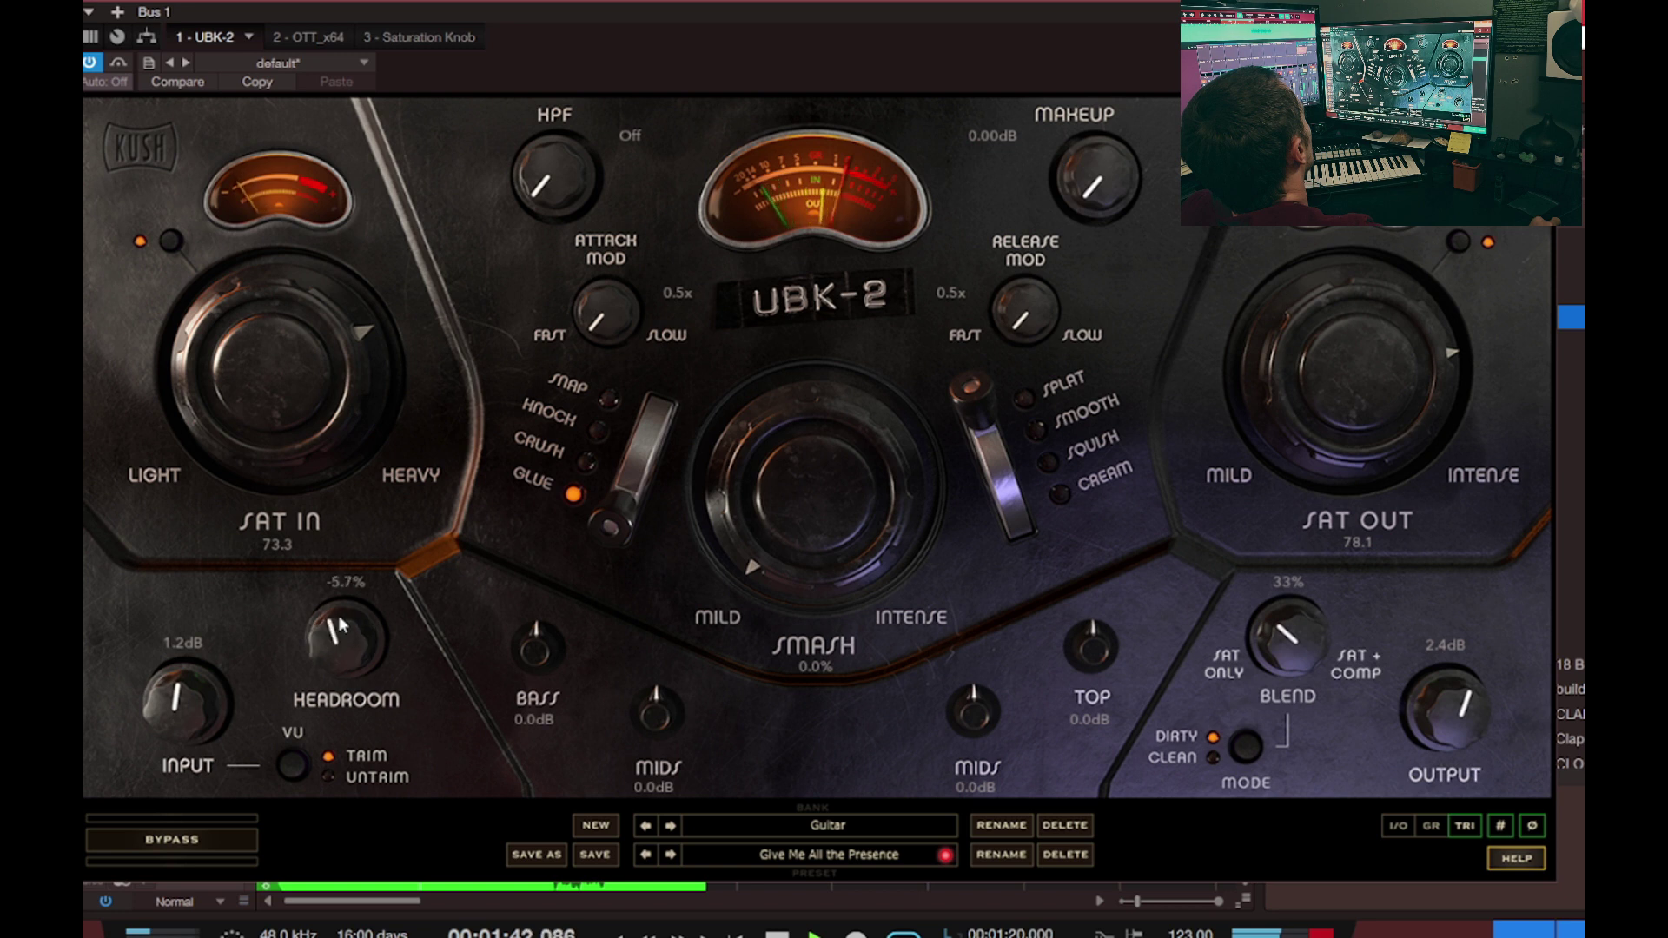
left_click_drag(190, 707, 209, 688)
left_click_drag(323, 644, 323, 674)
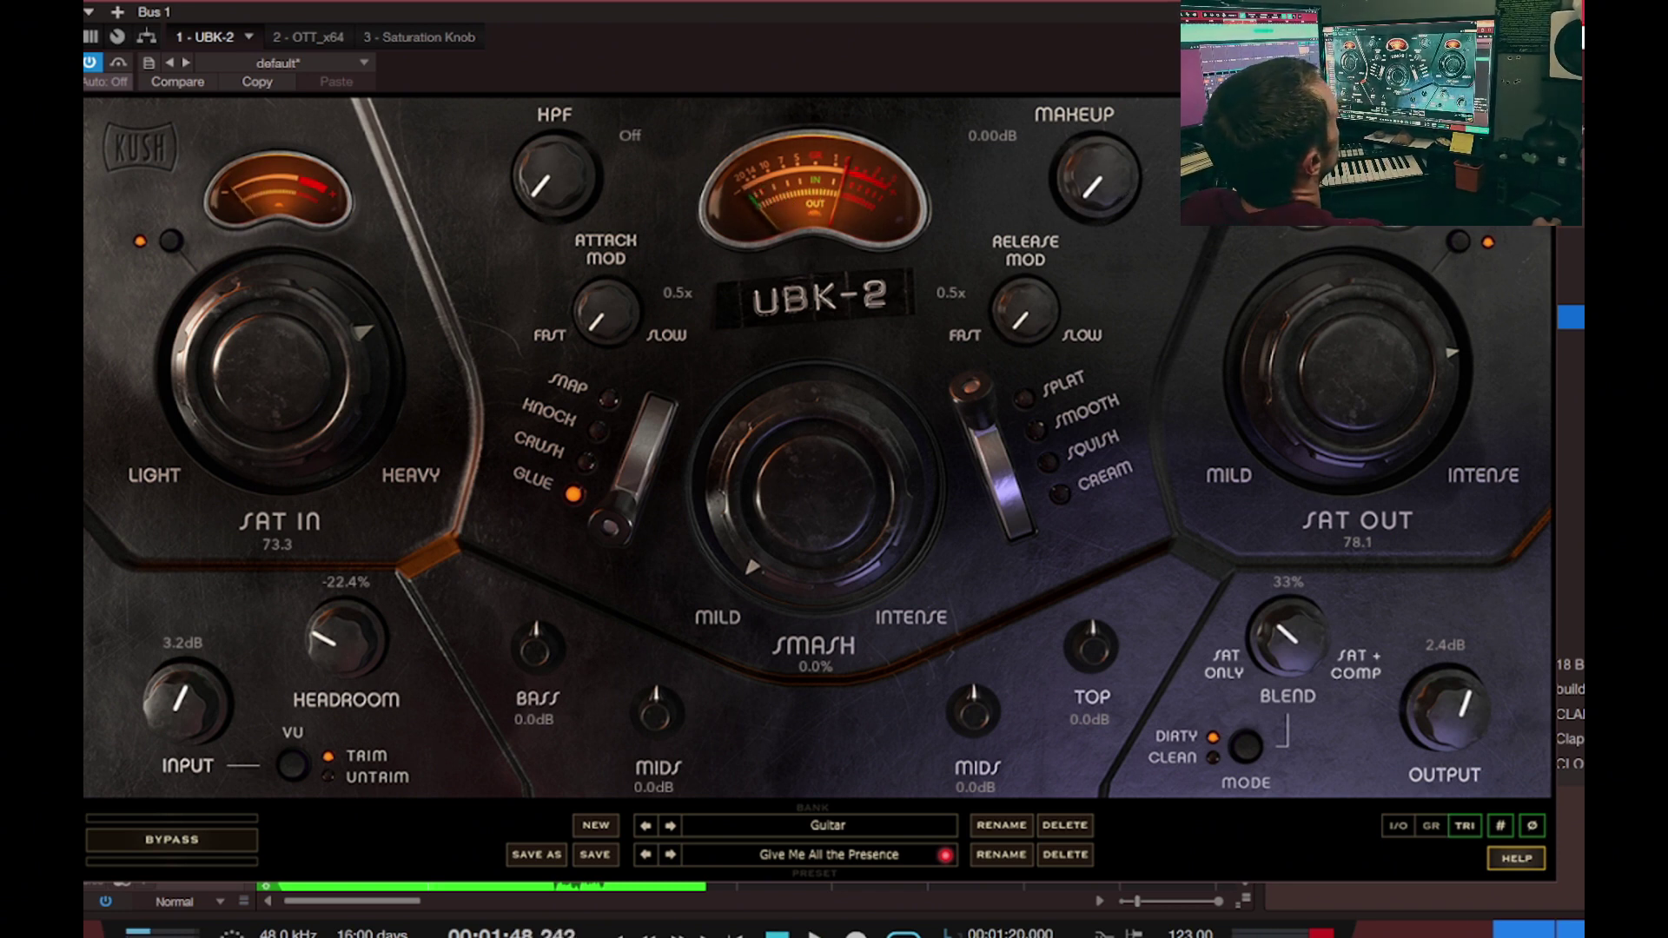
- Switch from the UBK-2 to the Saturation Knob on Bus 1 and set its input gain to -6.6 dB and output gain to -6.8 dB
key("Escape")
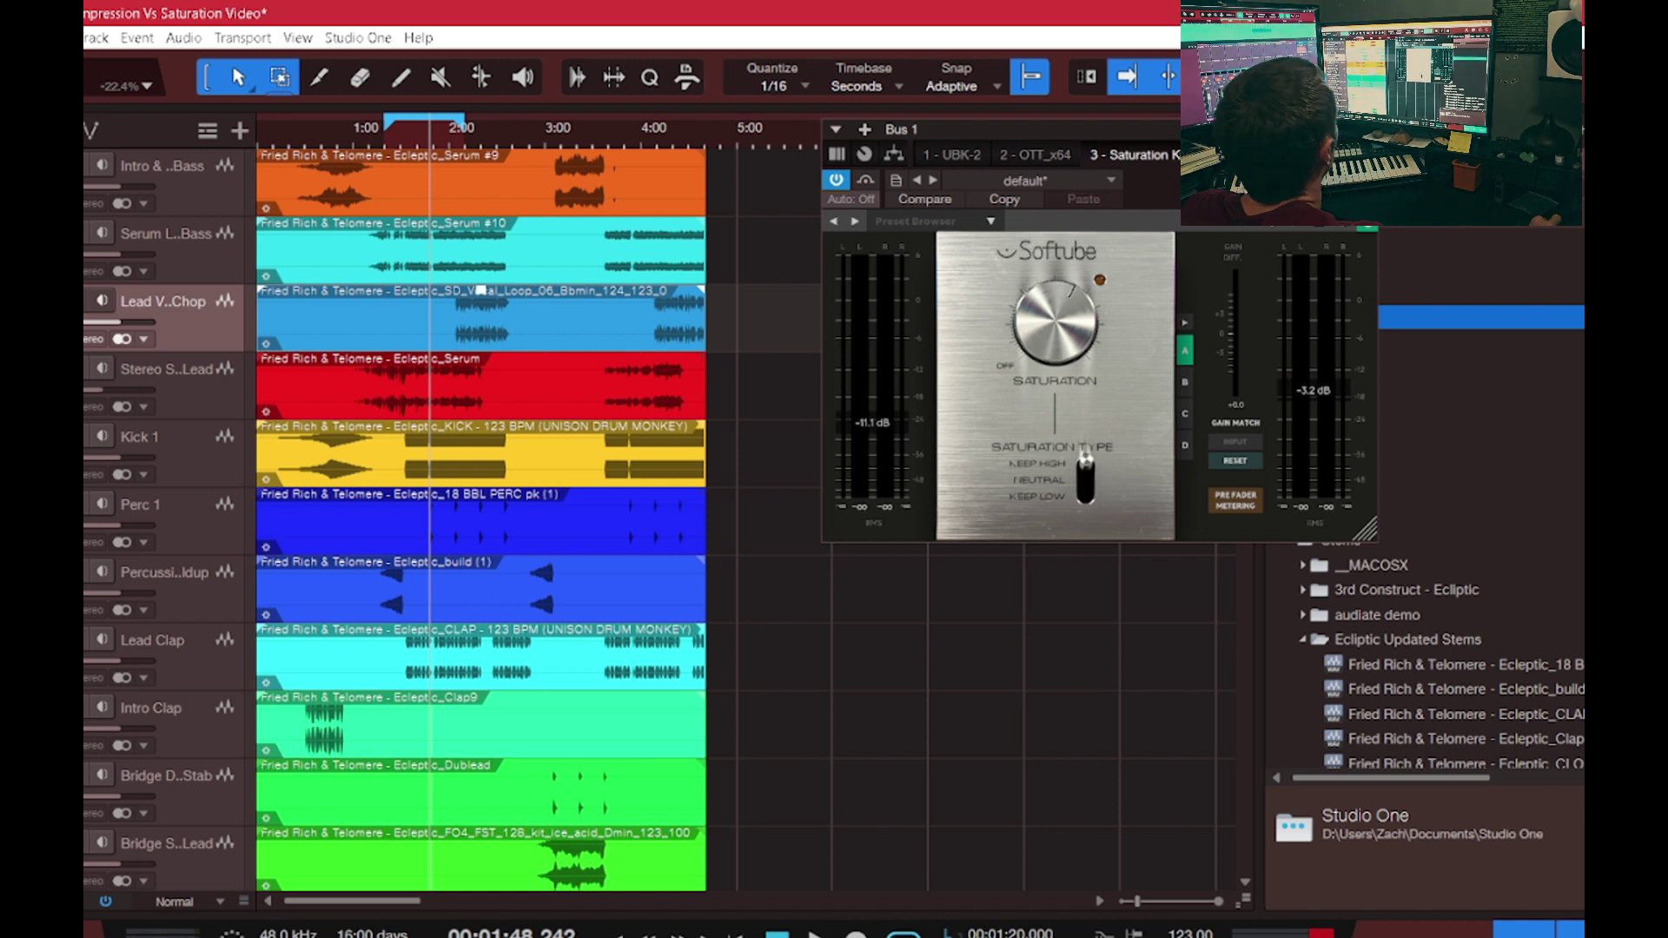
left_click_drag(1157, 150, 1135, 149)
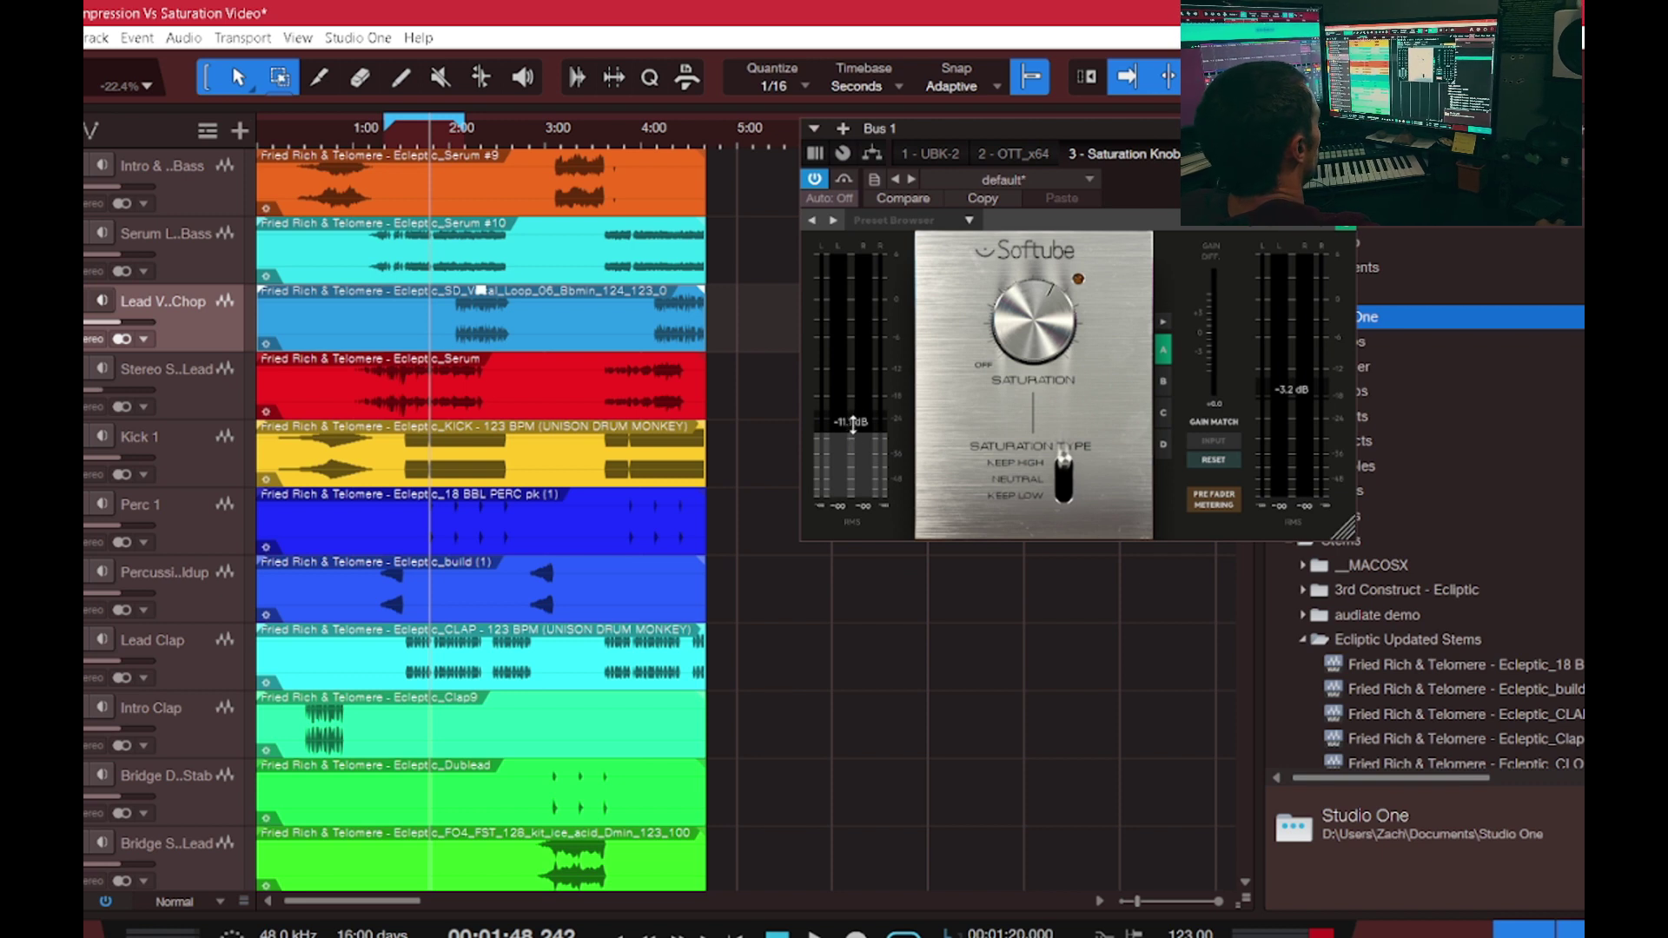
mouse_move(852, 424)
left_mouse_down()
mouse_move(860, 373)
mouse_move(877, 423)
left_mouse_up()
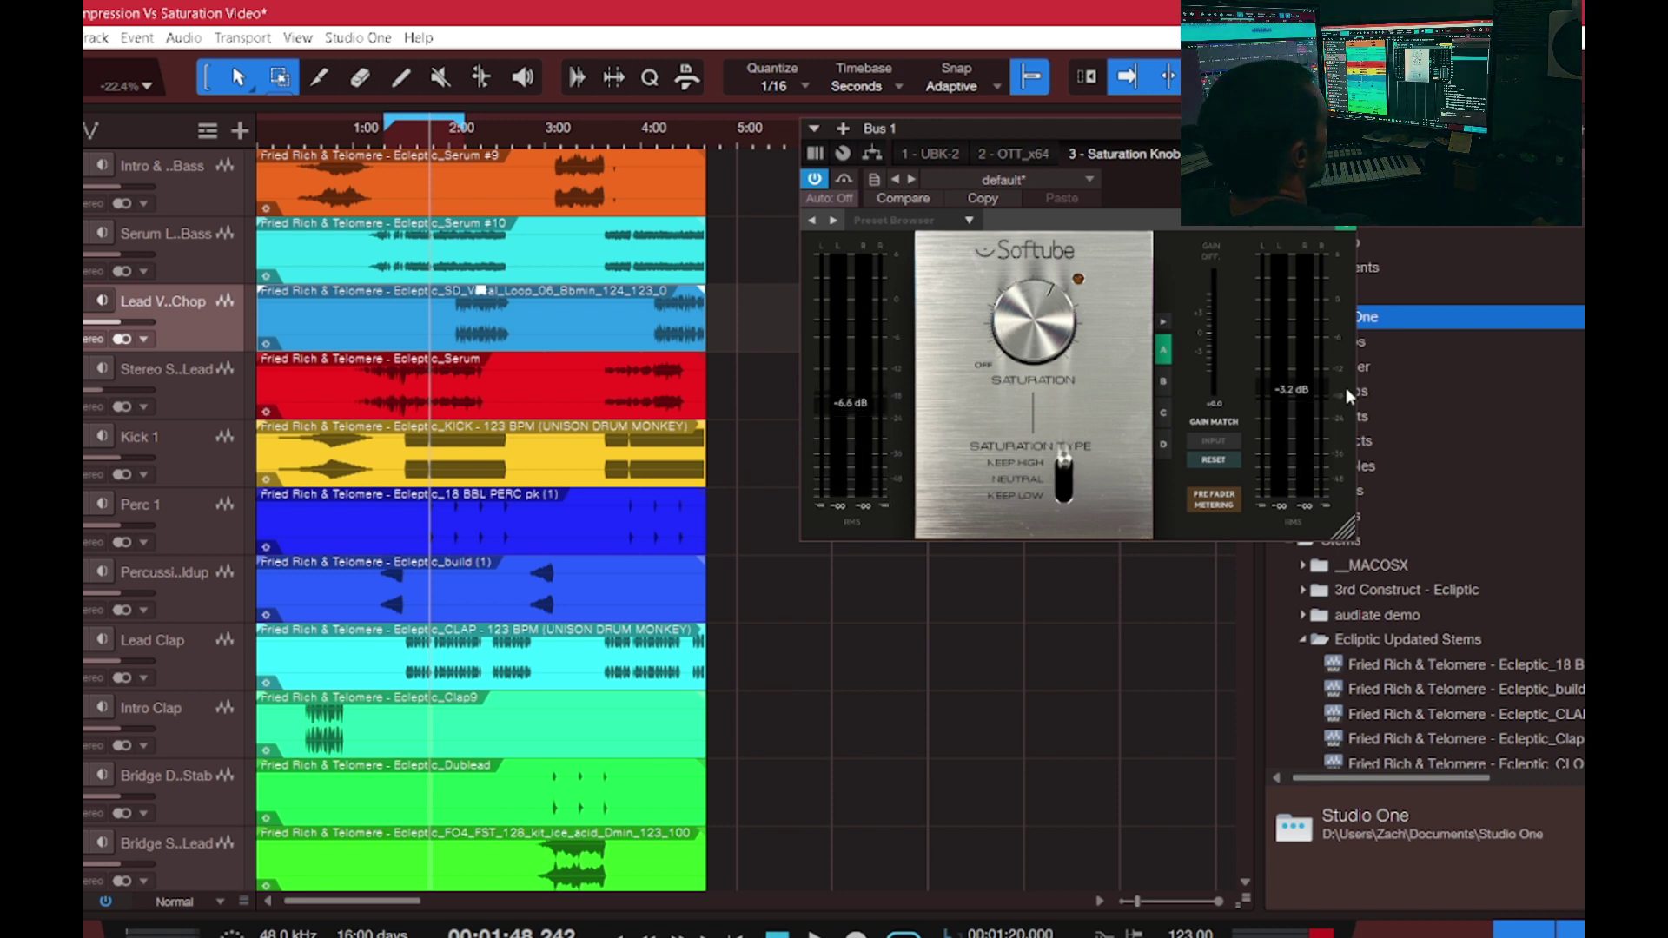
left_click_drag(1313, 391, 1310, 406)
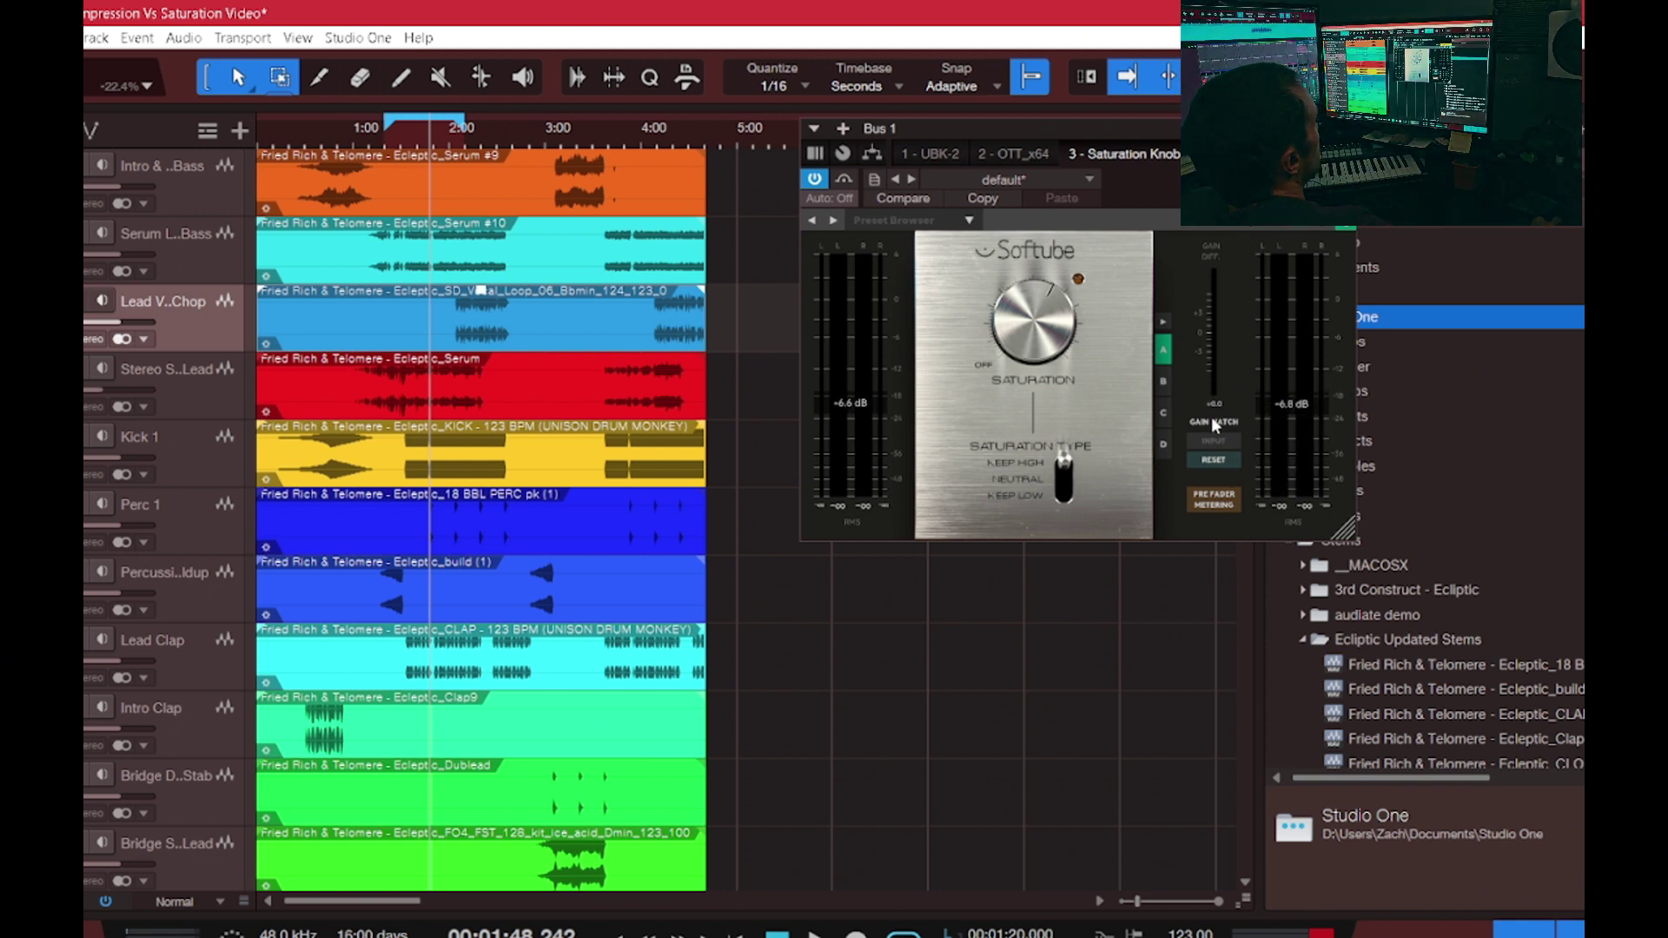
- Try the Saturation Knob's pre-fader metering and its B and D setting slots, returning to slot A
left_click(1219, 503)
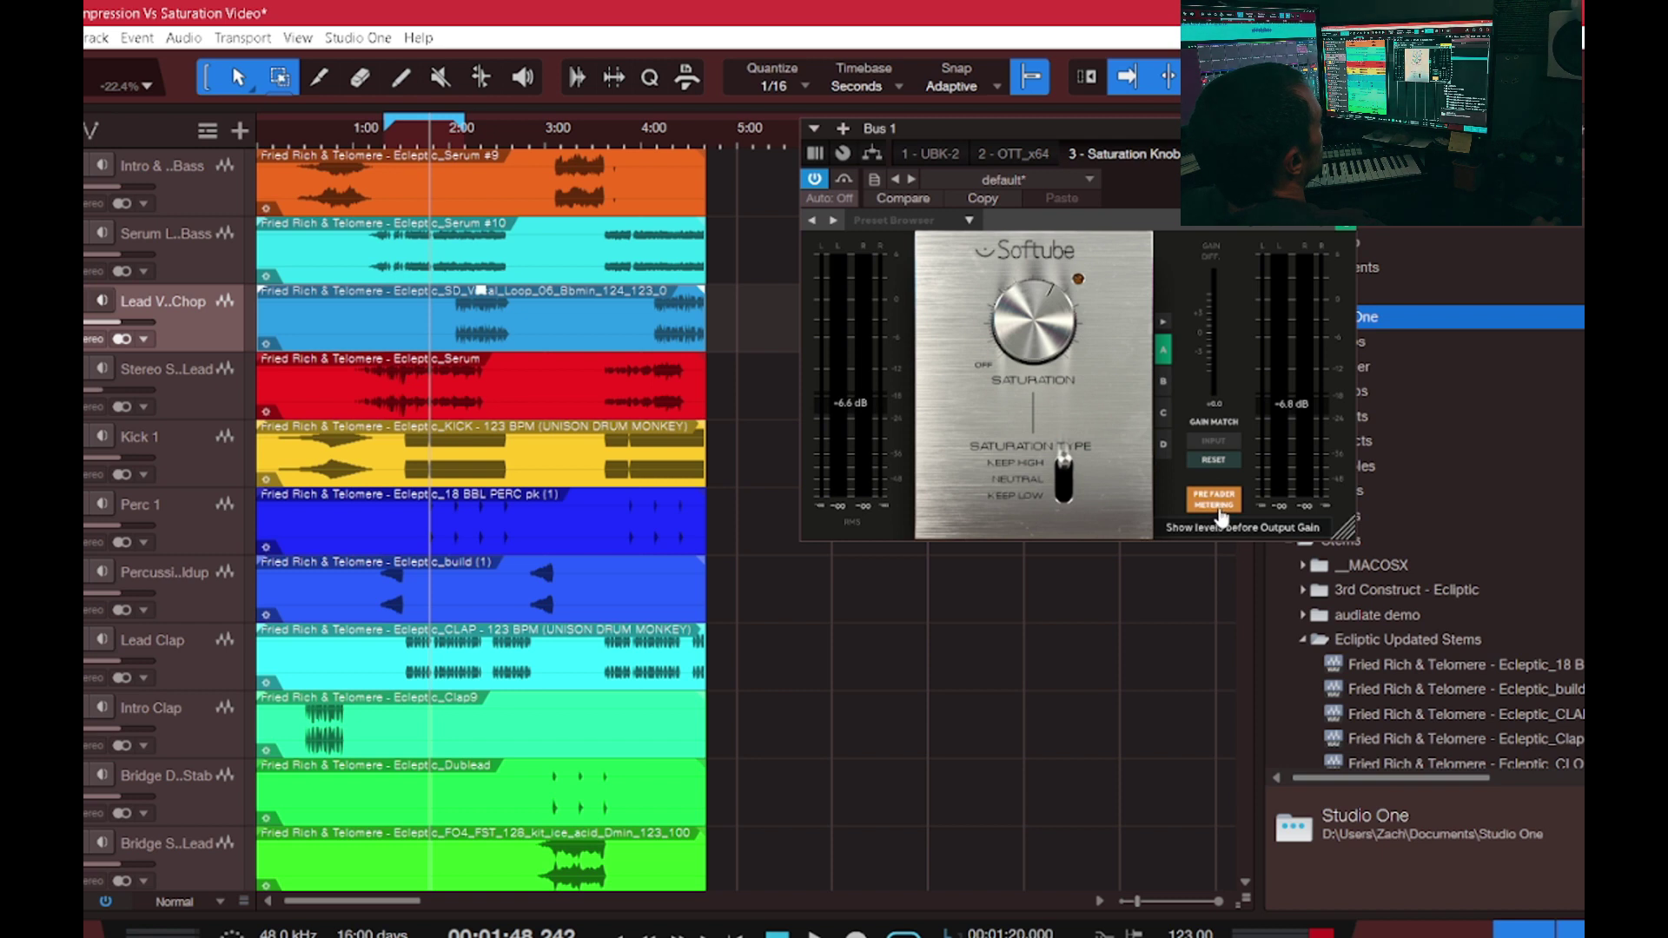
left_click(1220, 513)
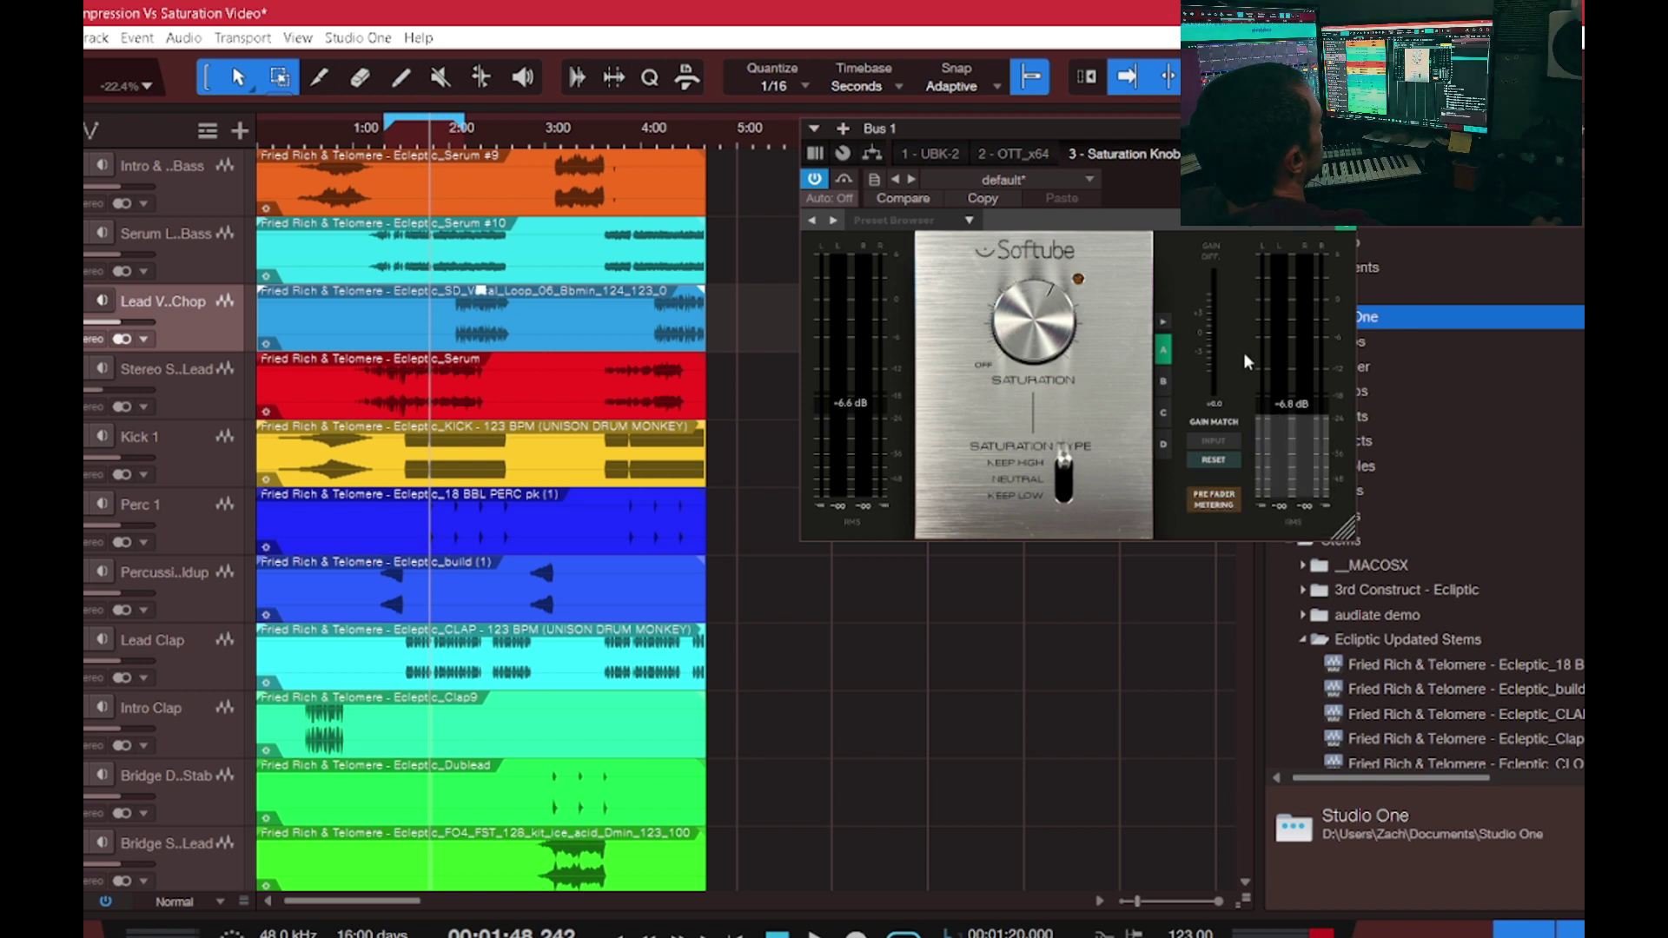
left_click(1163, 386)
left_click(1165, 444)
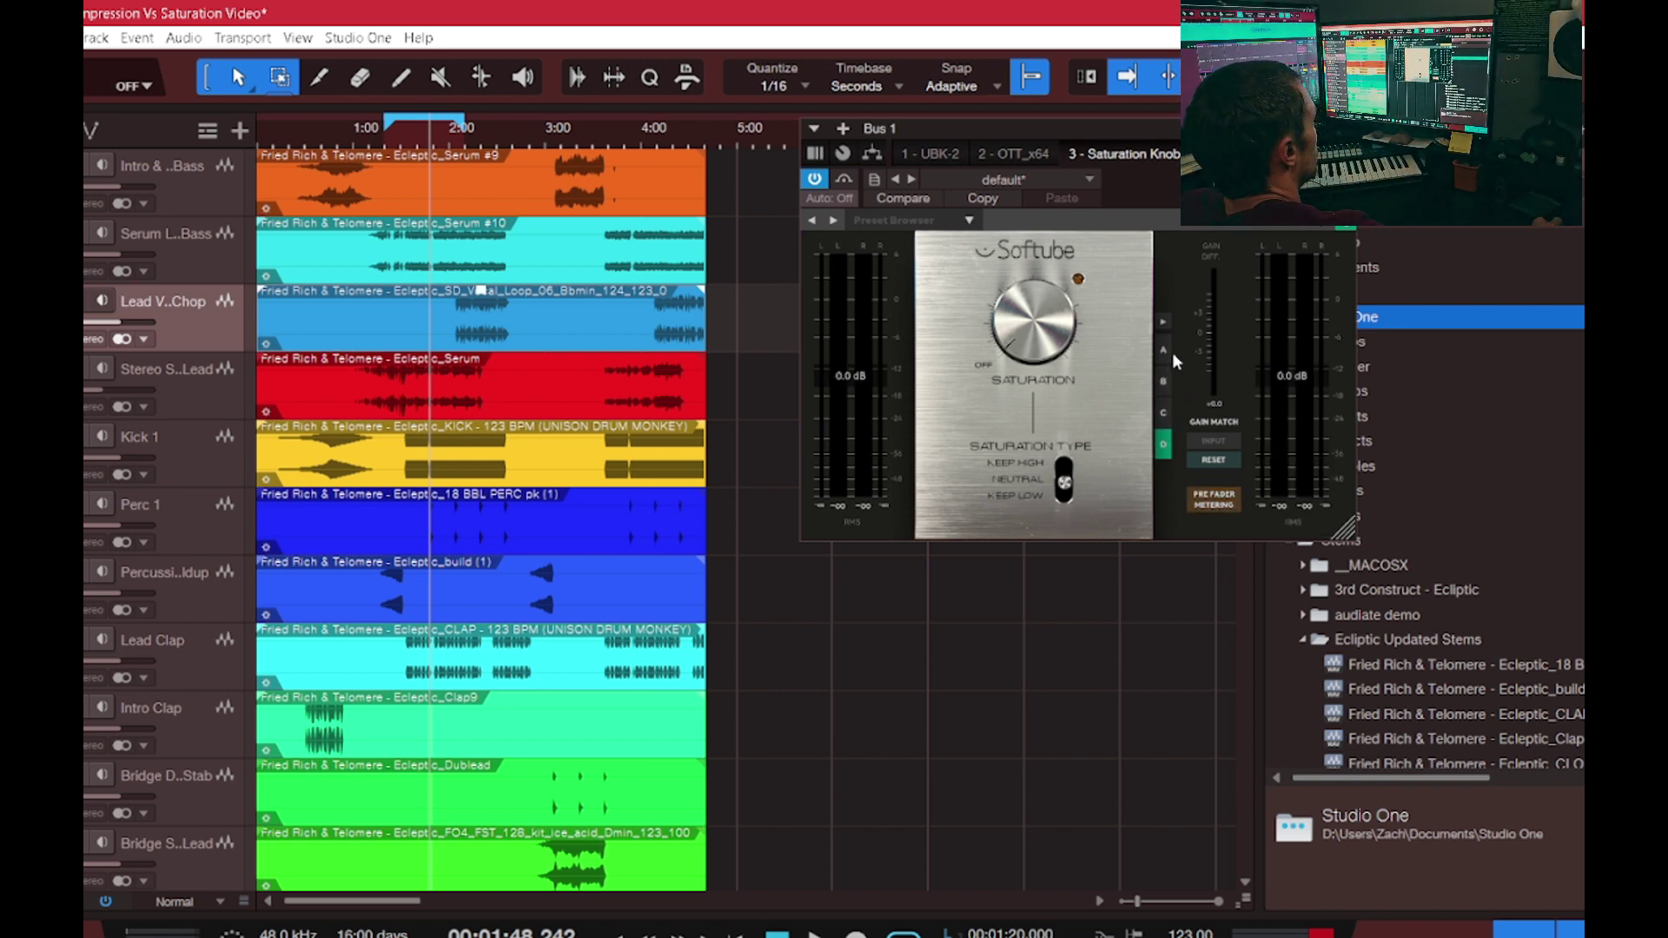
left_click(1170, 351)
- Set the Saturation Knob's saturation to 5.2 with the Keep High saturation type
left_click_drag(987, 347, 1017, 369)
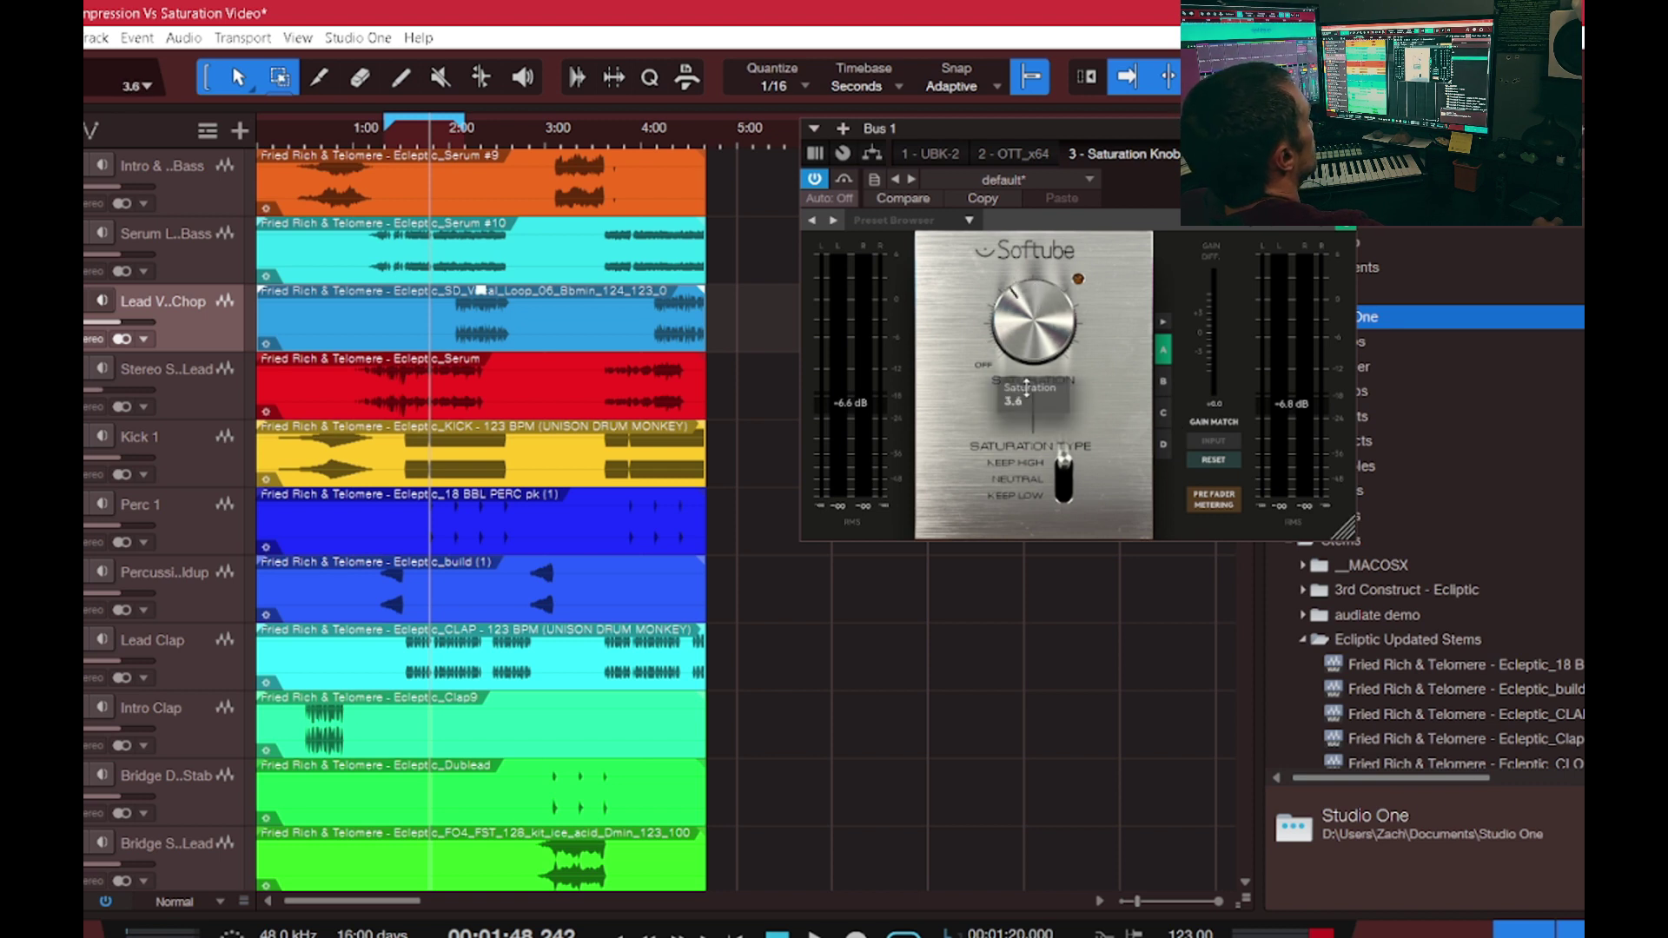
left_click_drag(1031, 340, 1036, 377)
mouse_move(1063, 452)
left_mouse_down()
mouse_move(1061, 476)
mouse_move(1075, 450)
left_mouse_up()
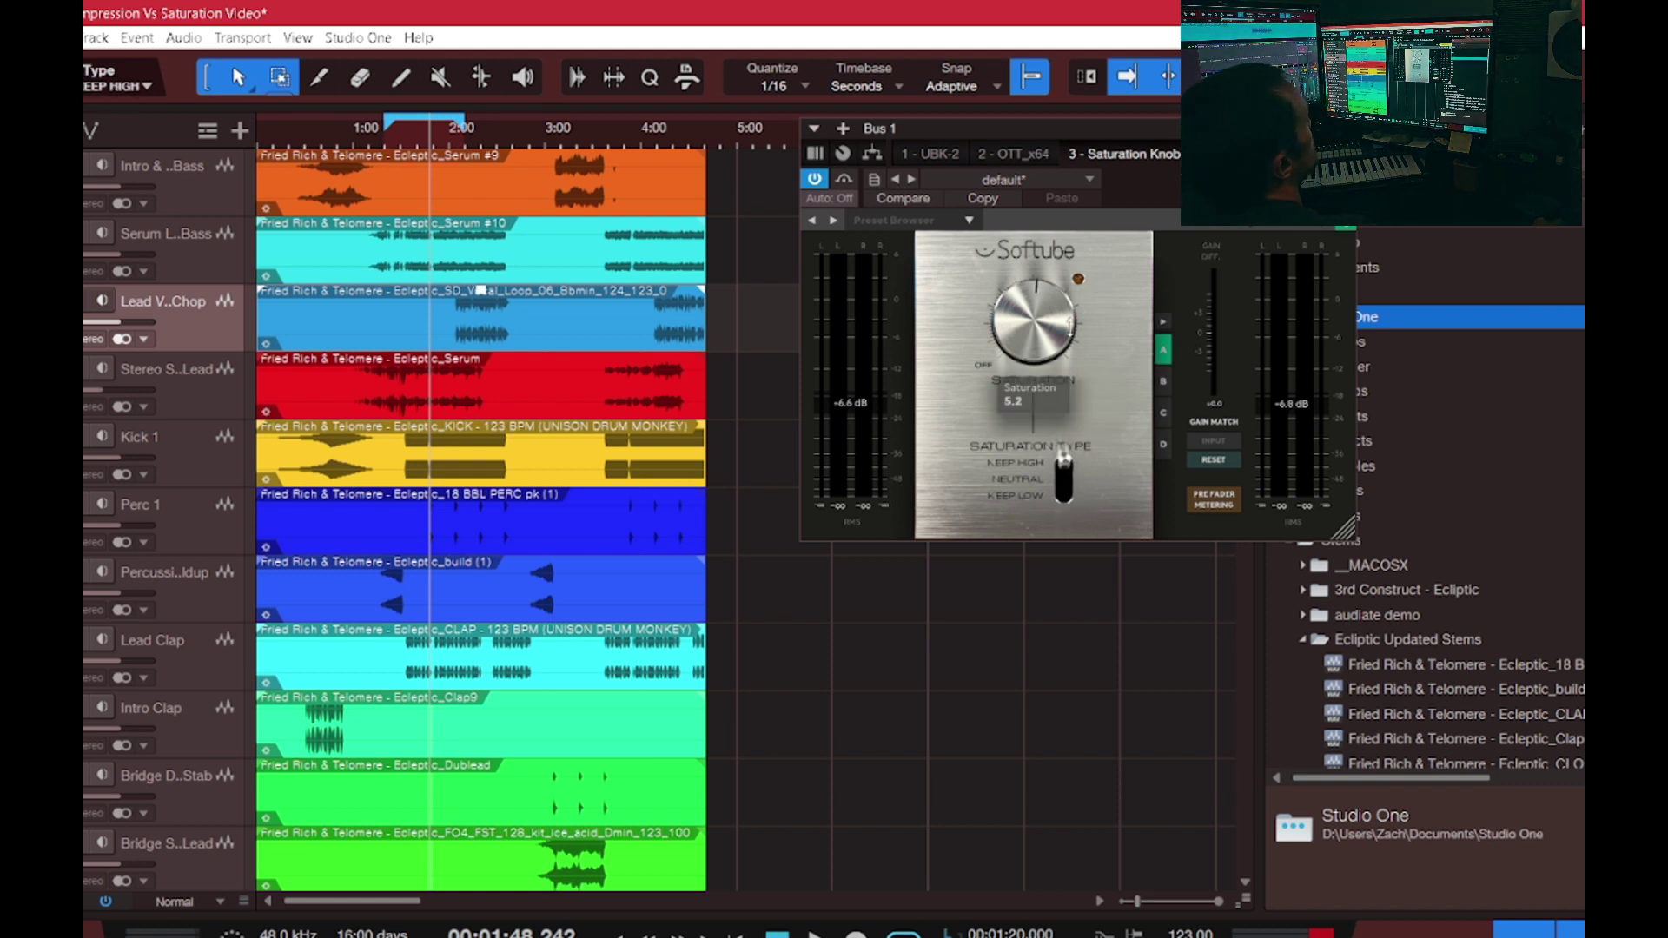
- Start playback and set the Saturation Knob's input gain to -2.0 dB, output gain to -2.3 dB and saturation to 10.0
key("space")
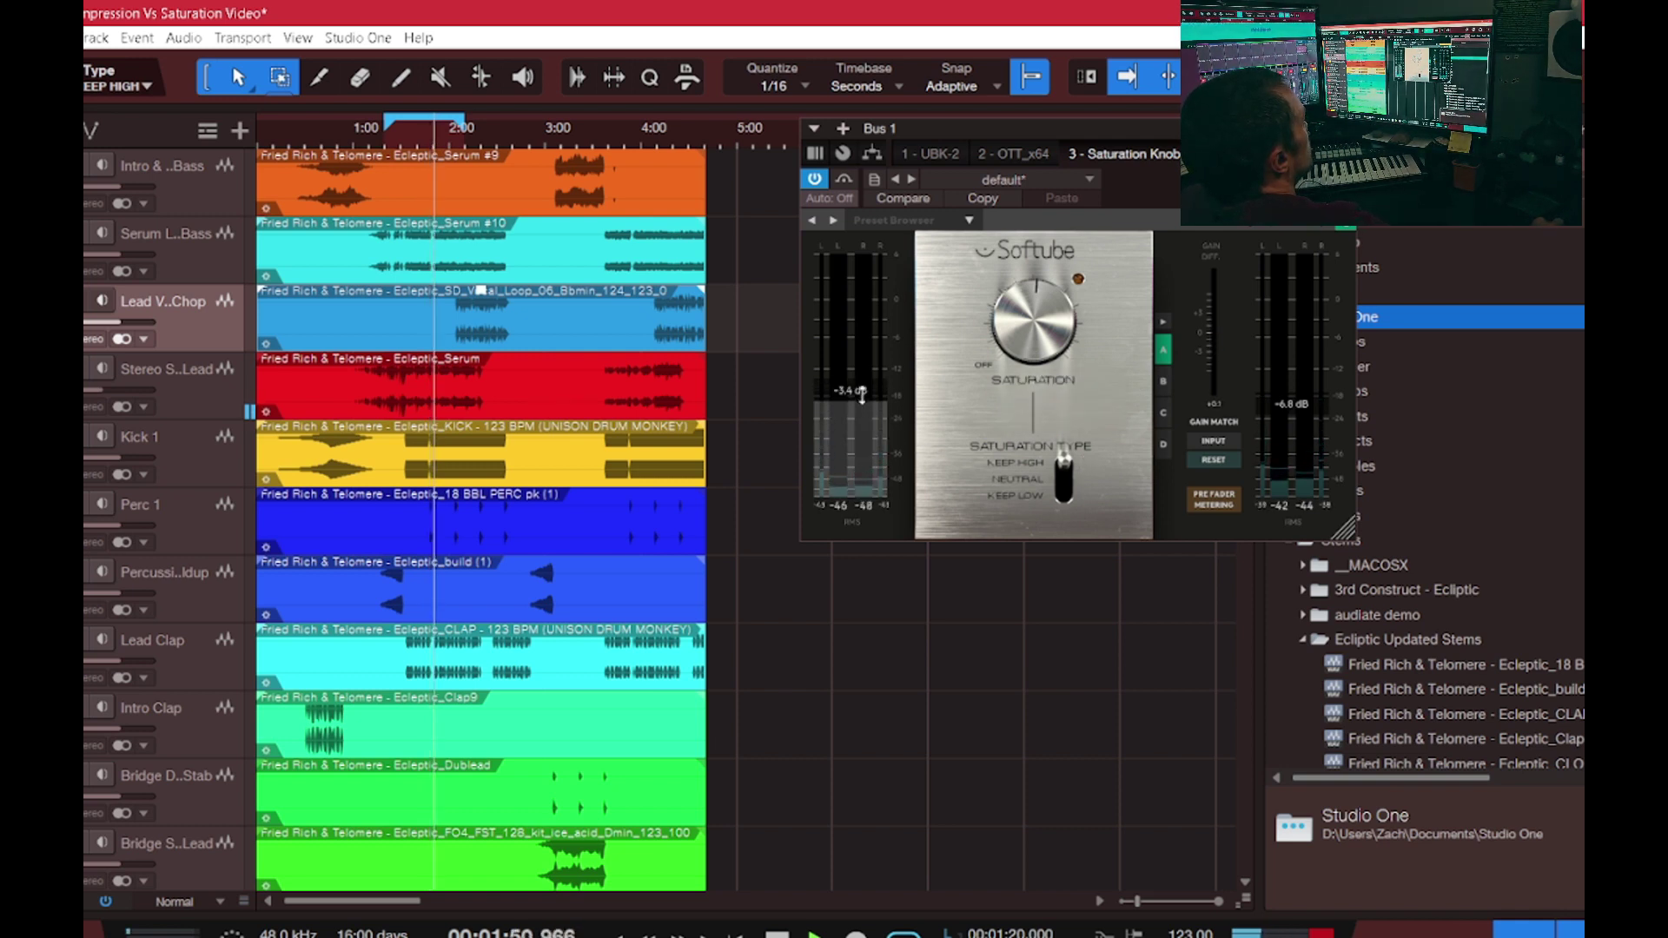
left_click_drag(861, 400, 866, 394)
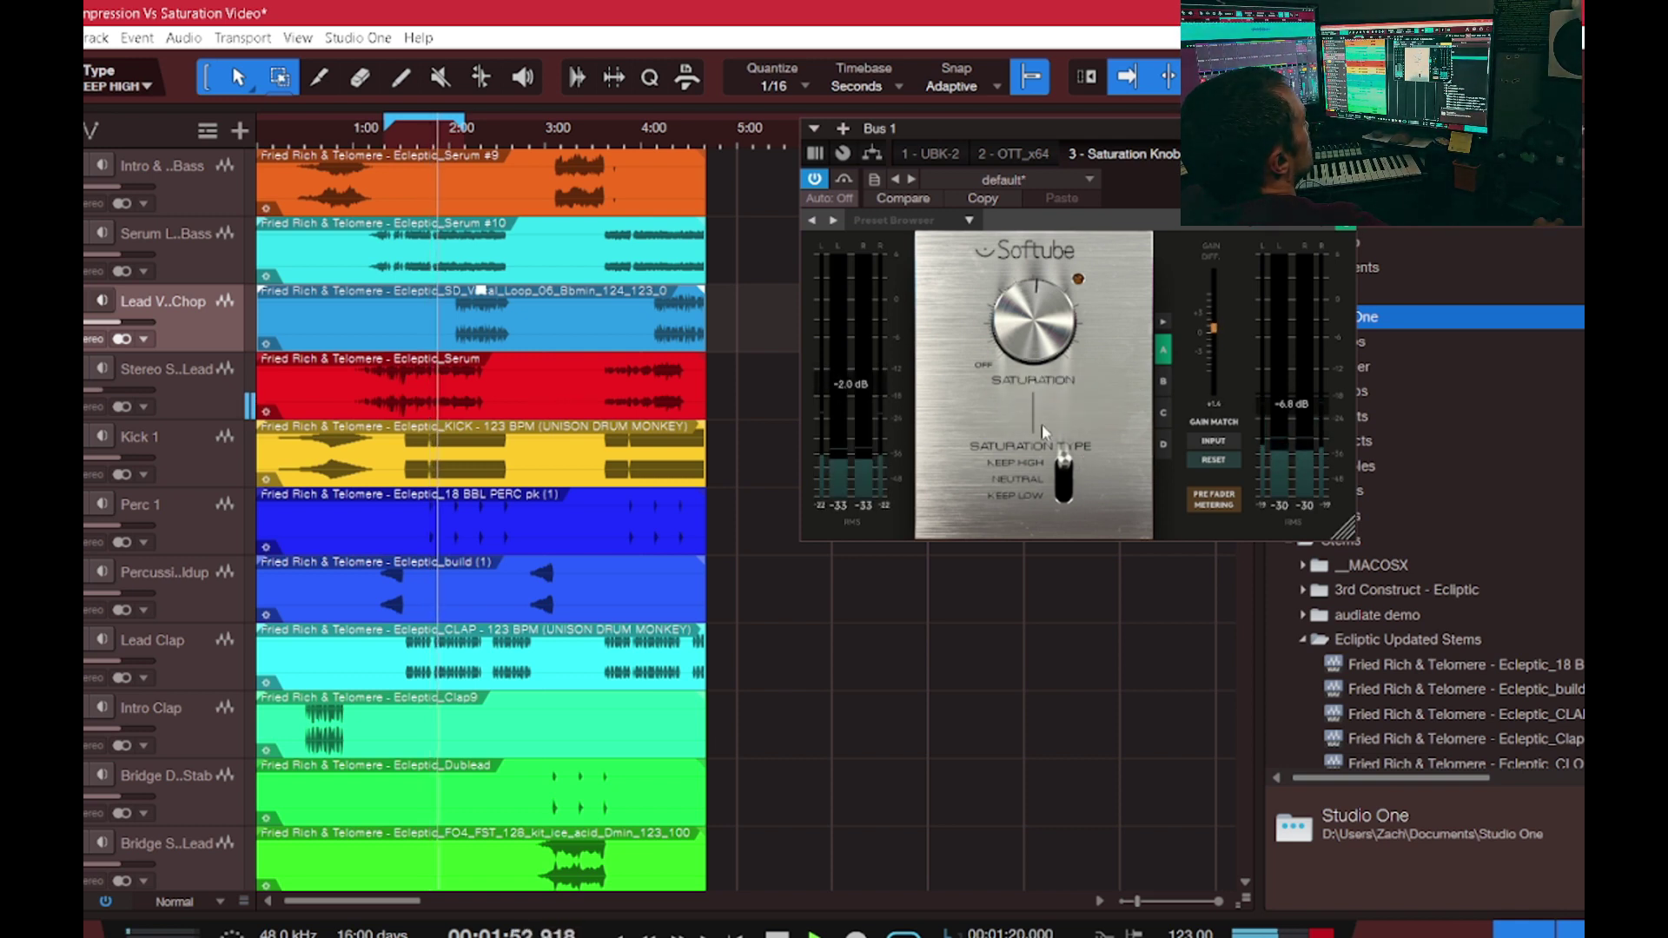
left_click_drag(1322, 390, 1323, 371)
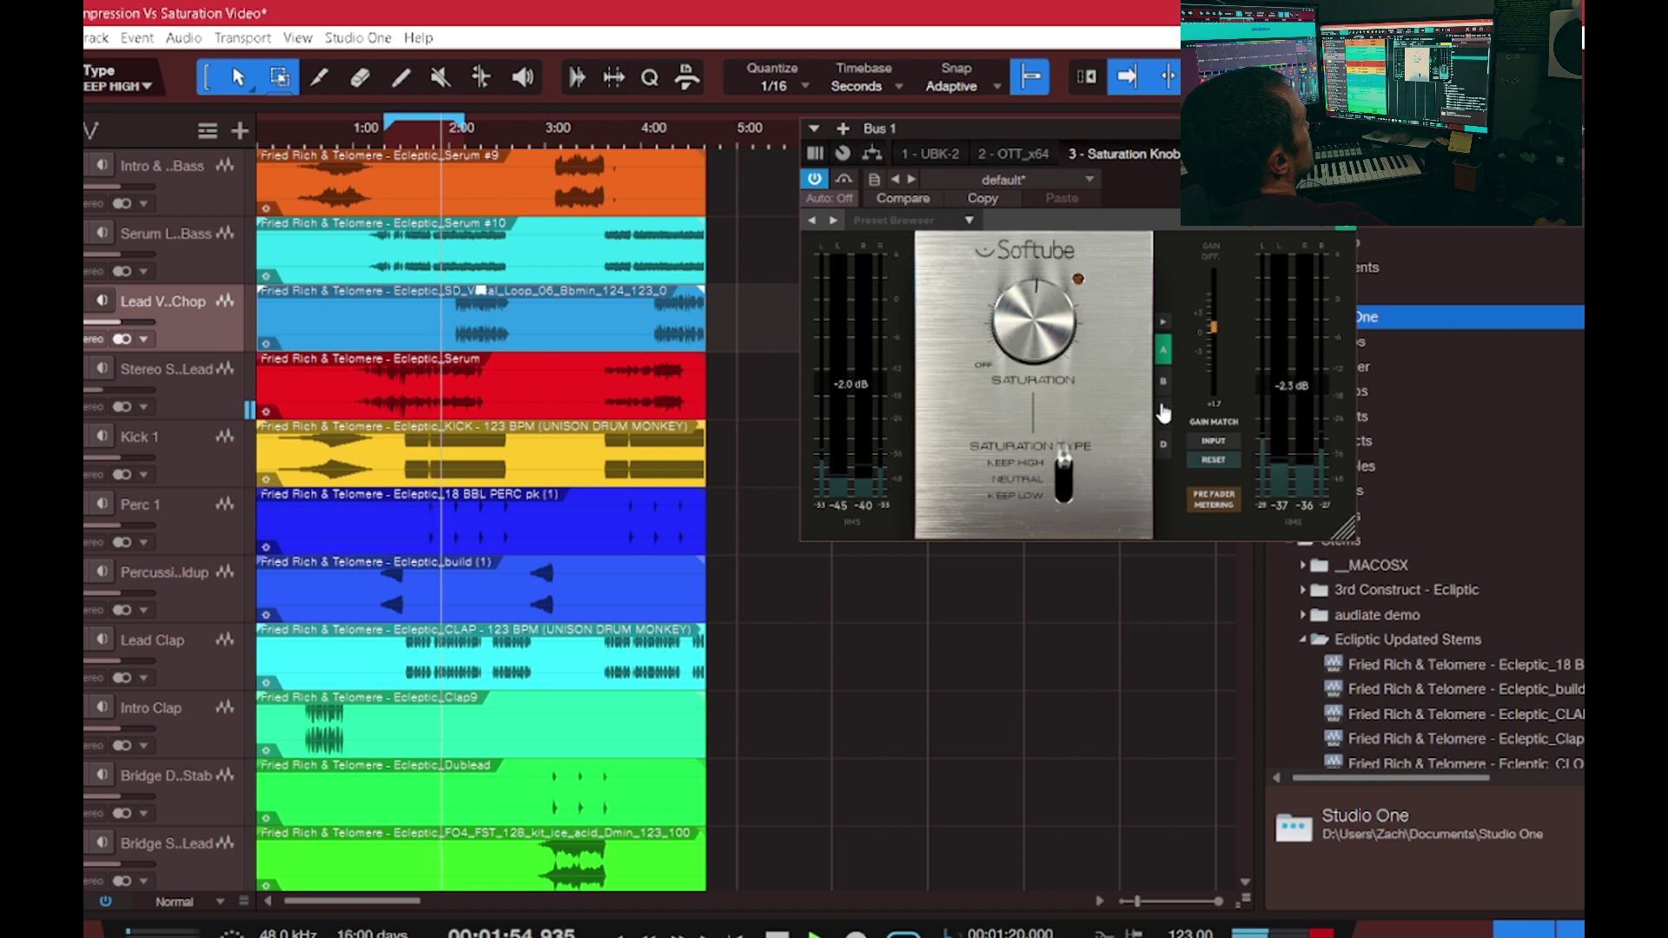
left_click_drag(1034, 335, 1033, 299)
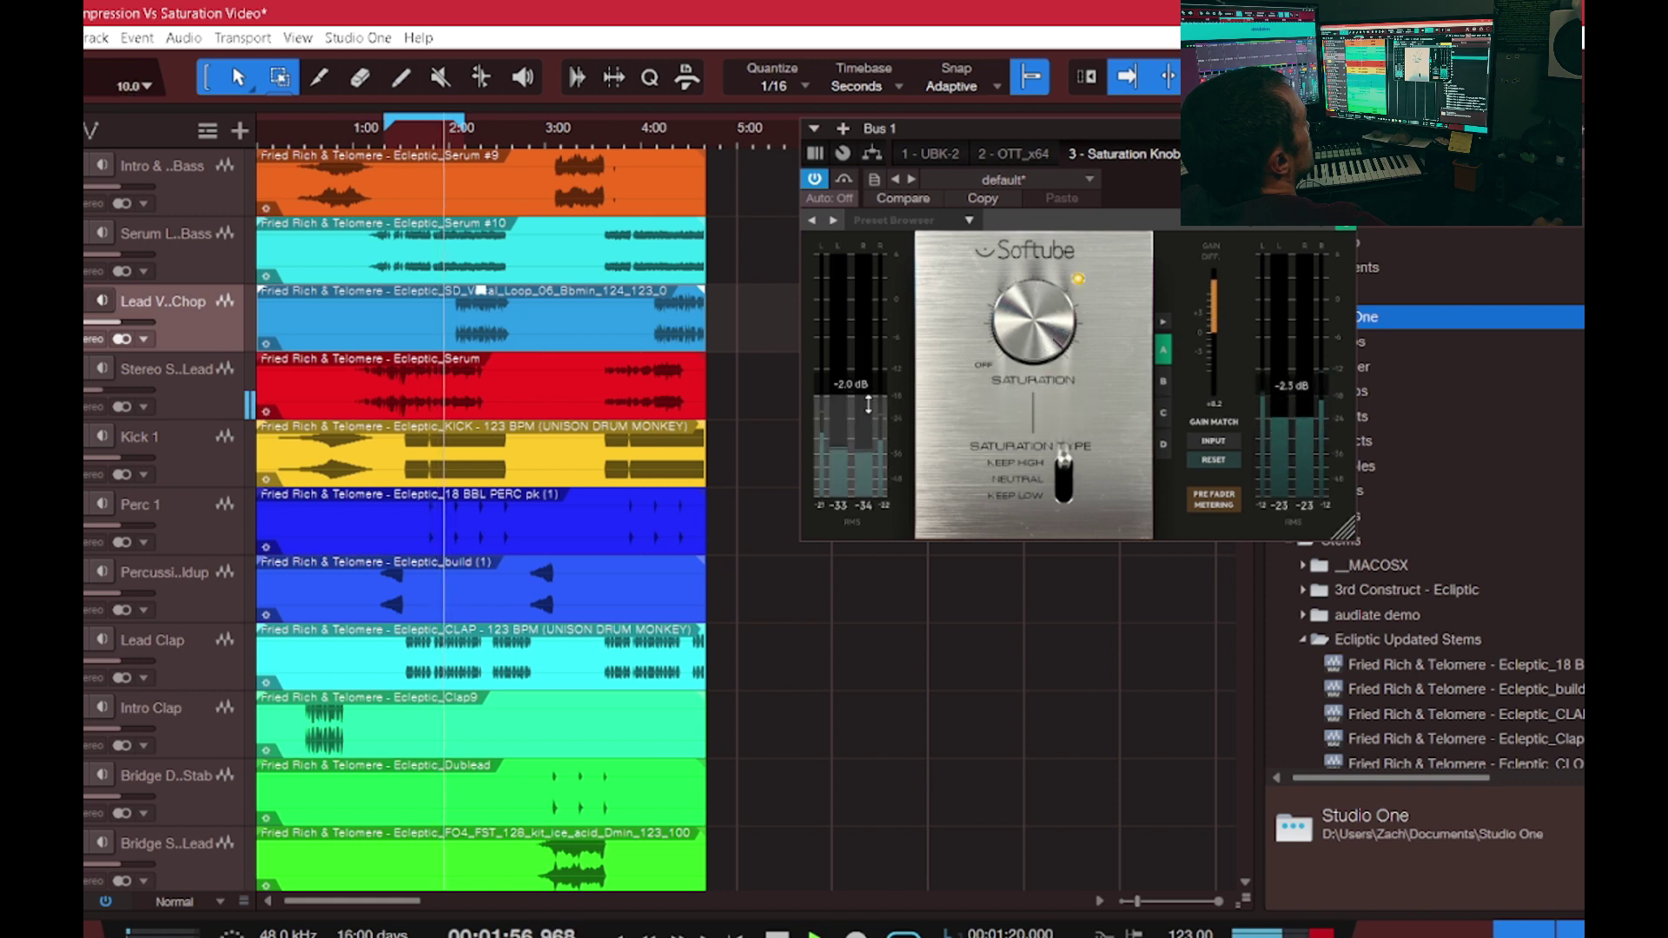
- Switch the saturation type to Keep Low and set input gain to -5.9 dB, saturation to 6.6 and output gain to -3.6 dB
left_click_drag(894, 414, 893, 426)
left_click_drag(1042, 328, 1044, 354)
left_click_drag(1068, 467, 1067, 497)
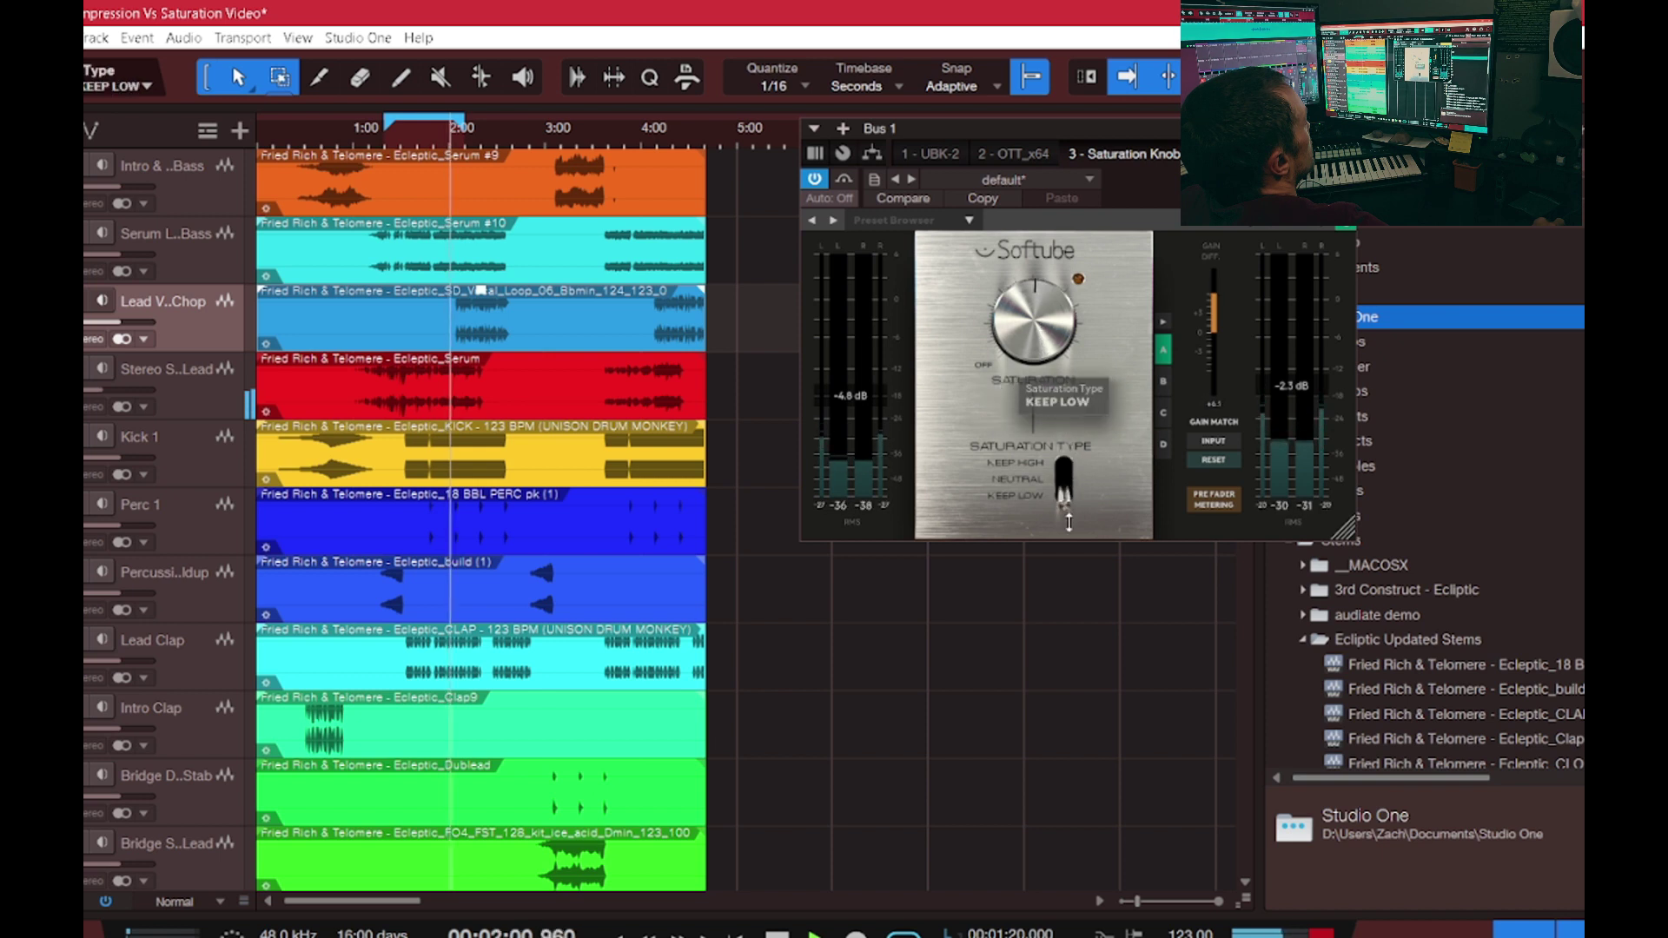
left_click_drag(1046, 340, 1047, 330)
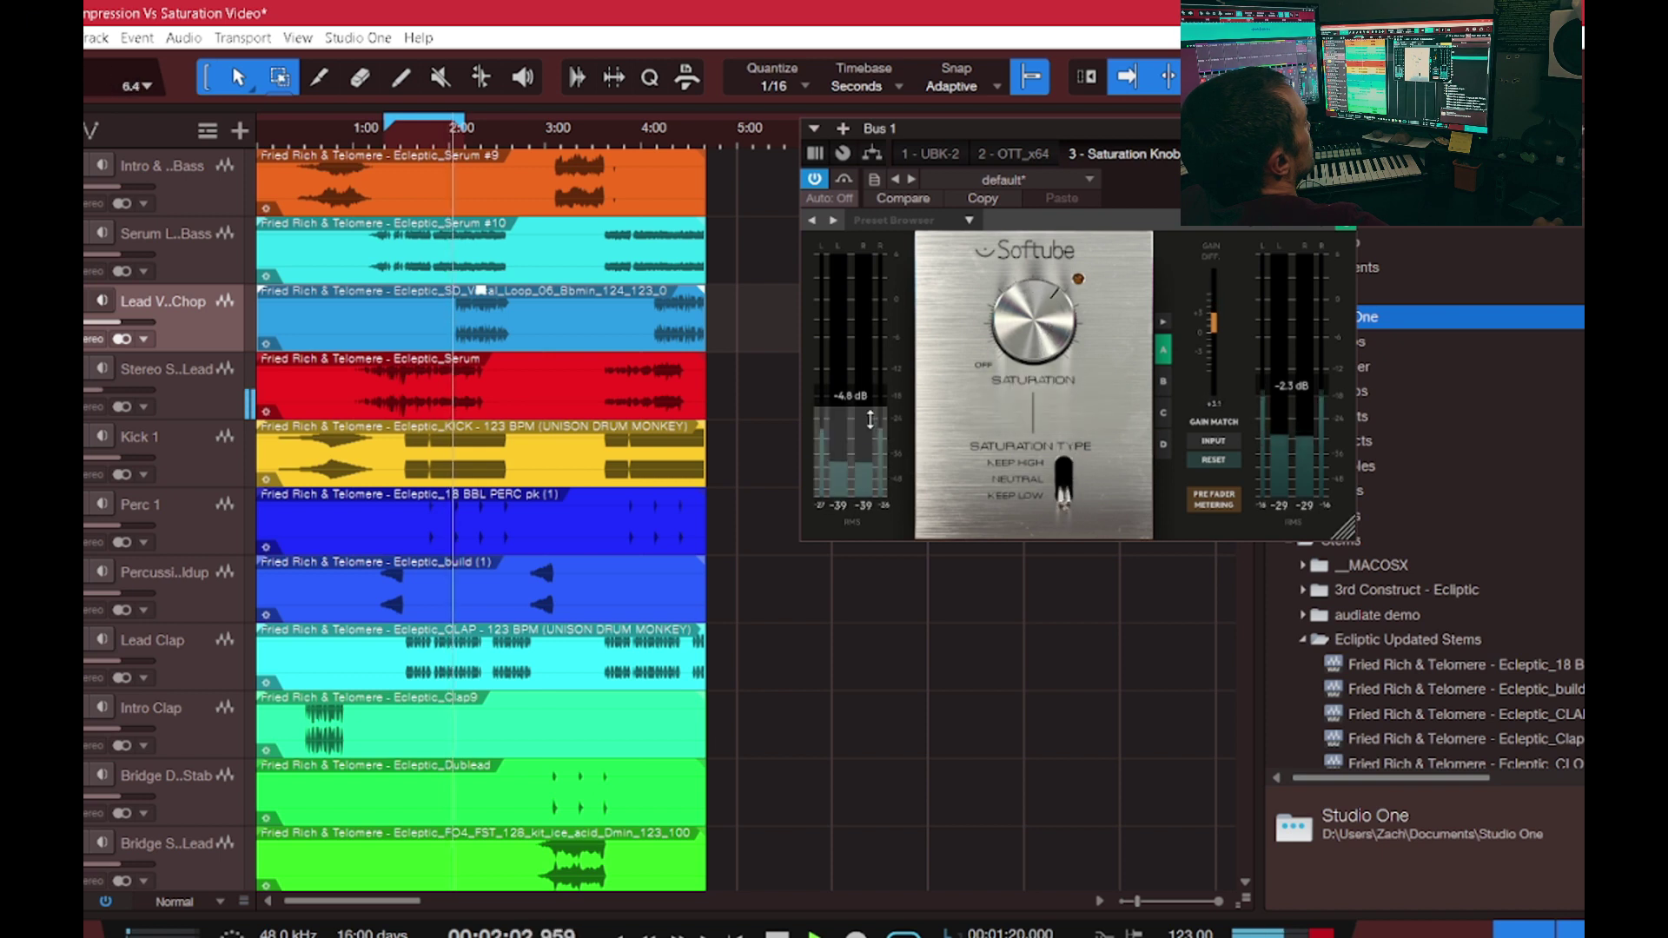
left_click_drag(879, 396, 878, 400)
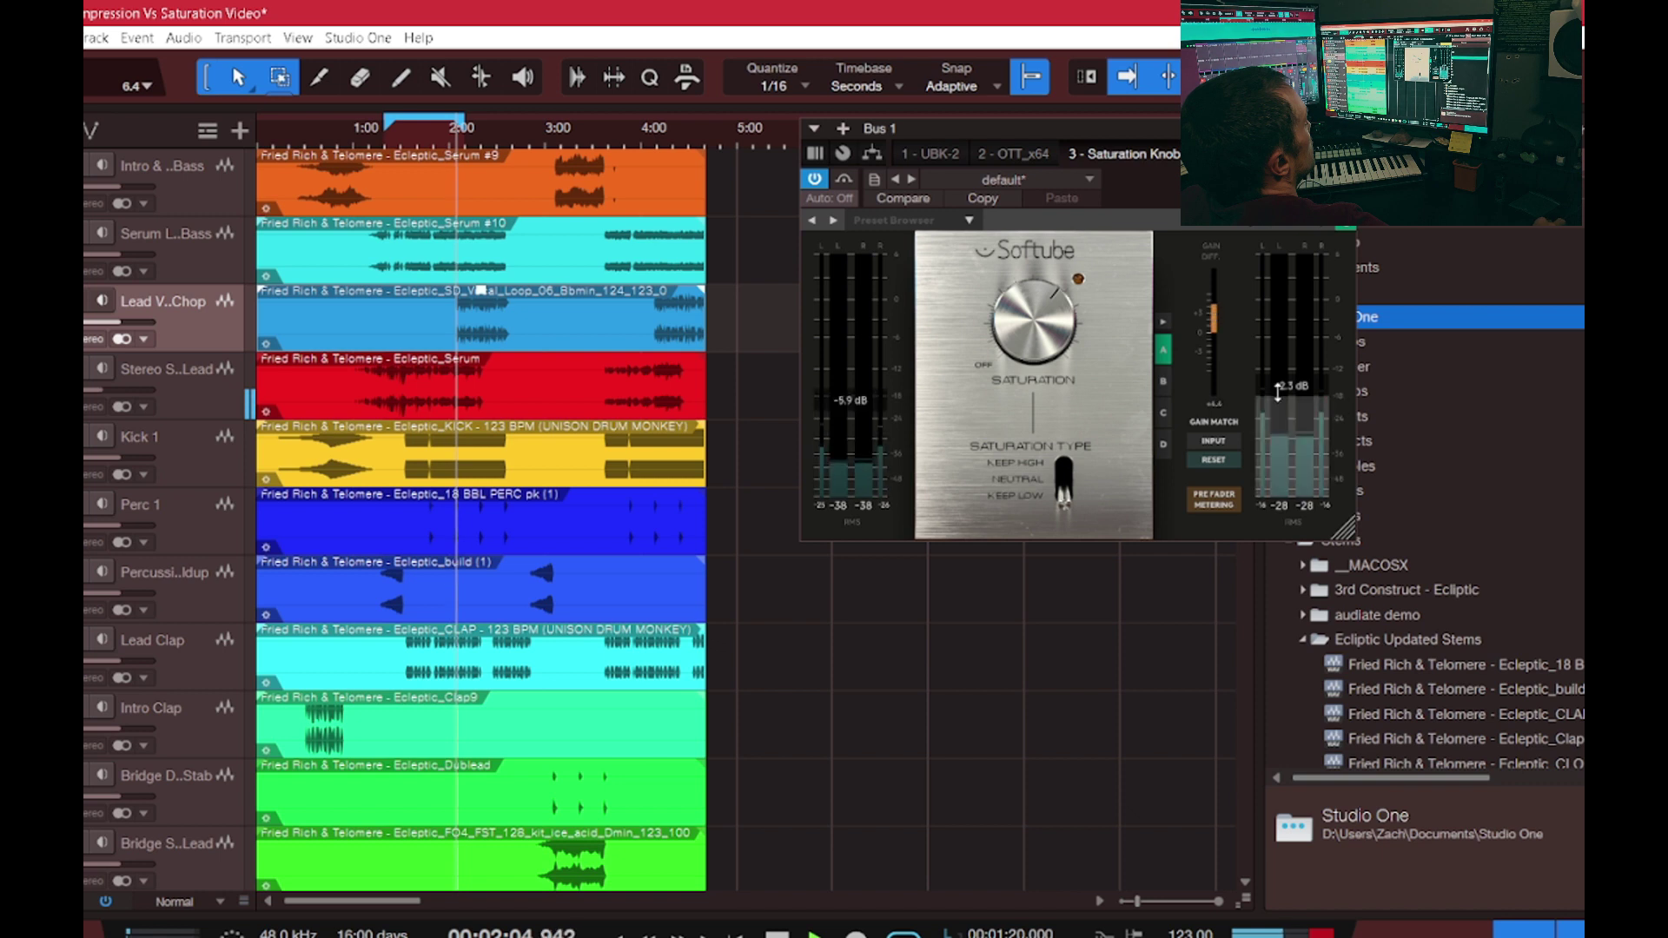
mouse_move(1051, 334)
left_mouse_down()
mouse_move(1051, 317)
mouse_move(1052, 334)
left_mouse_up()
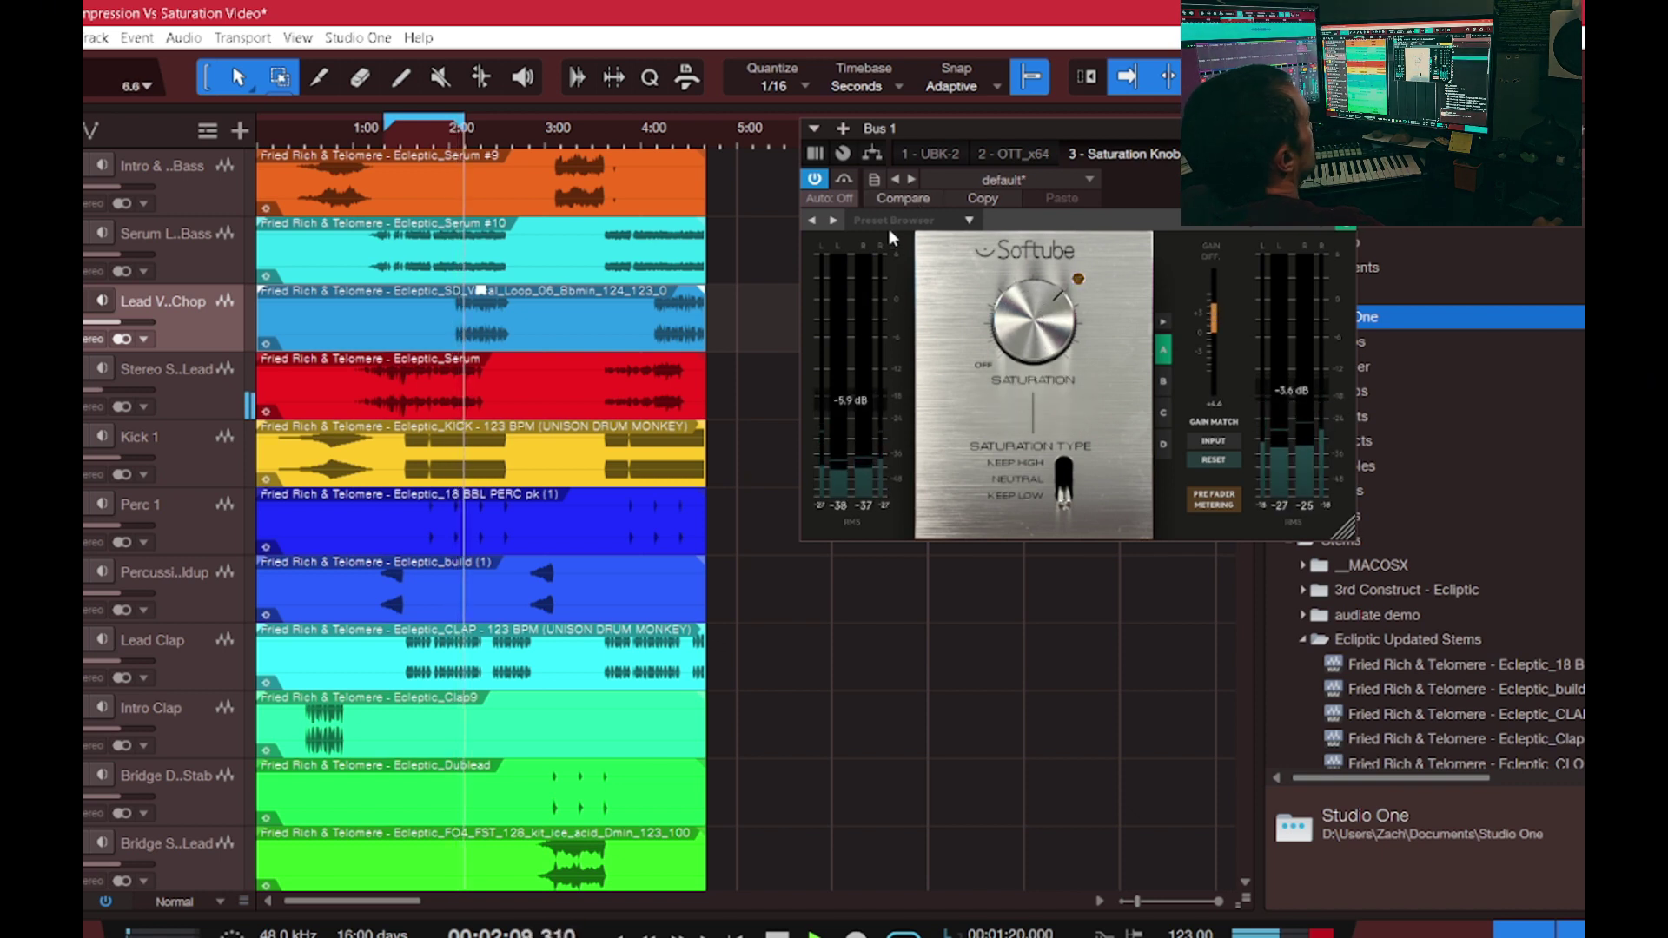
- Bypass and re-enable the Saturation Knob during playback to compare the dry and saturated sound
left_click(817, 179)
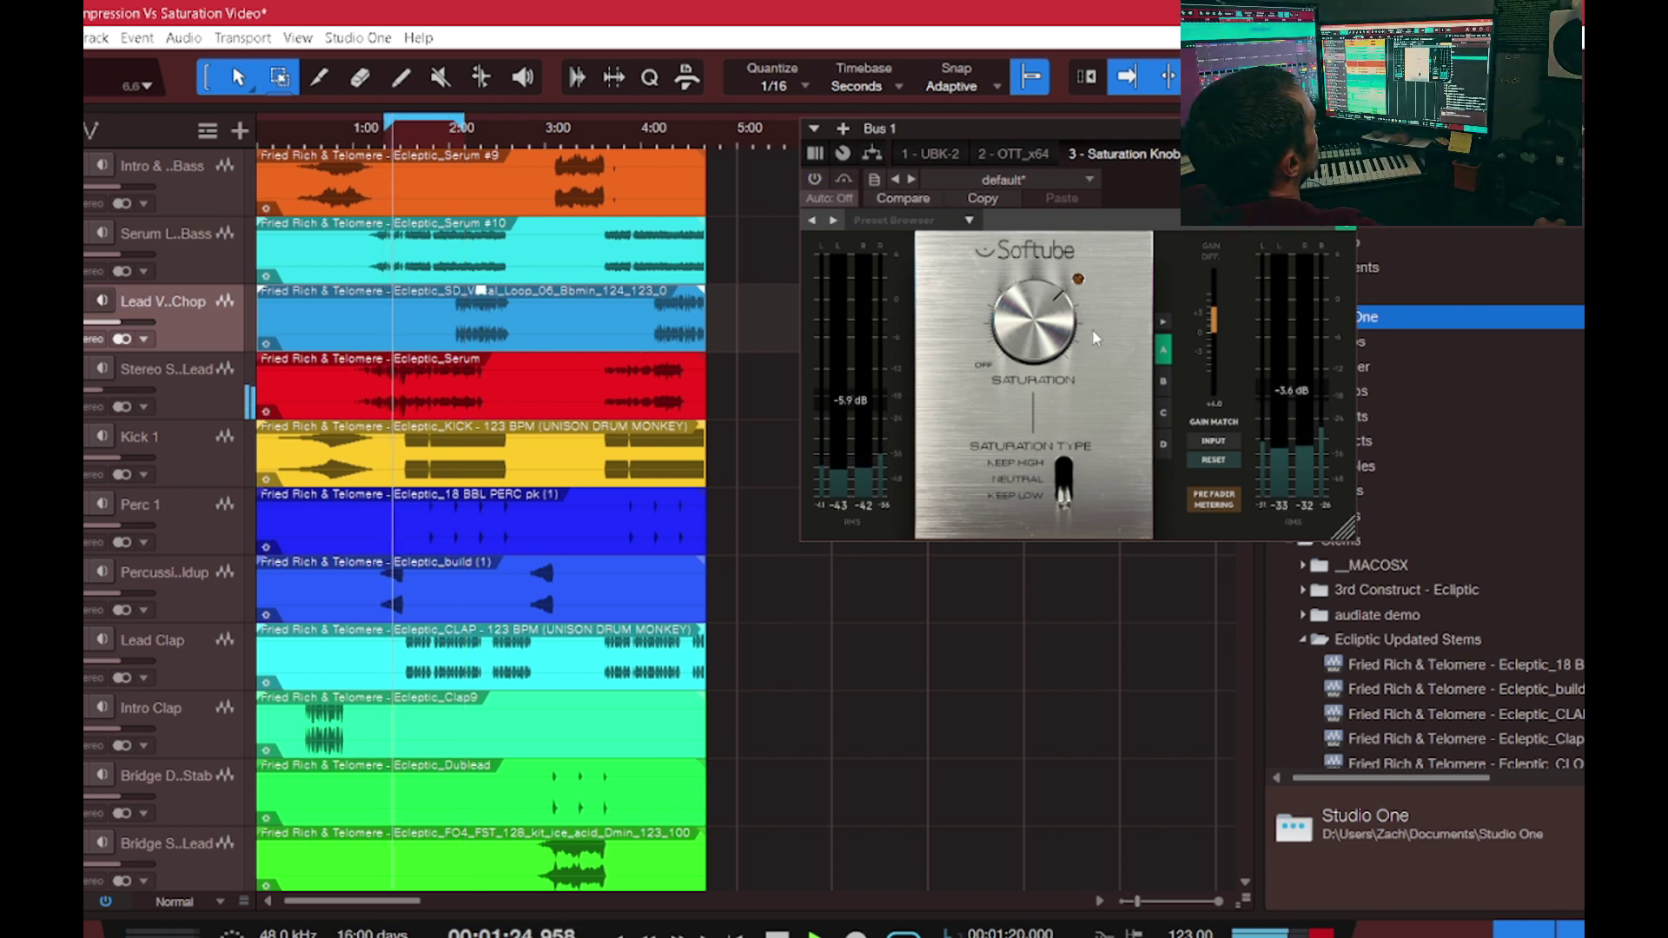
left_click(817, 179)
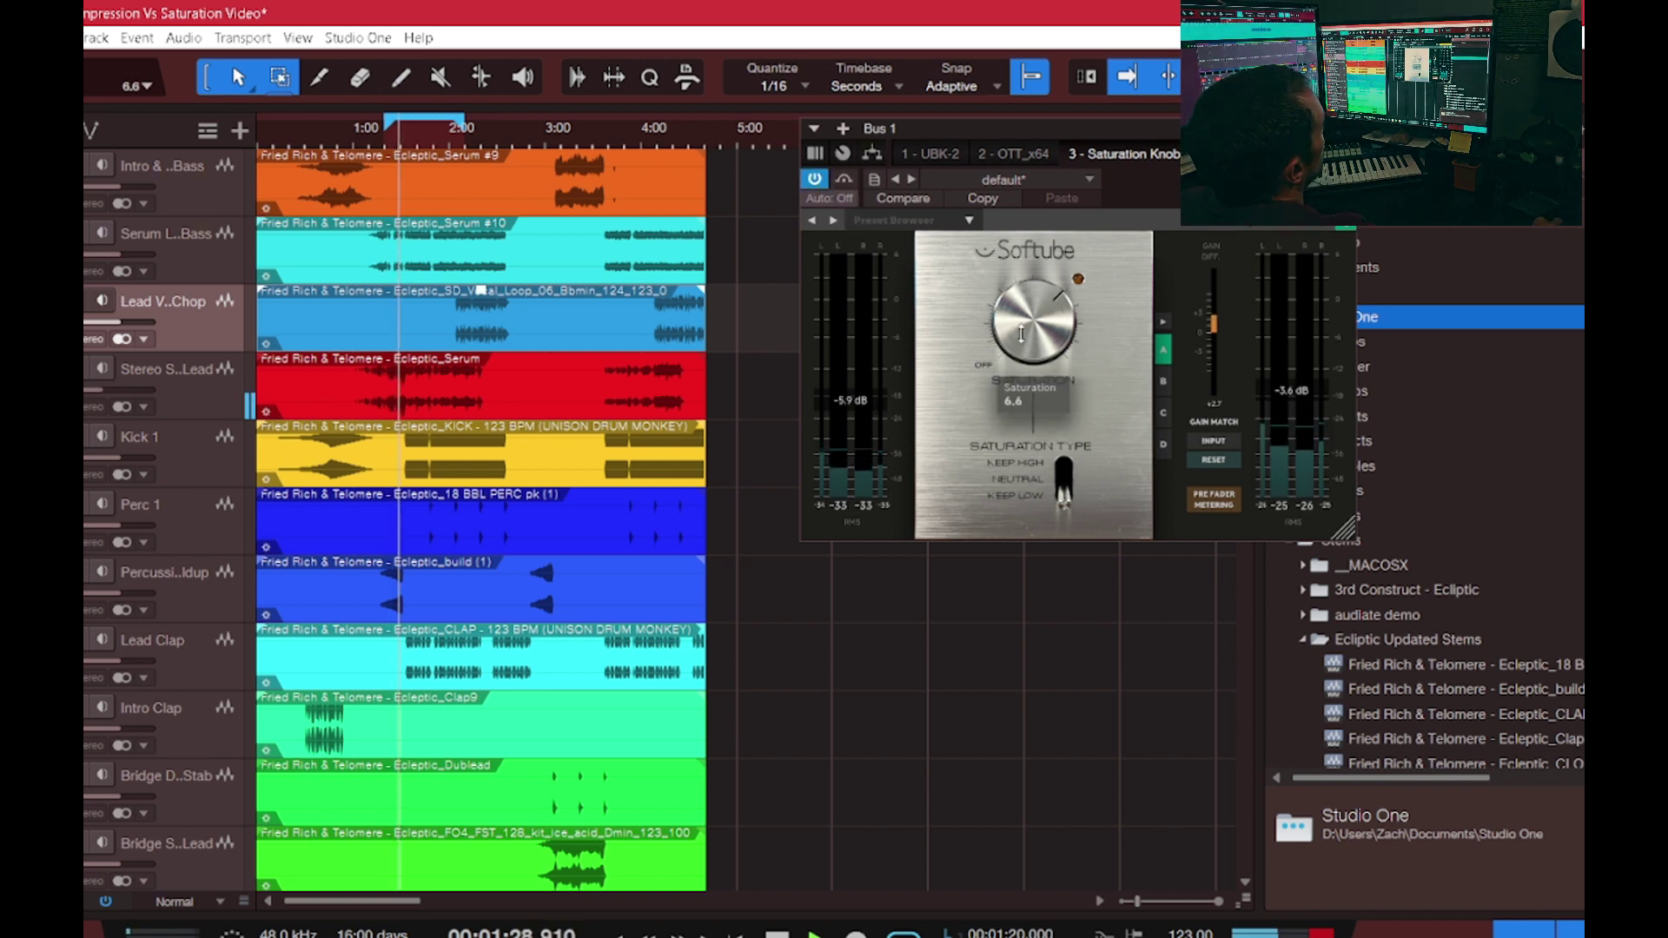
- Switch the saturation type to Neutral, set saturation to 9.1 and input gain to -7.0 dB, and stop playback
left_click(1065, 483)
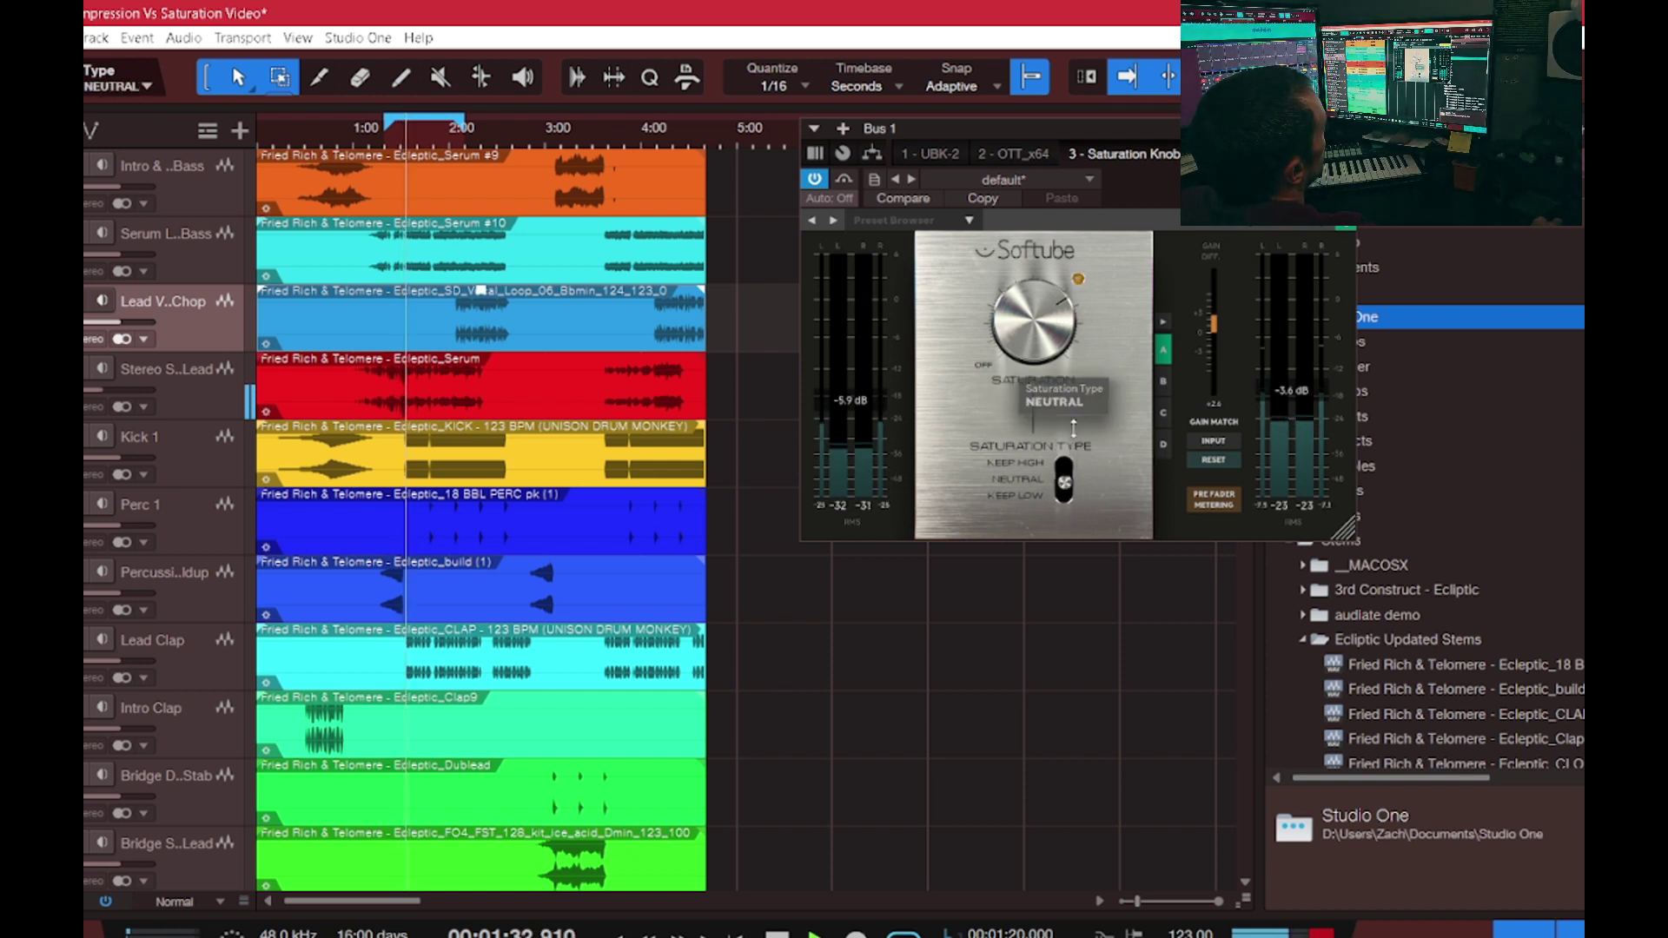
left_click_drag(1048, 319, 1049, 278)
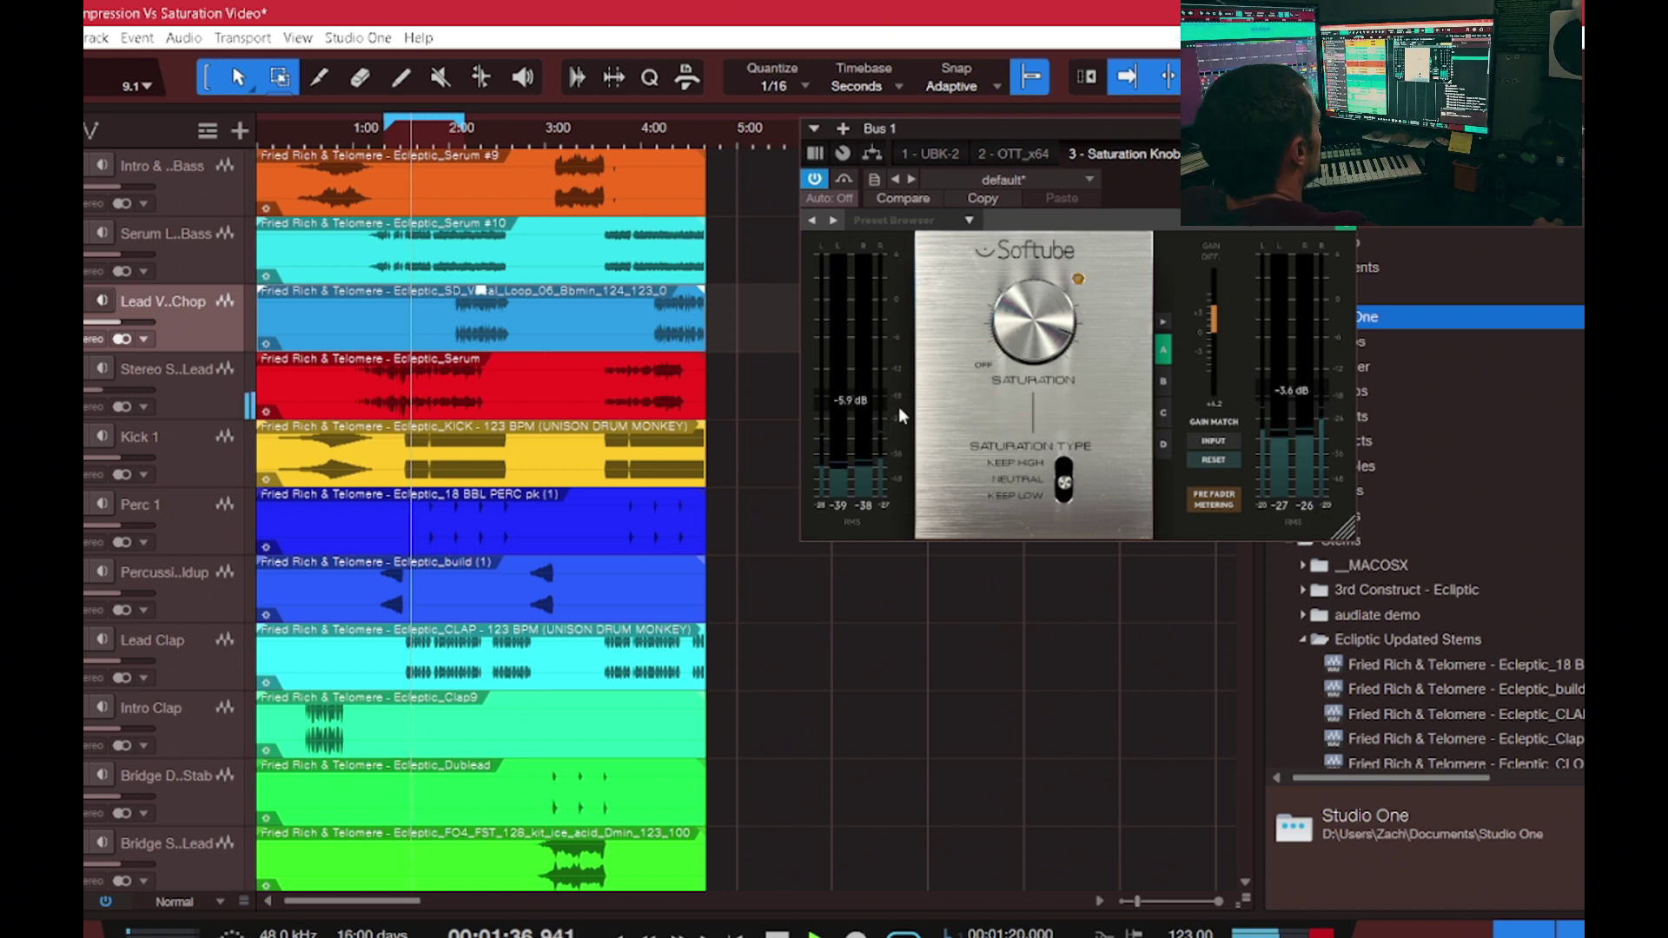
mouse_move(875, 428)
left_mouse_down()
mouse_move(875, 396)
mouse_move(874, 434)
left_mouse_up()
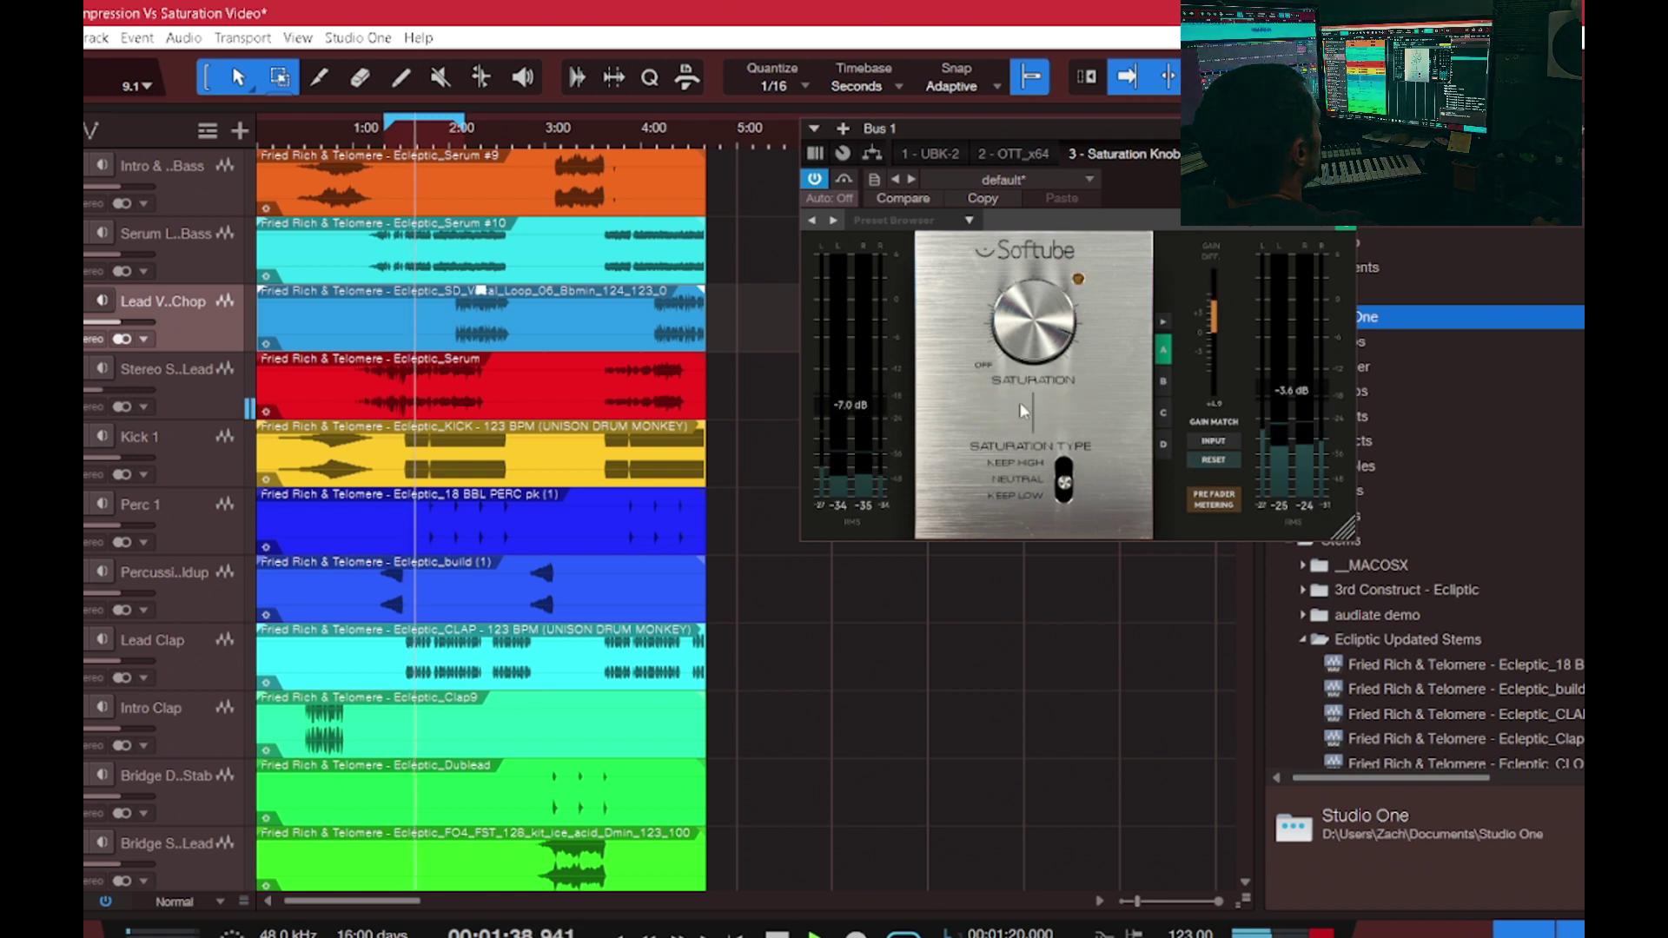
key("space")
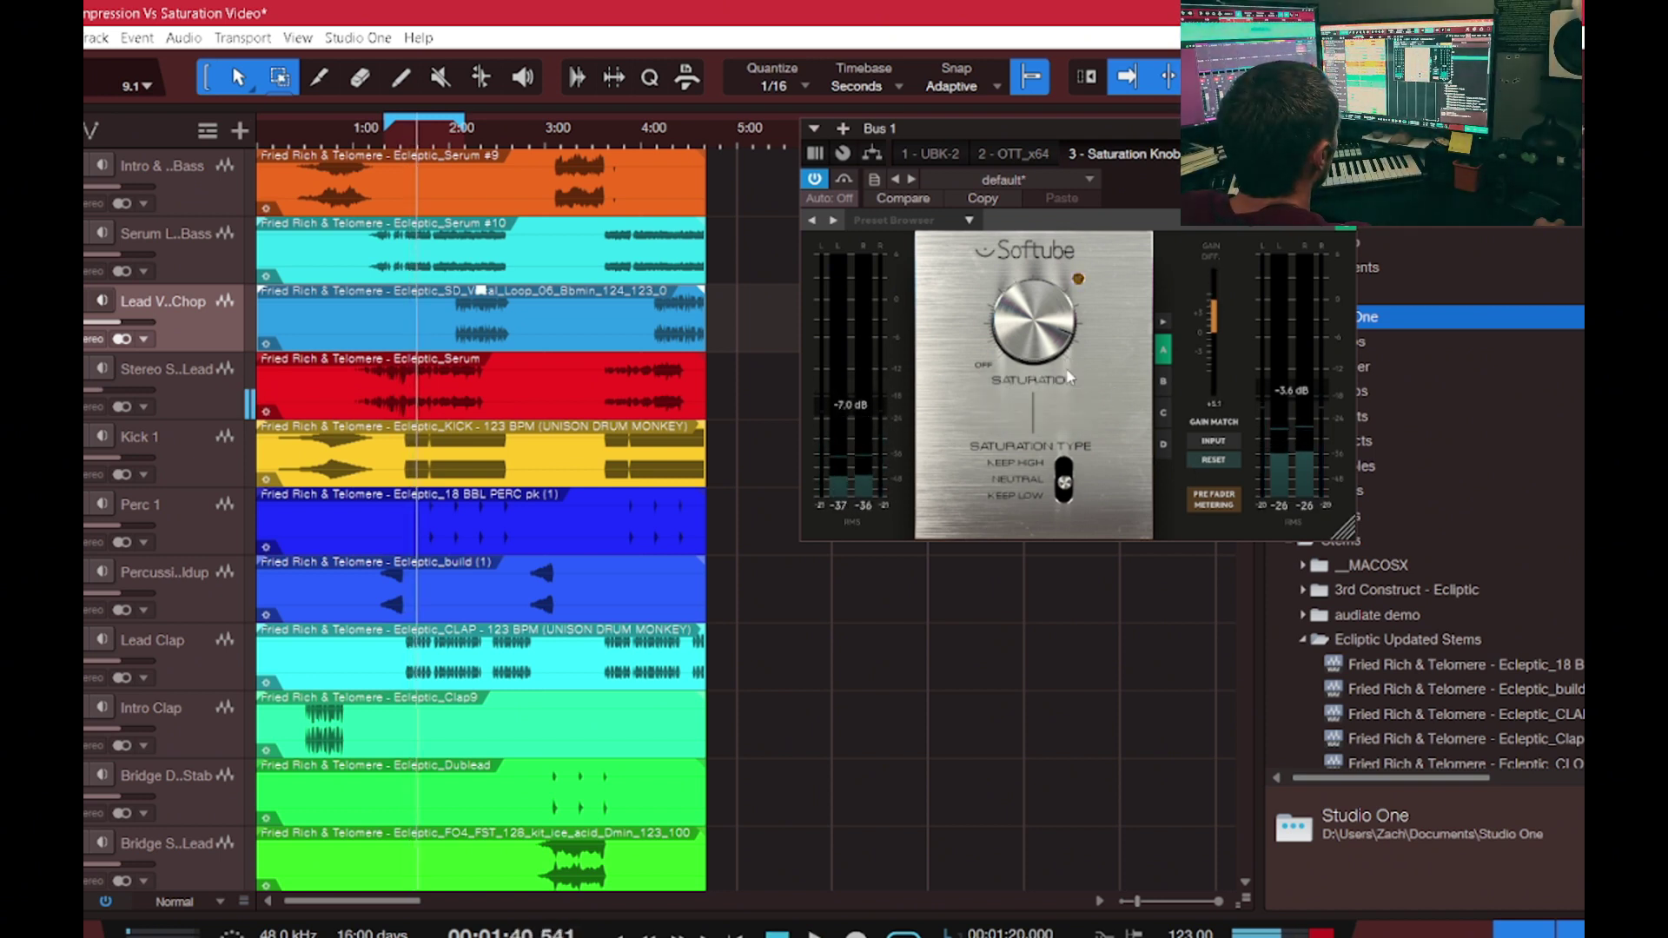